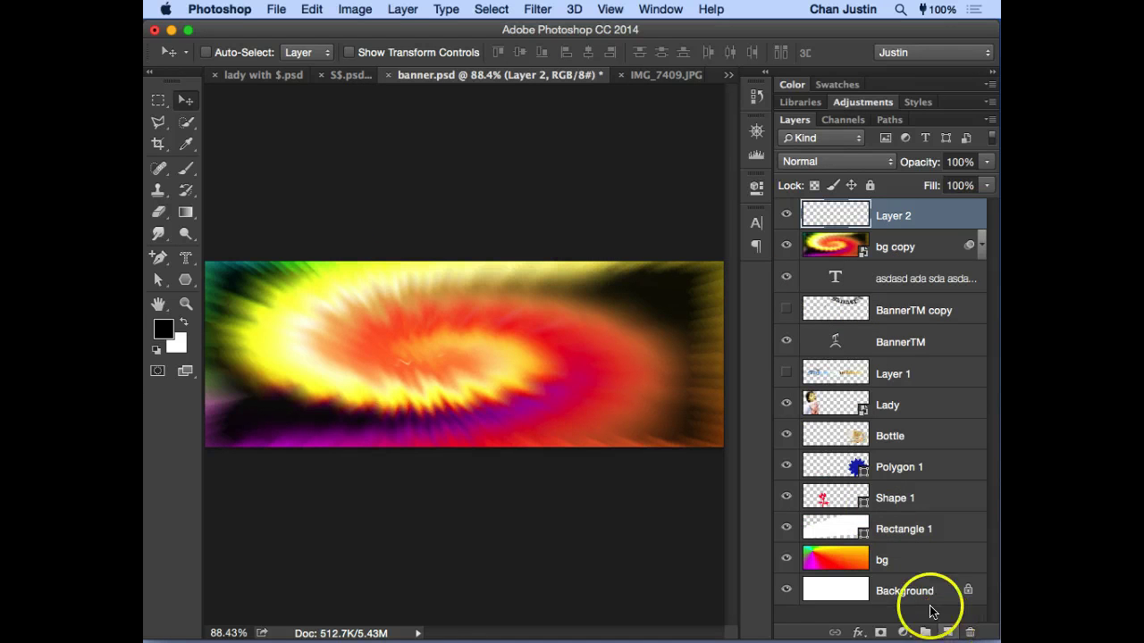
Step: Paint a single soft black dot near the banner's centre on Layer 2 with a 25 px Brush at 0% hardness
click(186, 169)
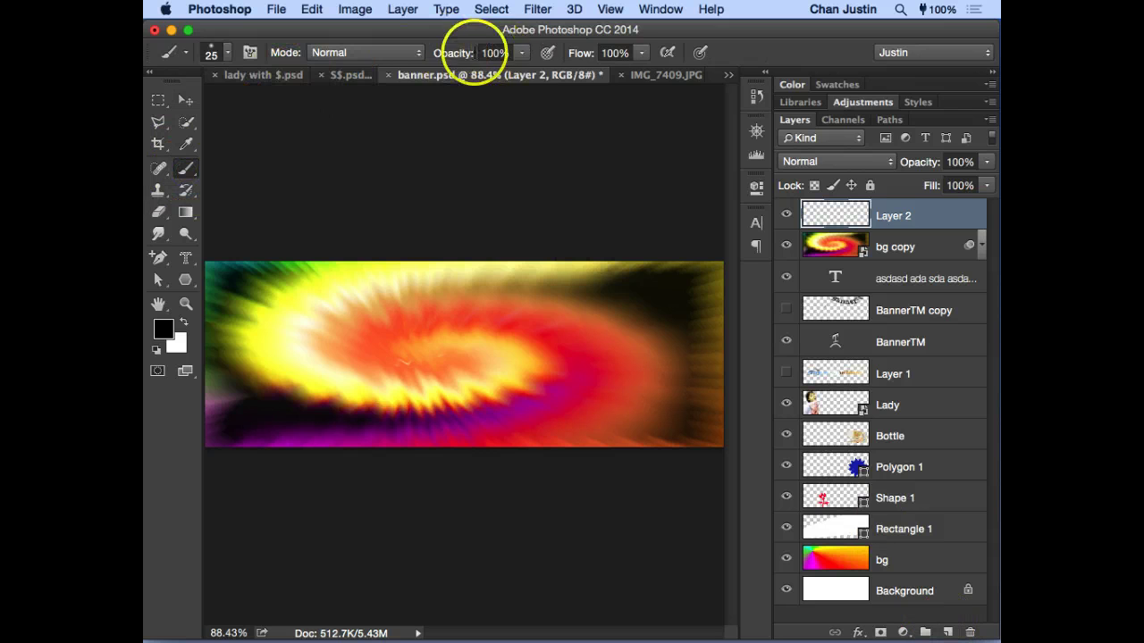
click(226, 52)
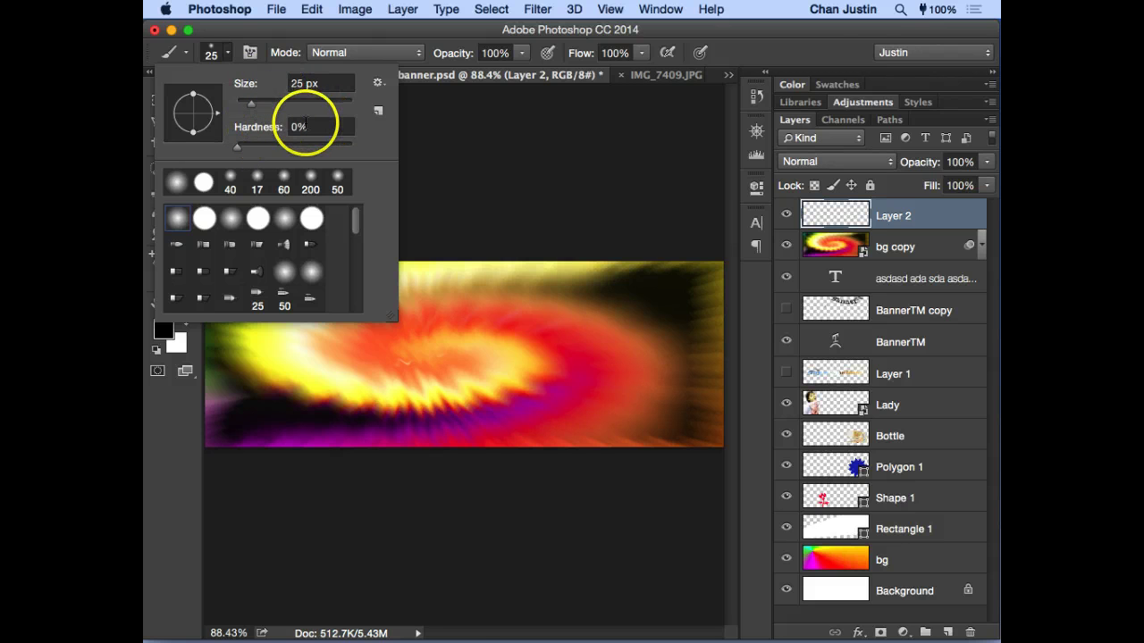
drag(314, 127, 284, 123)
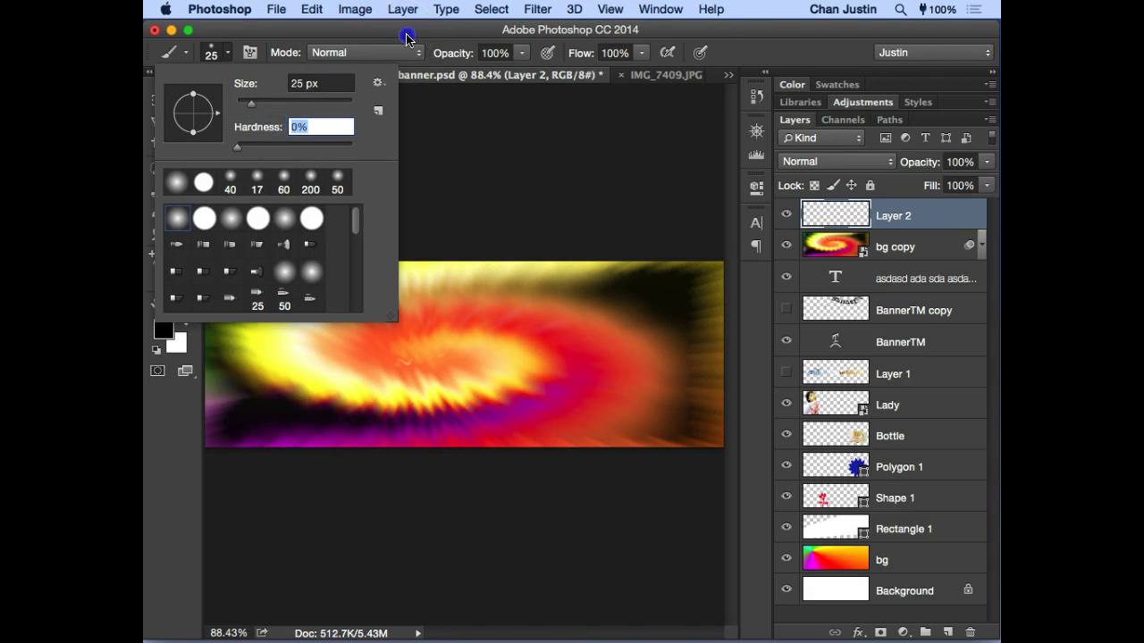
key(Return)
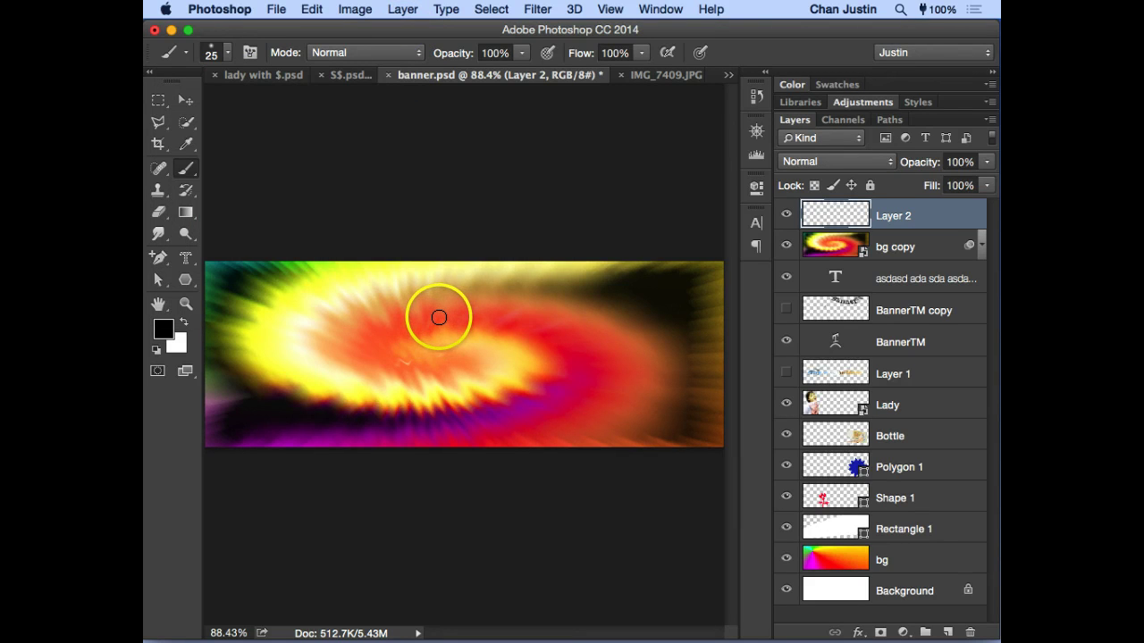
click(438, 318)
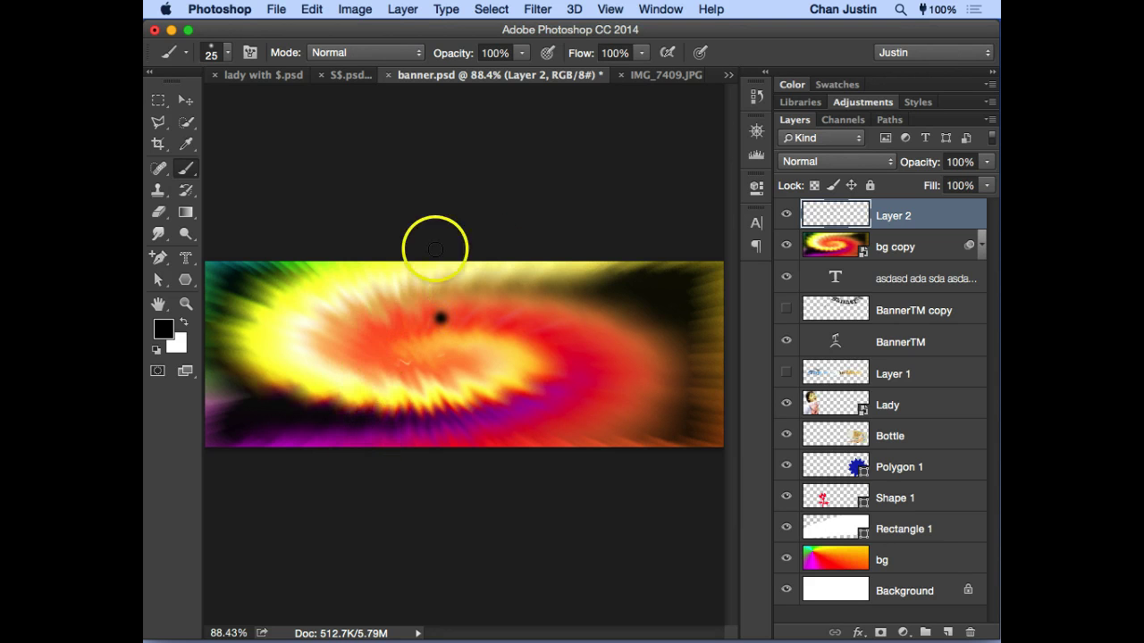
Step: Set the brush hardness to 100% and paint a hard-edged black dot to the right of the soft one
click(228, 55)
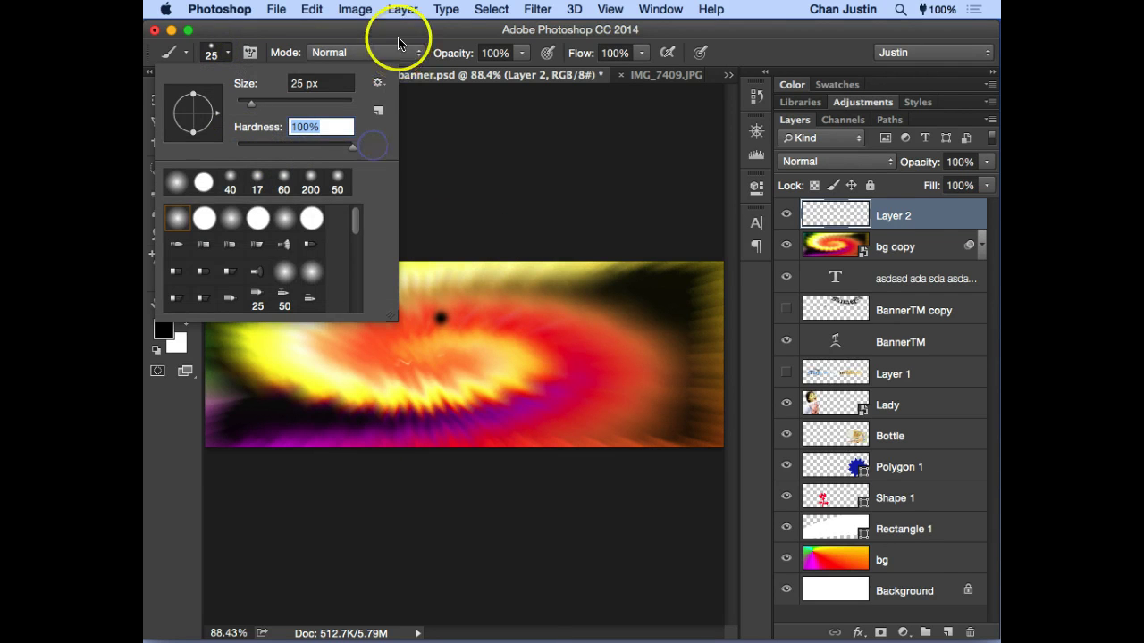
click(452, 258)
click(497, 312)
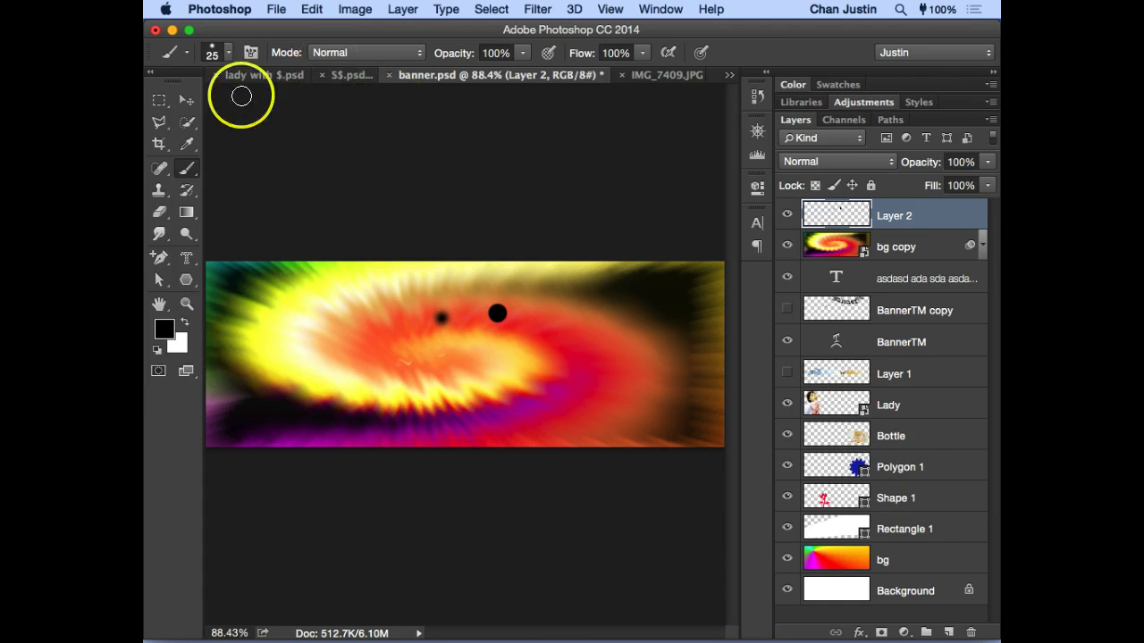
click(228, 54)
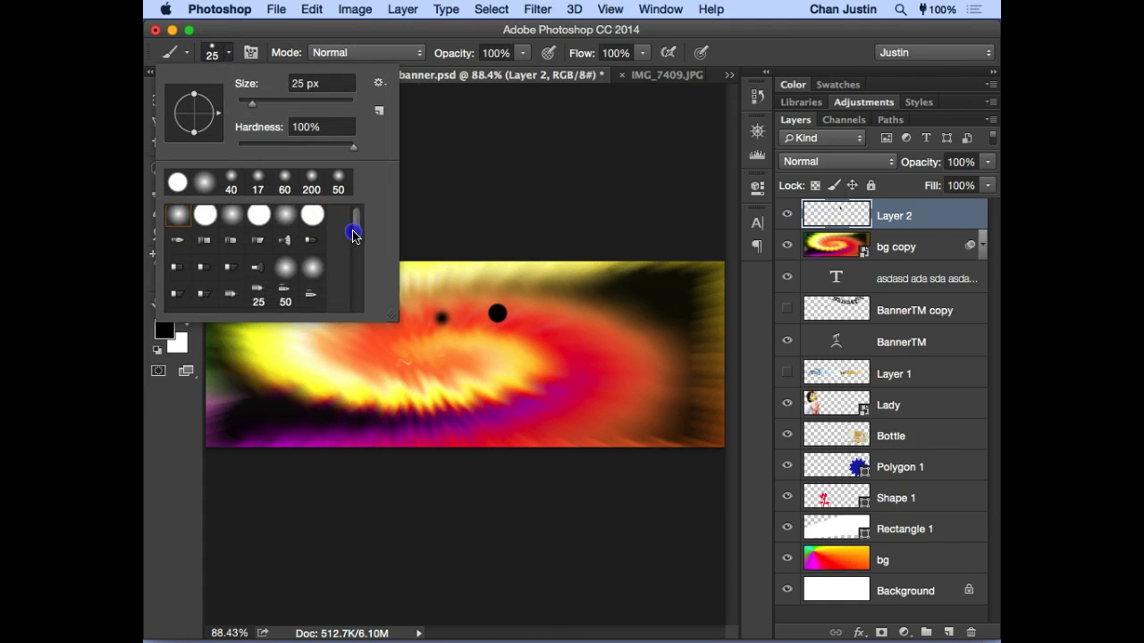
mouse_move(352, 232)
mouse_down()
mouse_move(362, 309)
mouse_move(353, 217)
mouse_up()
click(378, 85)
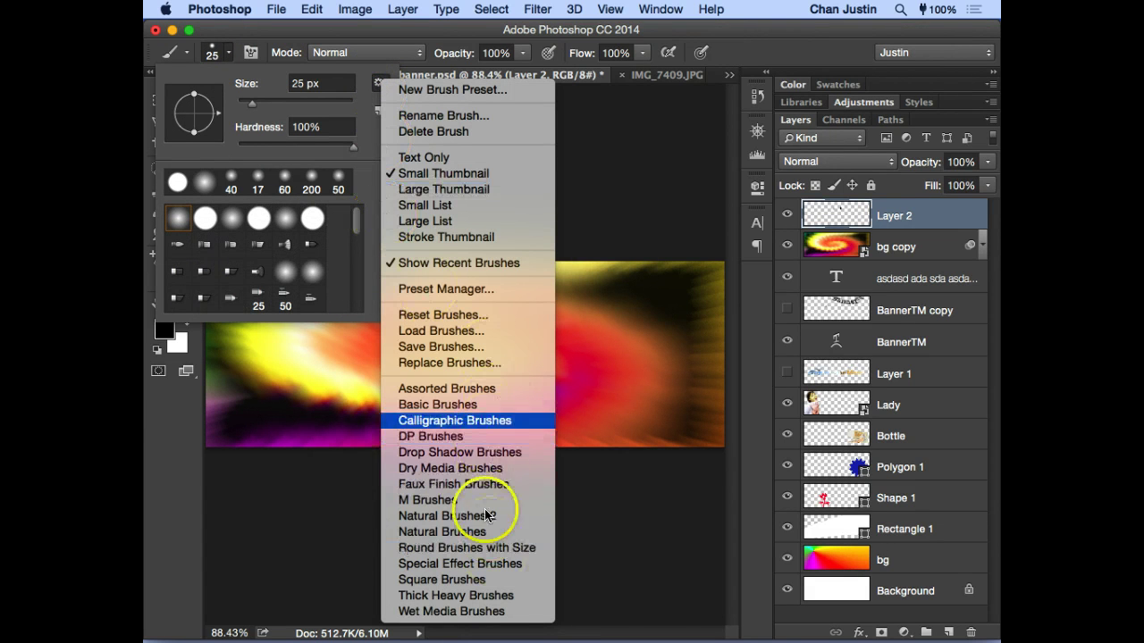
click(404, 49)
click(384, 33)
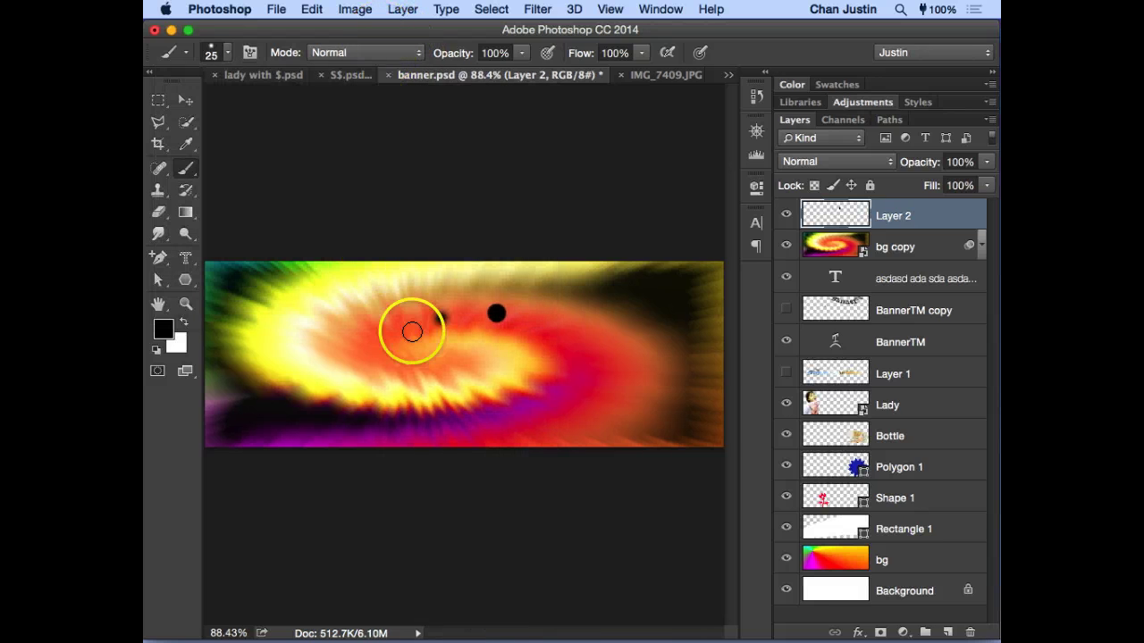
click(439, 315)
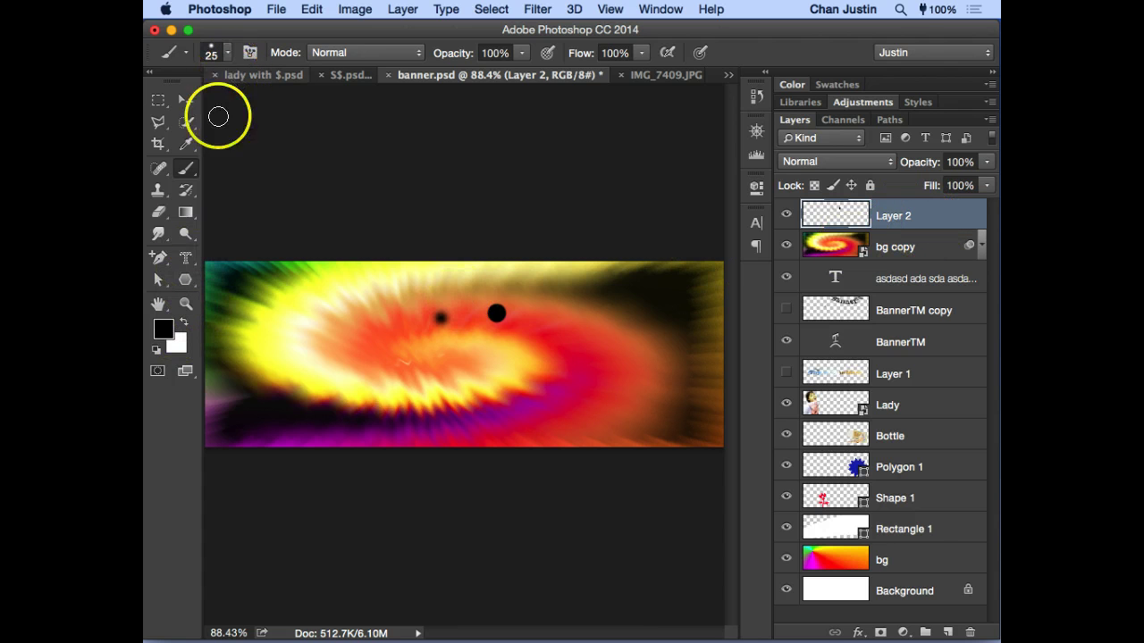
Step: Set the foreground colour to white (ffffff) and brush a hook-shaped stroke on the right part of the banner
click(162, 329)
drag(602, 354, 593, 282)
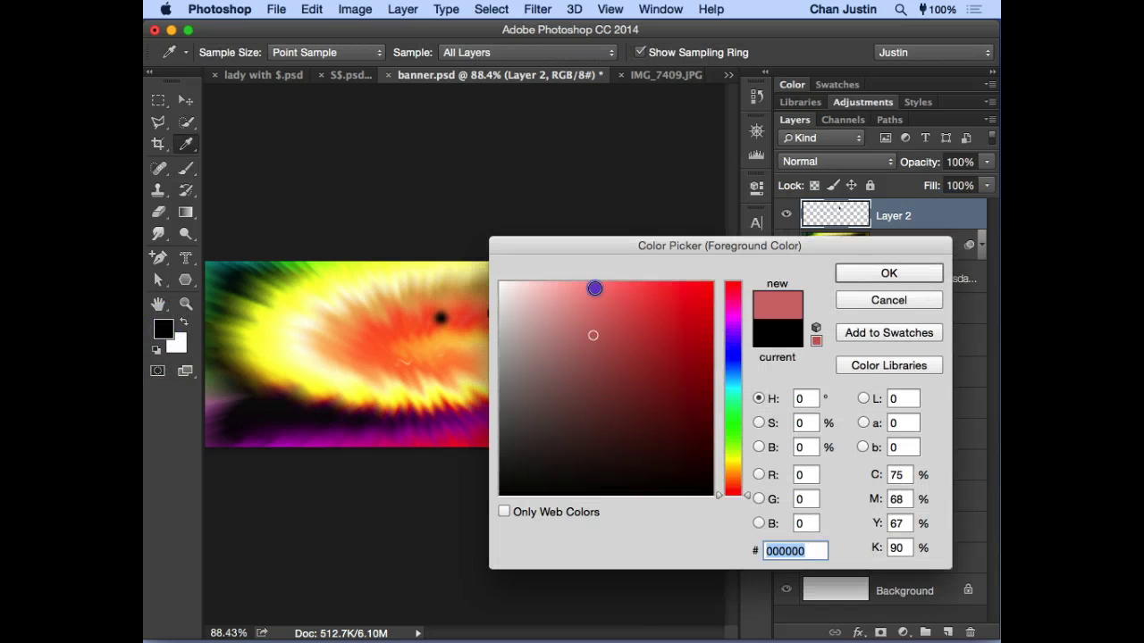
drag(732, 491, 731, 452)
click(684, 324)
click(706, 278)
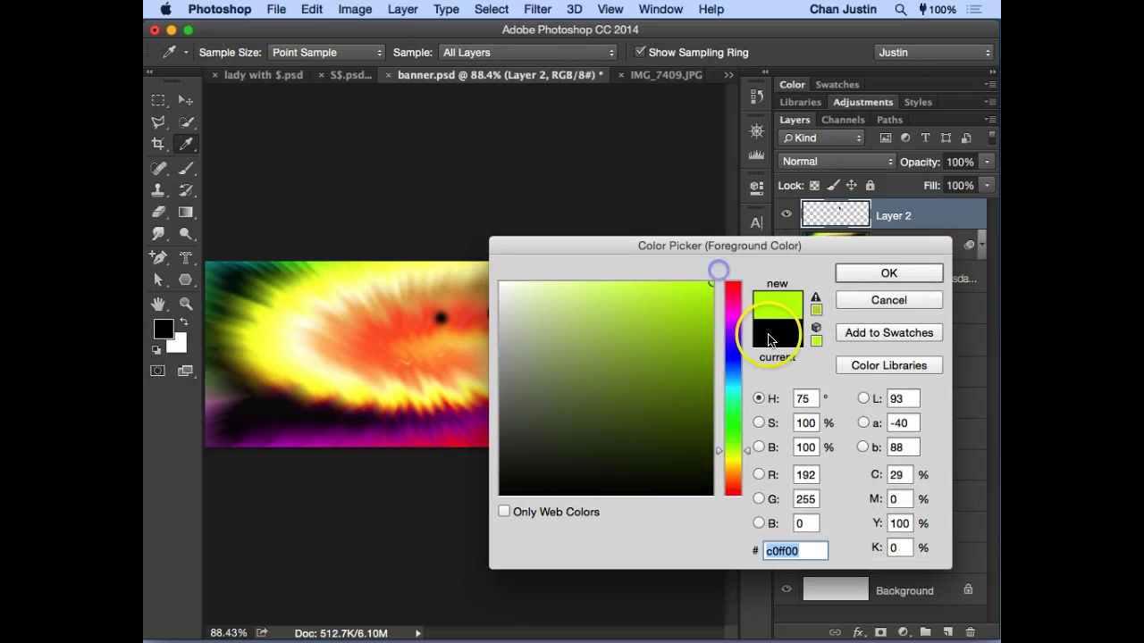
drag(731, 408, 731, 399)
drag(634, 350, 465, 256)
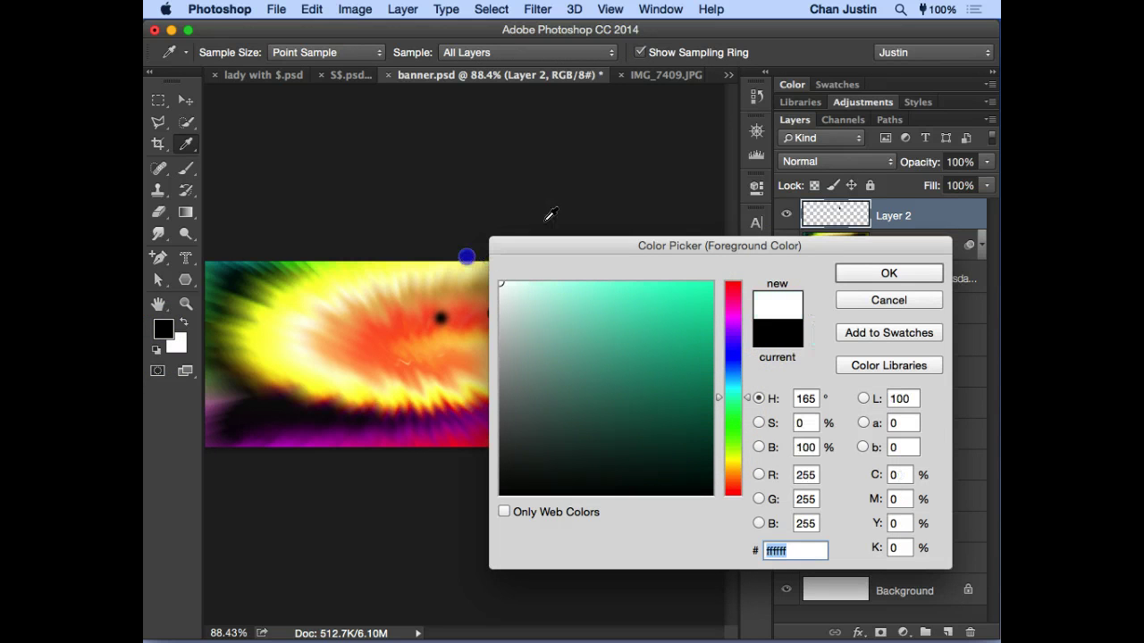
click(847, 272)
key(b)
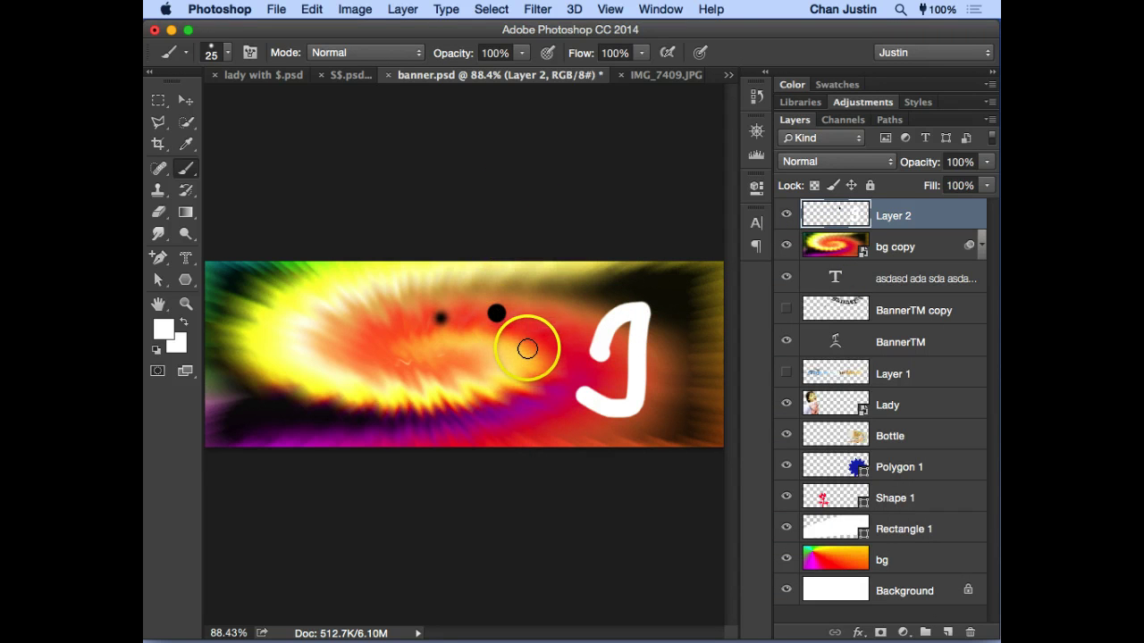
Step: Enlarge the brush to 90 px and paint a big white dot below the hard-edged black dot
key(bracketright)
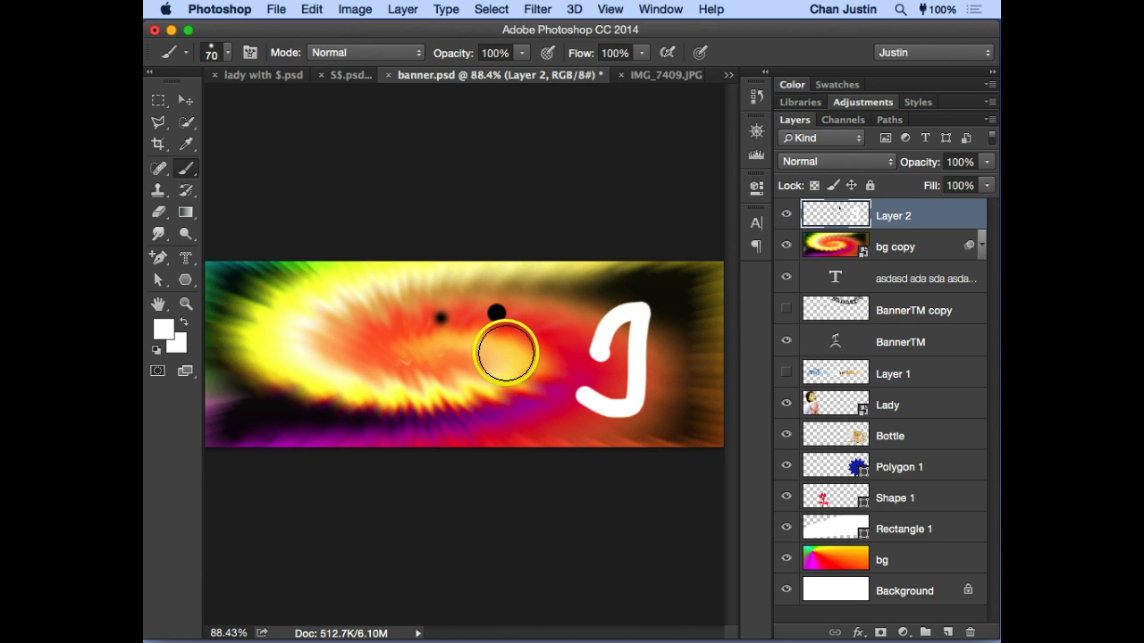
key(bracketleft)
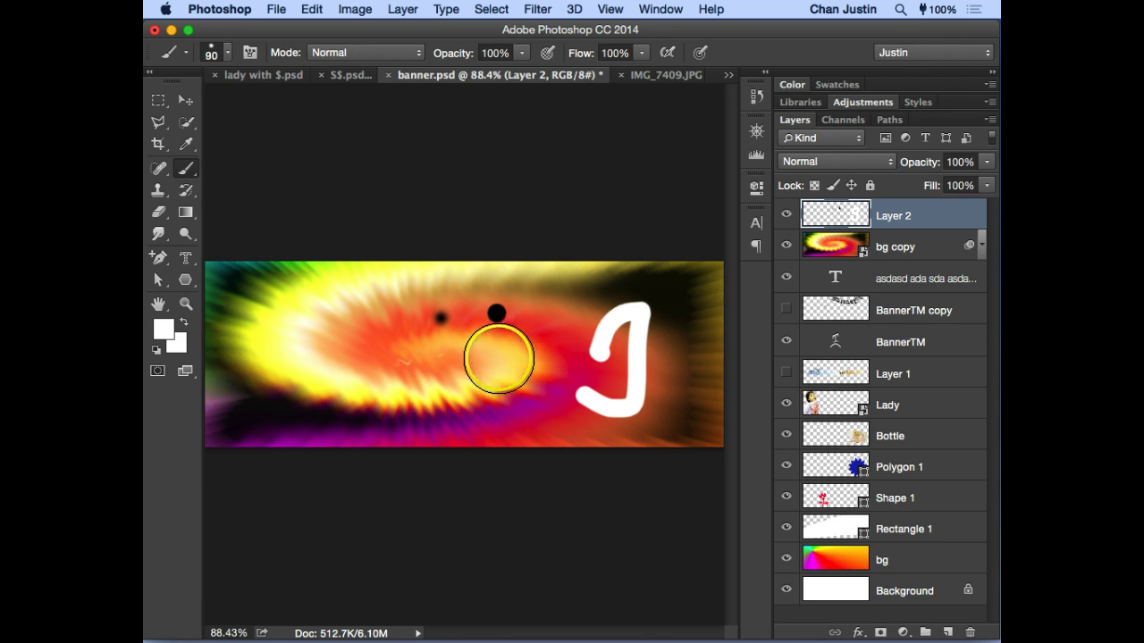
click(497, 374)
Step: Reduce the brush to 40 px and paint white dots around the edge of the big dot to form a cloud shape
key(bracketleft)
key(bracketleft)
key(bracketleft)
key(bracketleft)
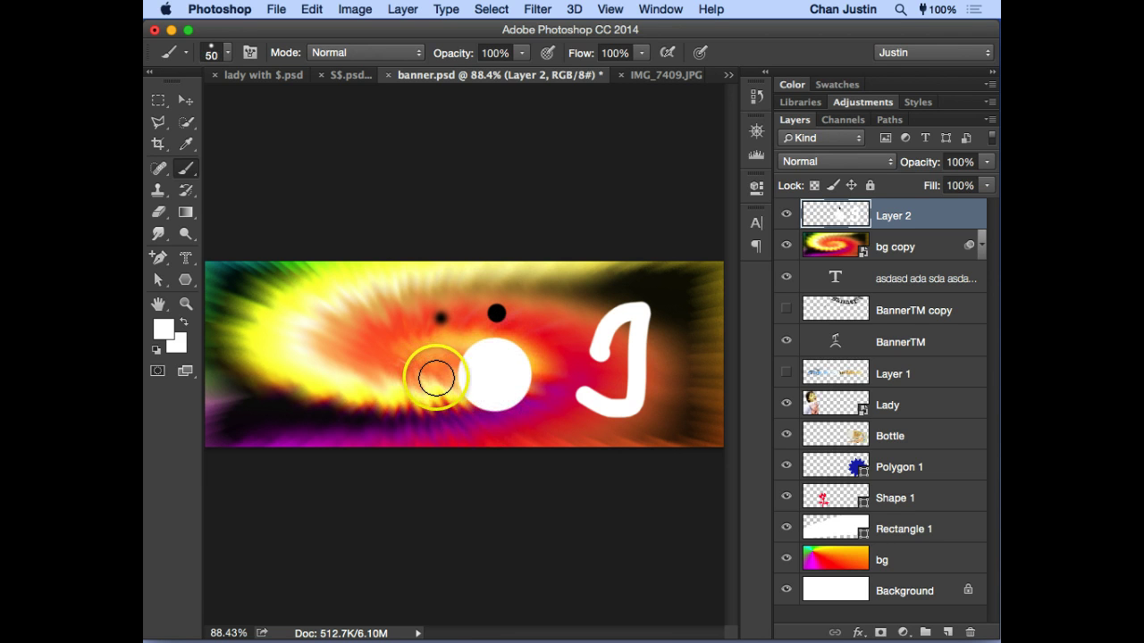
key(bracketleft)
click(450, 371)
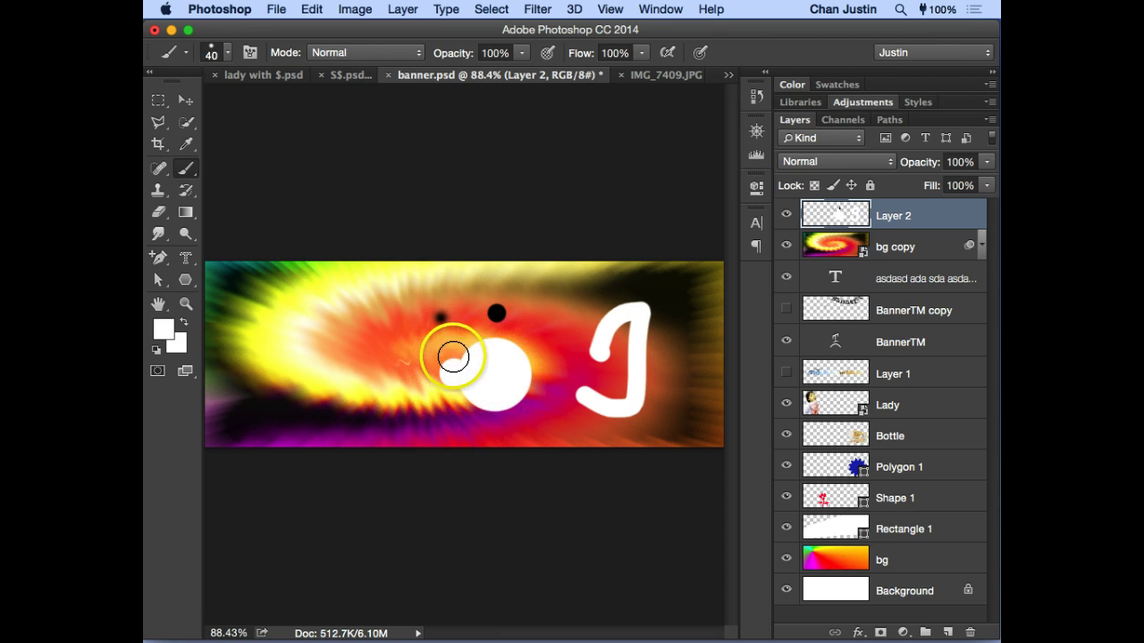
click(453, 356)
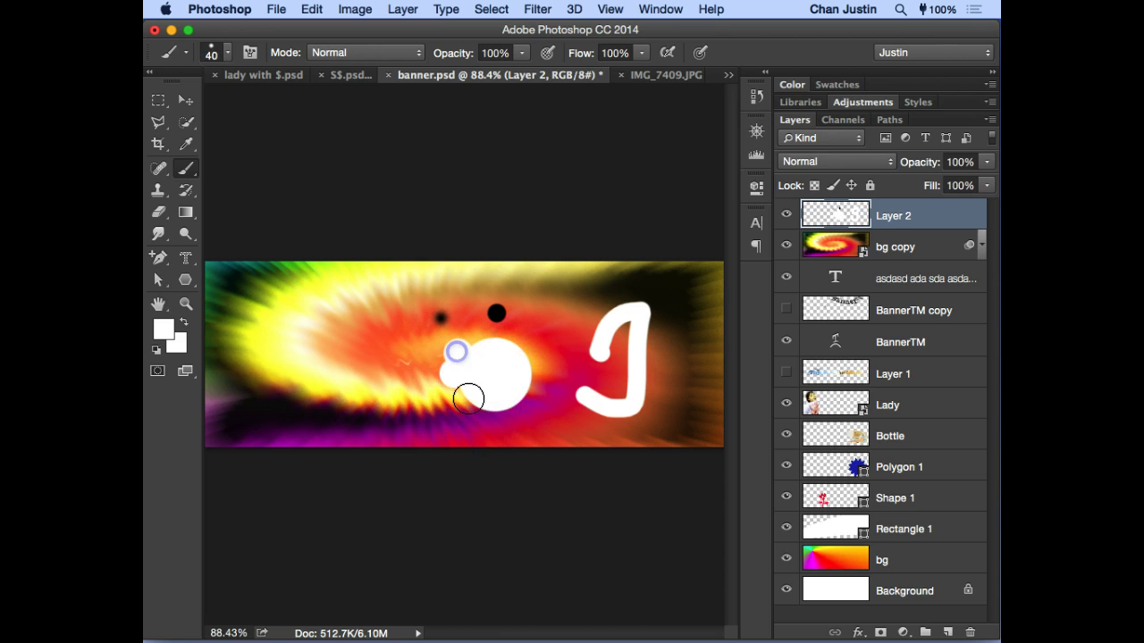
click(525, 388)
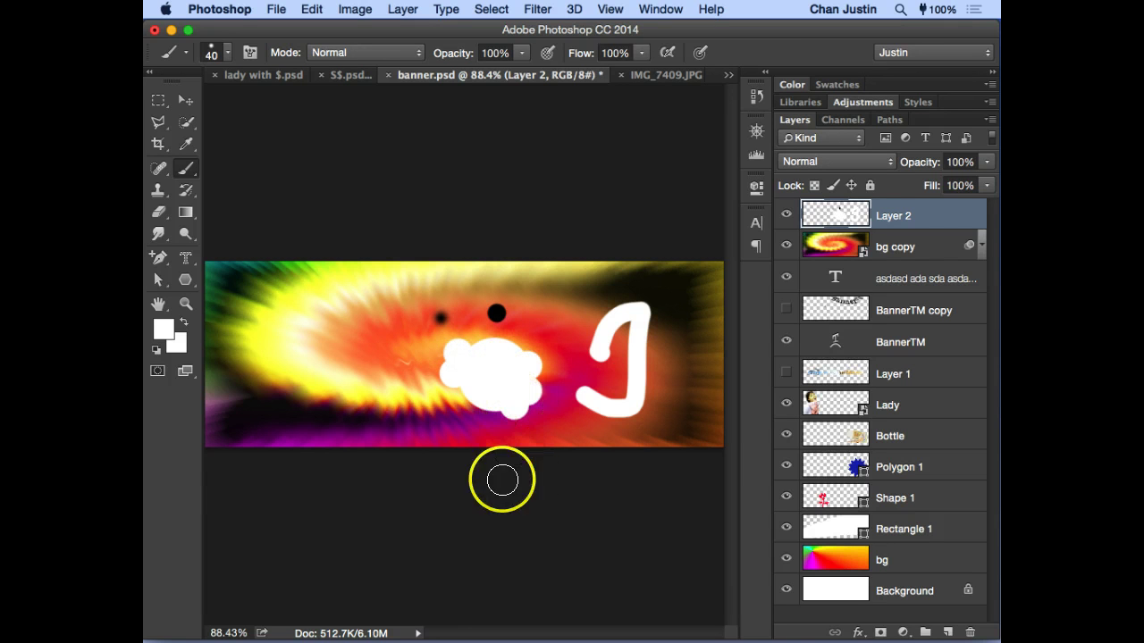
click(485, 401)
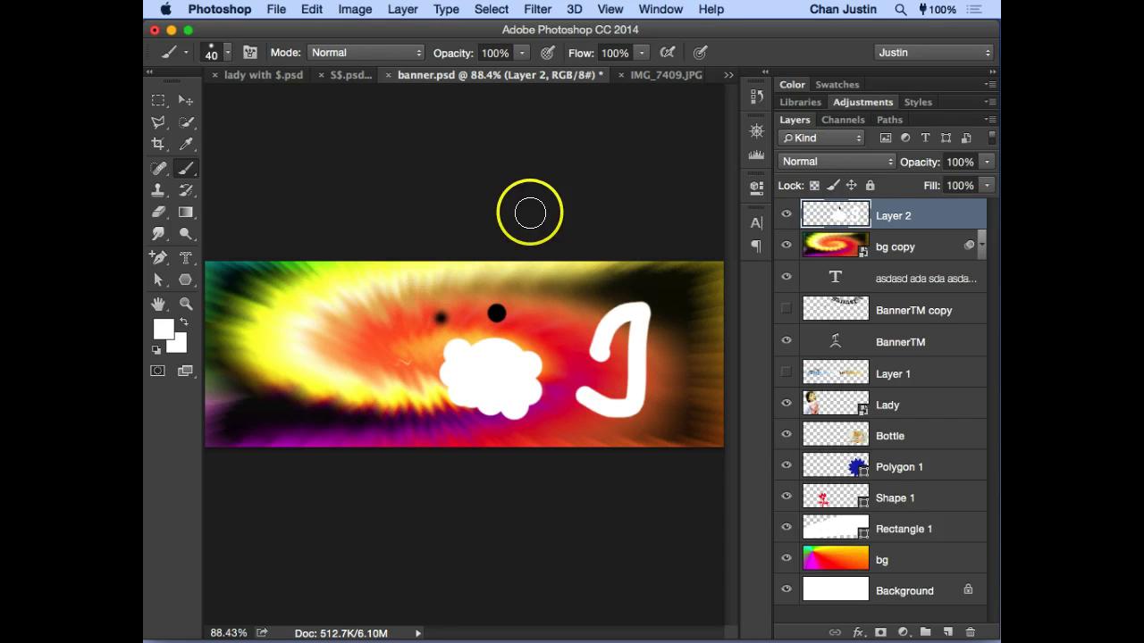
Step: Reset the brush presets, replacing the current brushes with the default set
click(229, 61)
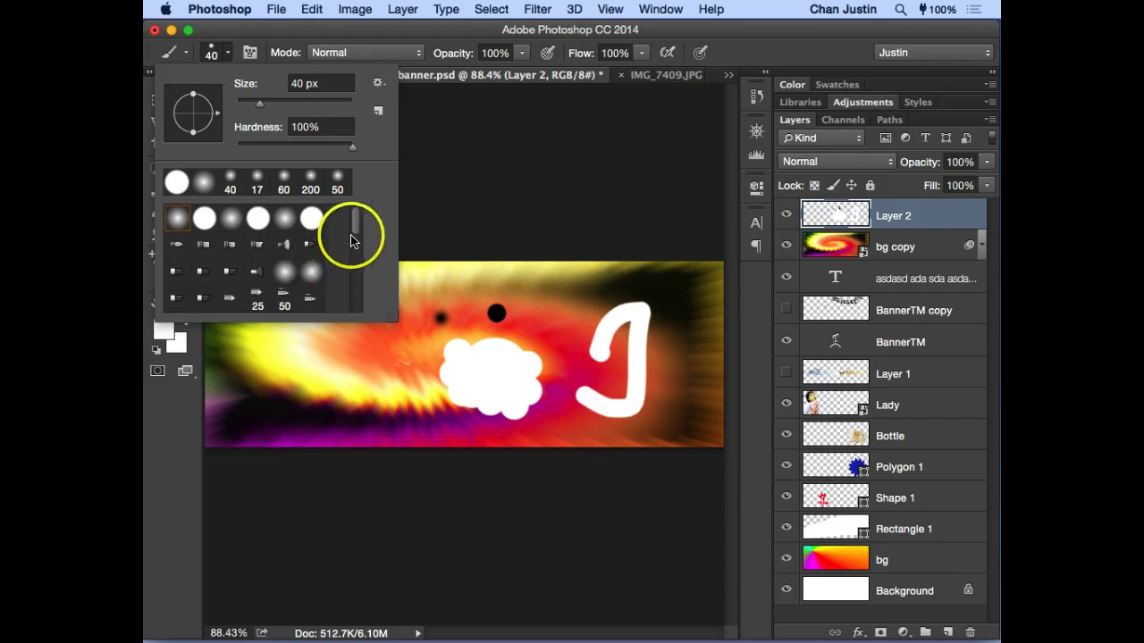
drag(363, 290, 355, 215)
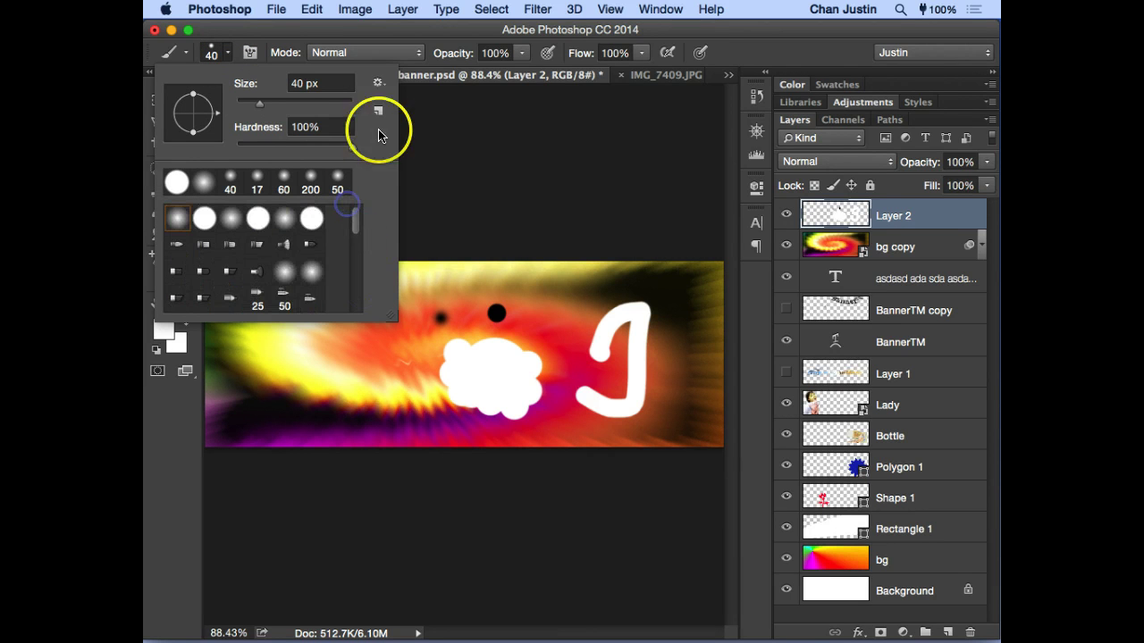
click(377, 85)
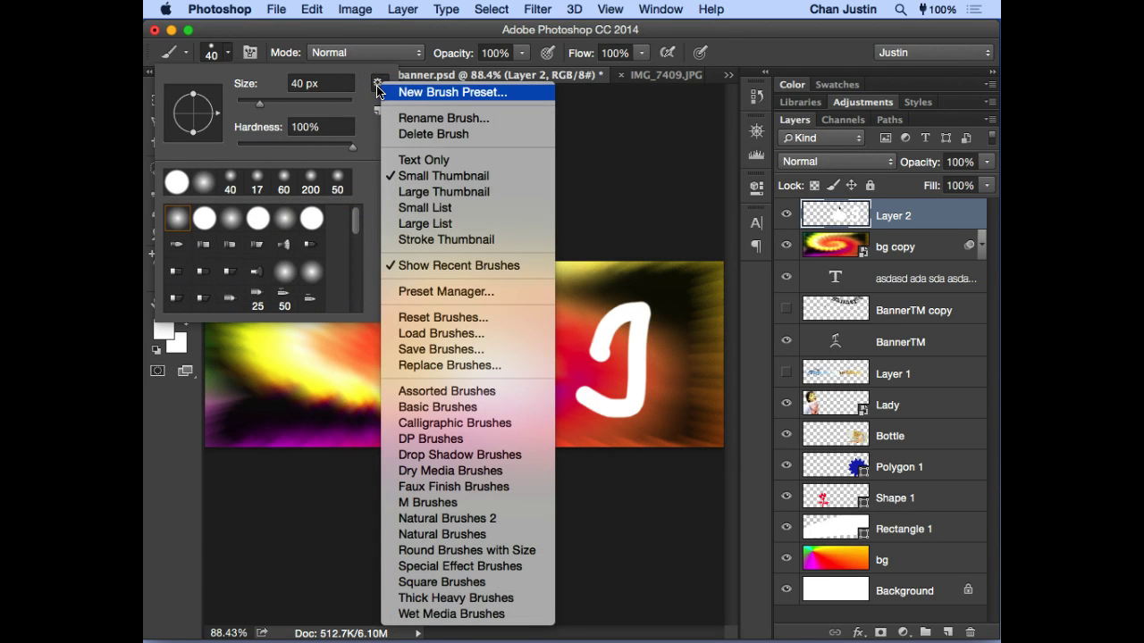
click(480, 317)
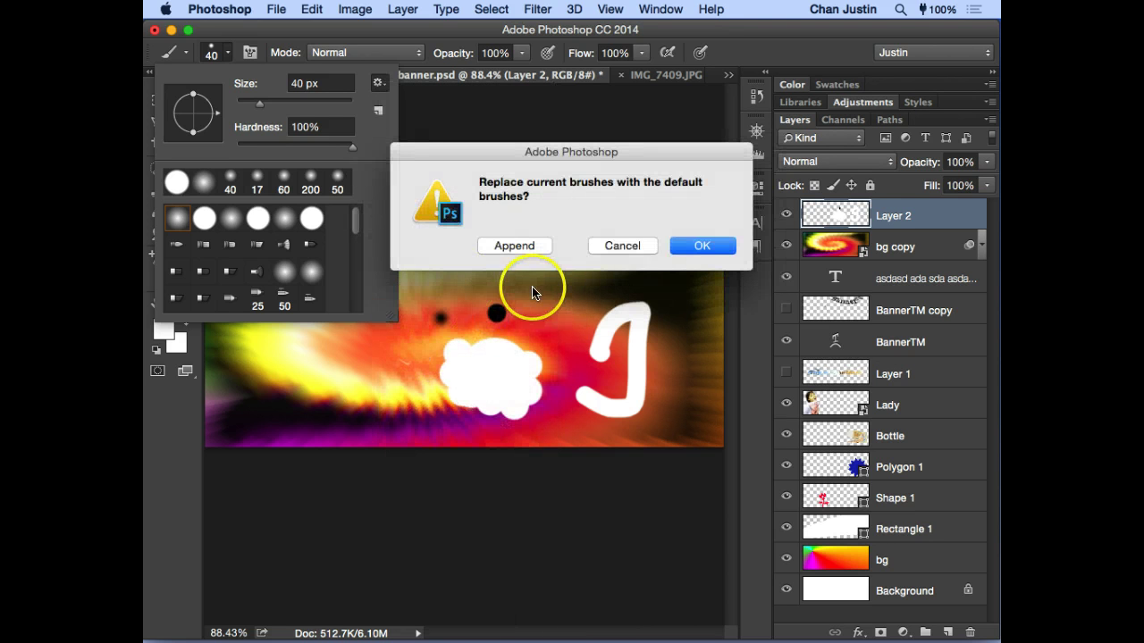
click(701, 245)
mouse_move(363, 220)
mouse_down()
mouse_move(367, 316)
mouse_move(375, 216)
mouse_up()
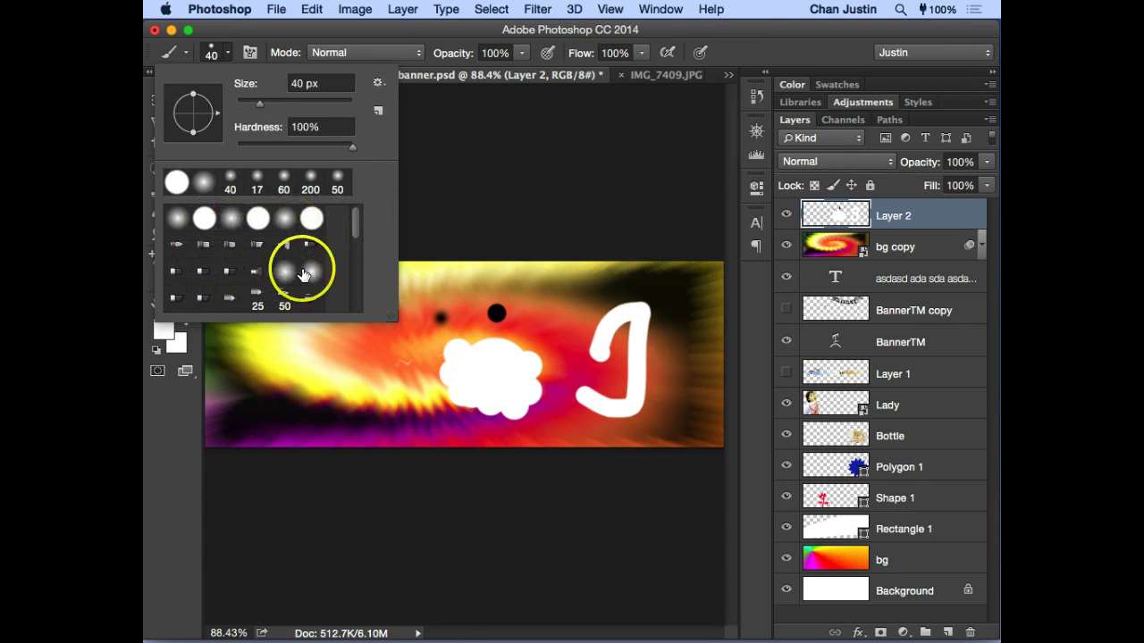
Step: Display the brush presets as large thumbnails and browse them
click(377, 85)
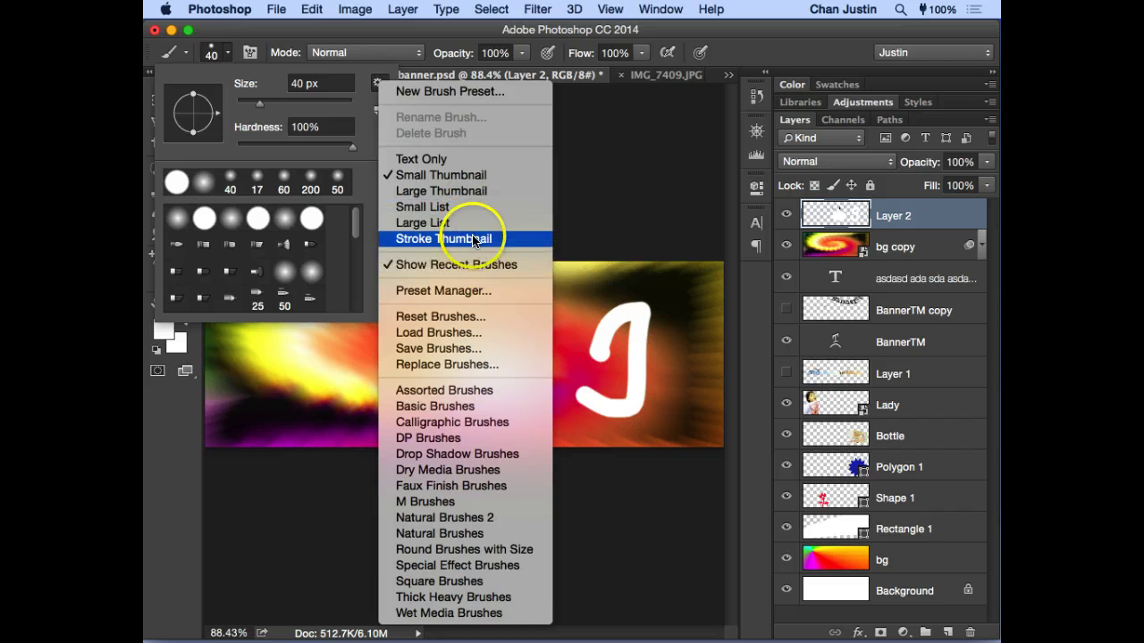
click(483, 190)
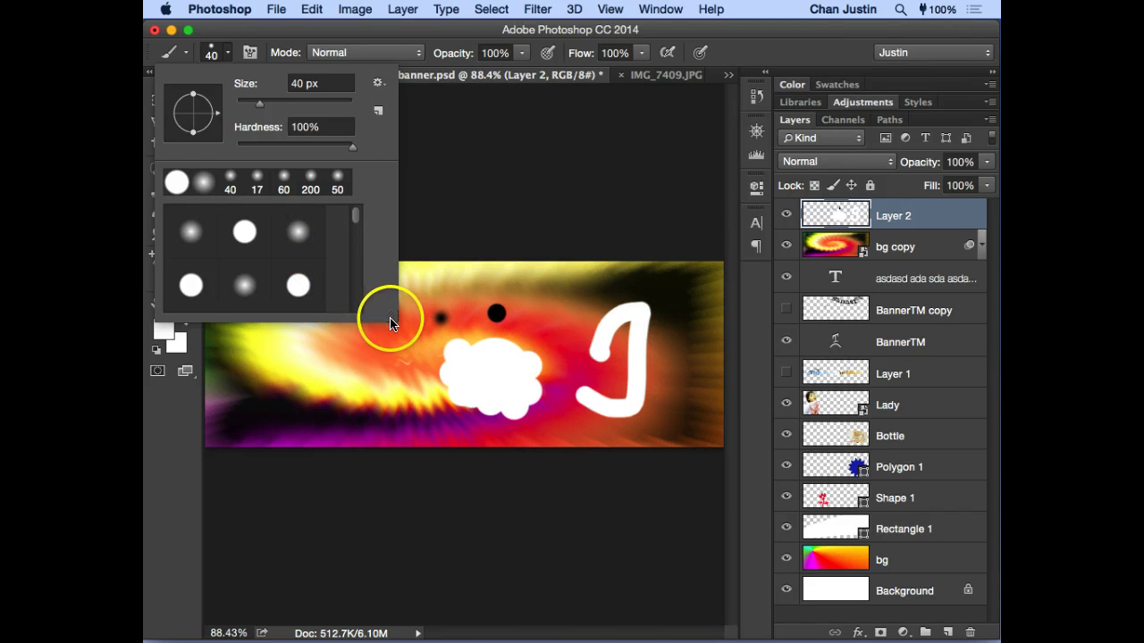
mouse_move(356, 240)
mouse_down()
mouse_move(362, 251)
mouse_move(386, 184)
mouse_up()
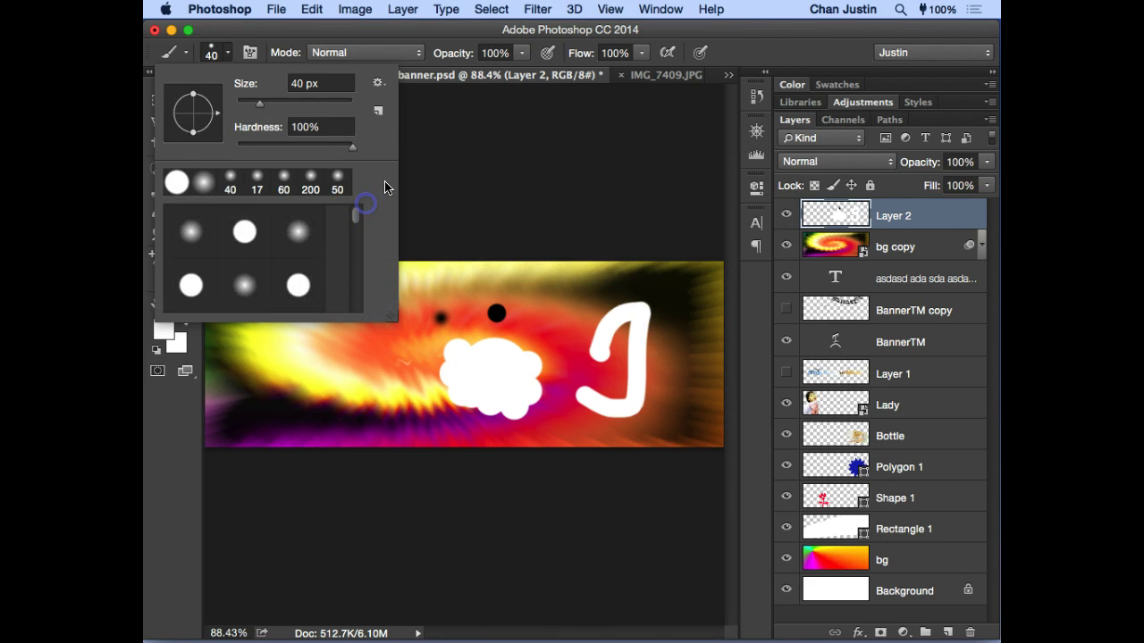
Step: Display the brush presets as a small list, and return them to the small thumbnail view
click(376, 83)
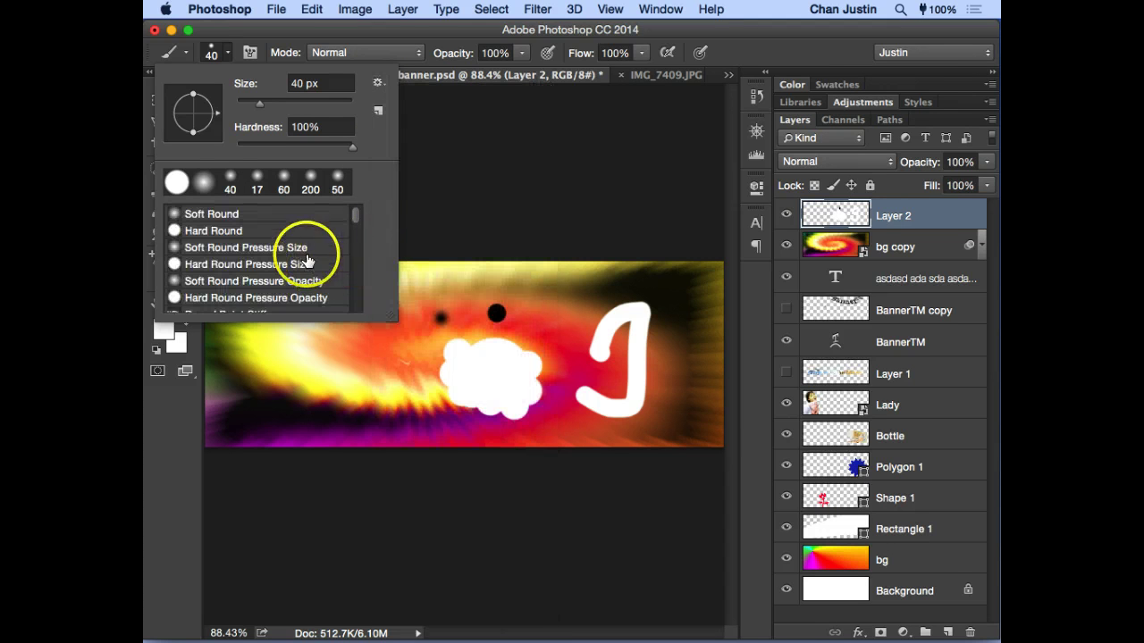
mouse_move(354, 222)
mouse_down()
mouse_move(361, 297)
mouse_move(364, 203)
mouse_up()
click(376, 83)
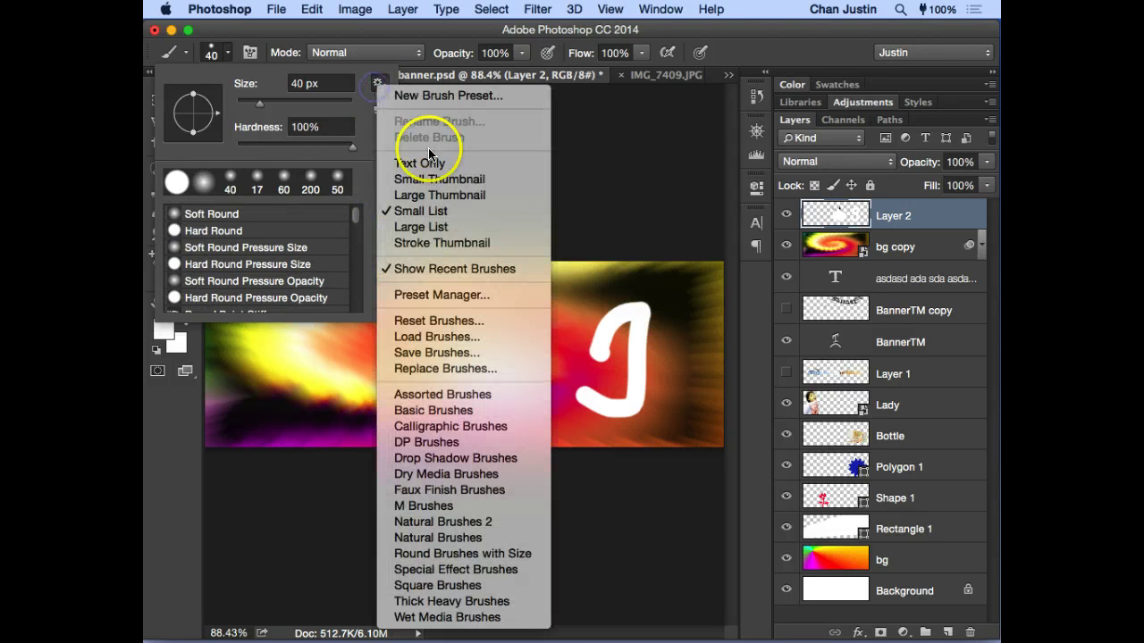
key(Return)
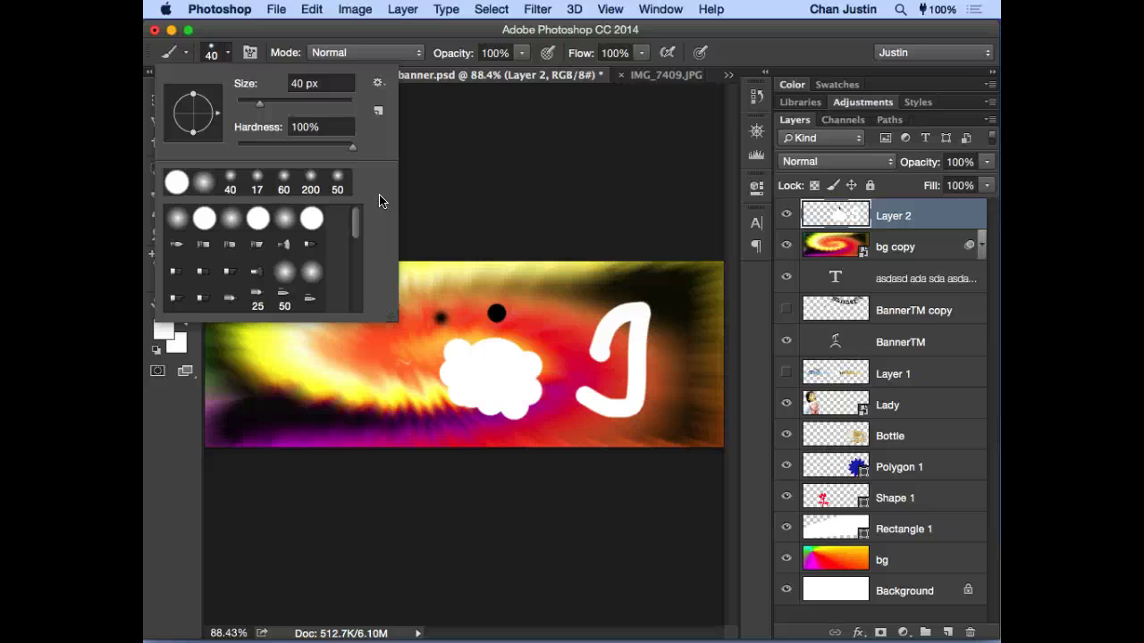
Step: Paint a wavy white stroke across the upper part of the banner, from the left side over the black dots, at 40 px
click(451, 43)
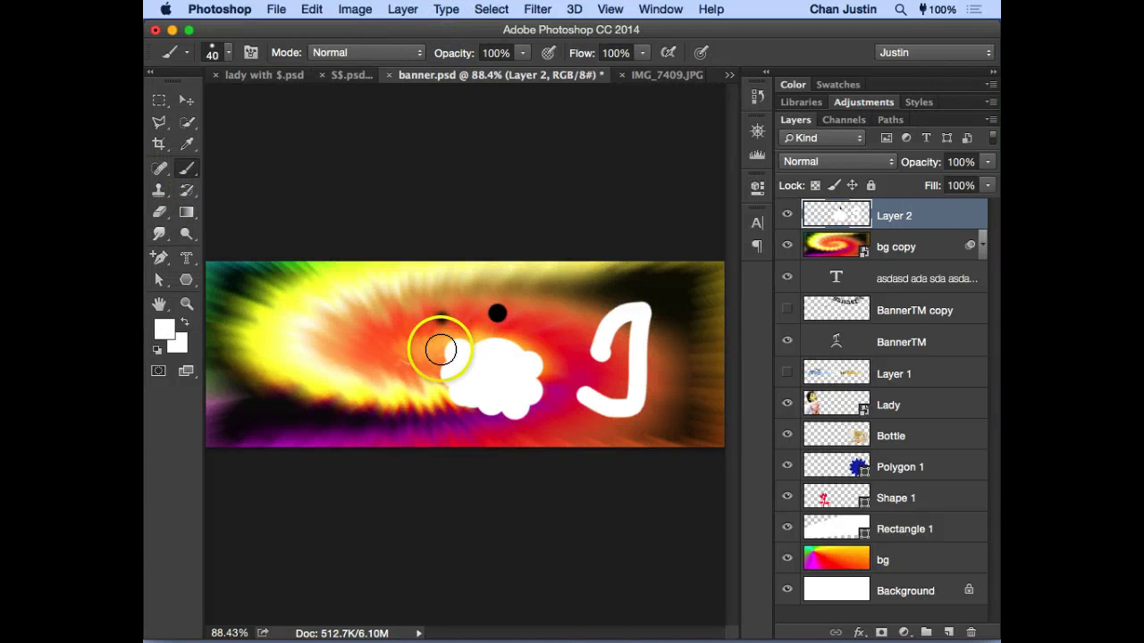
drag(271, 322, 534, 313)
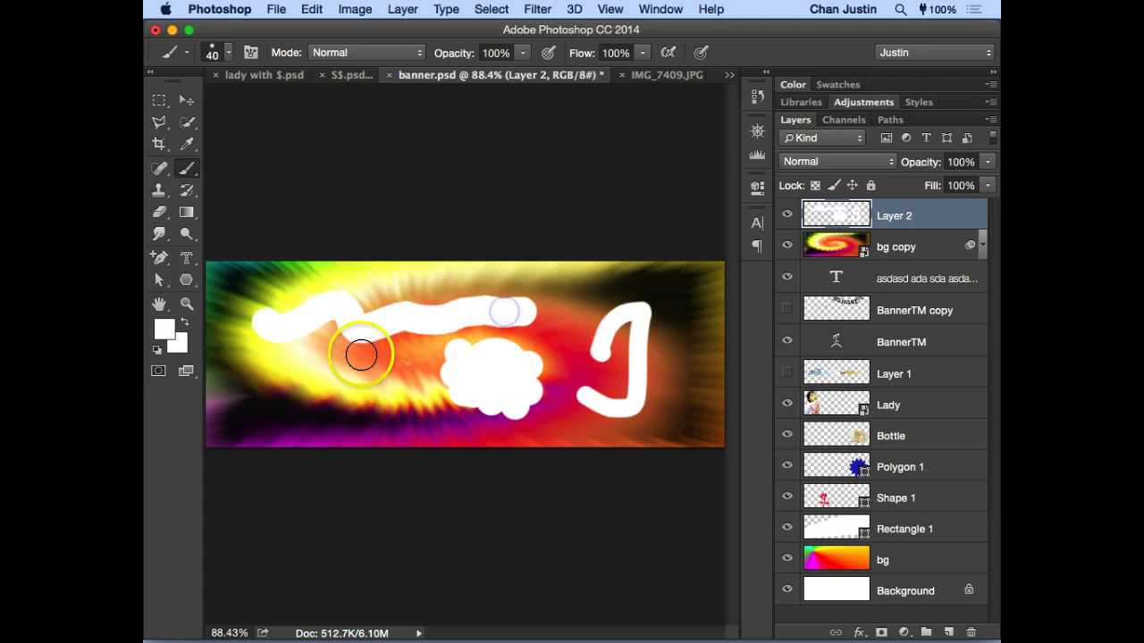
Step: Paint over the gap between the upper wavy stroke and the central blob at 40 px, forming one solid white shape
drag(349, 349, 478, 345)
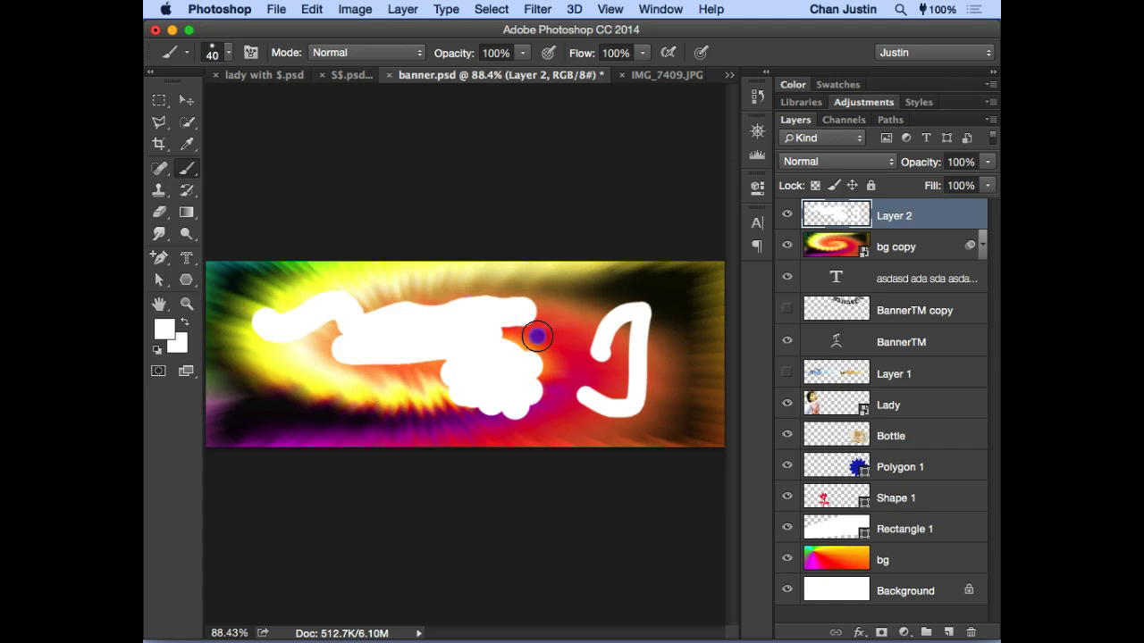
mouse_move(493, 336)
mouse_down()
mouse_move(383, 364)
mouse_move(435, 364)
mouse_move(356, 374)
mouse_move(451, 387)
mouse_move(473, 360)
mouse_up()
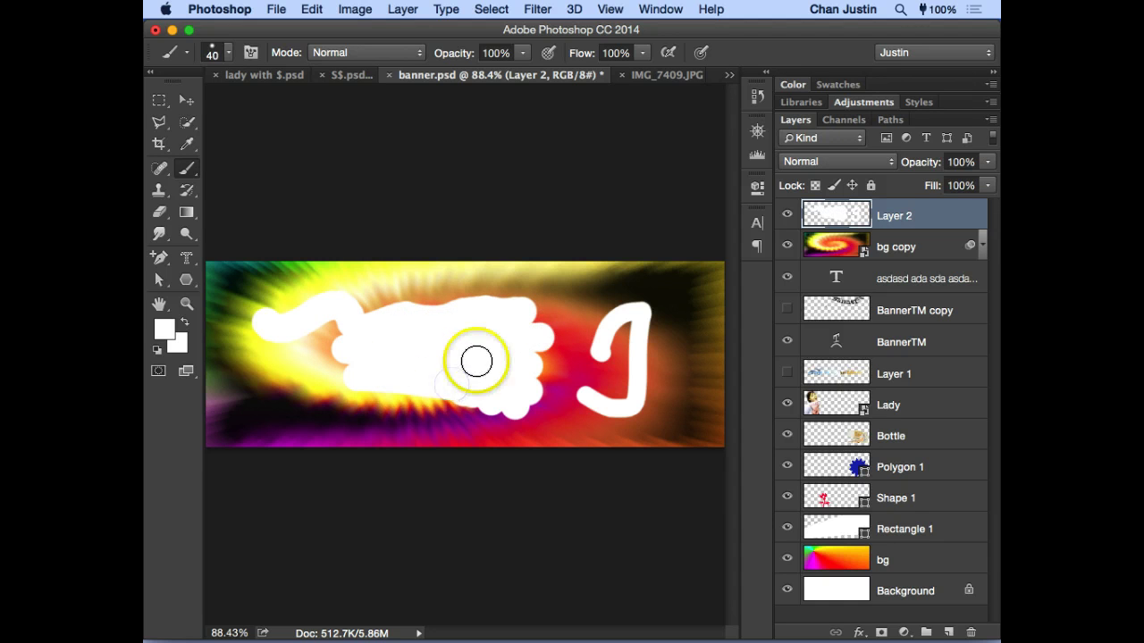
click(424, 378)
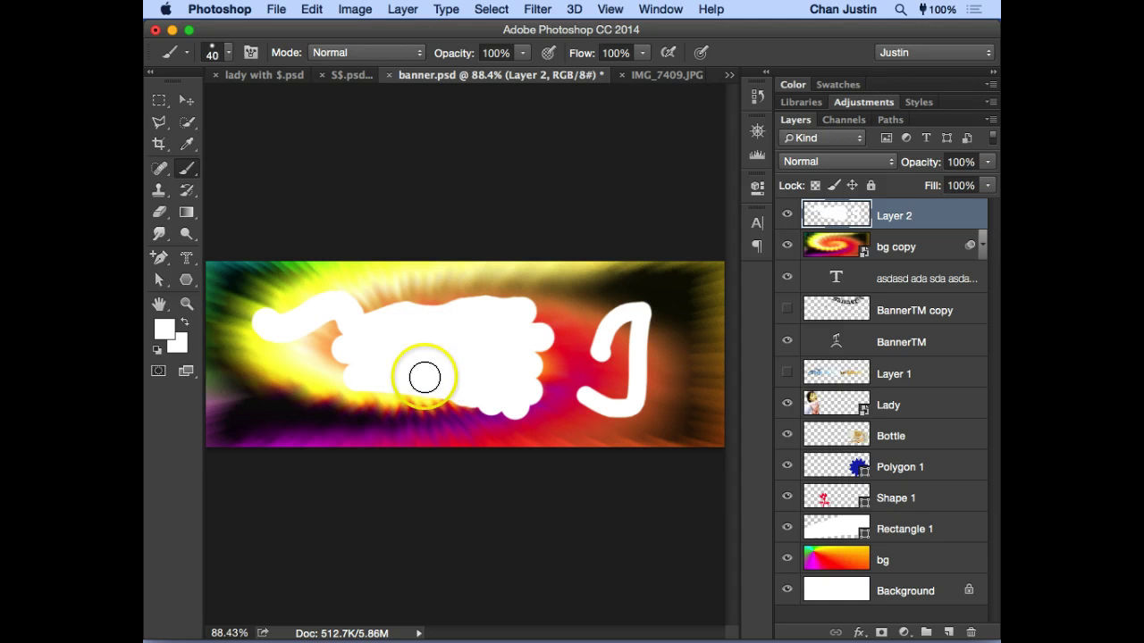
Step: Use the Eraser Tool at 70 px to erase a round hole inside the large white shape and a gap in the right-hand stroke
click(158, 215)
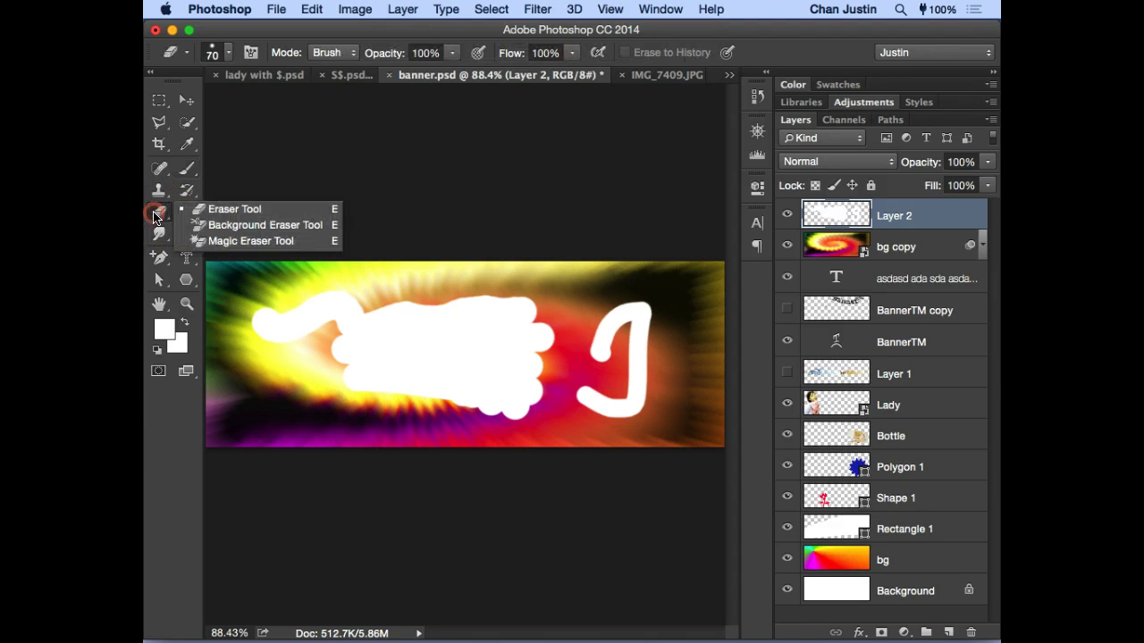
click(225, 211)
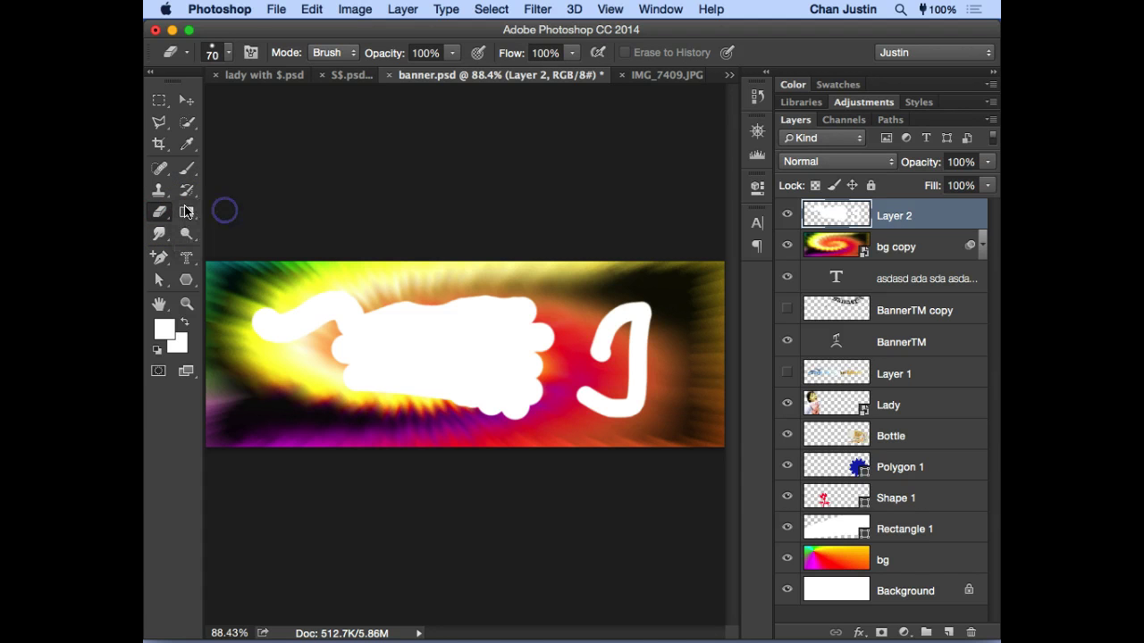
click(226, 55)
click(226, 54)
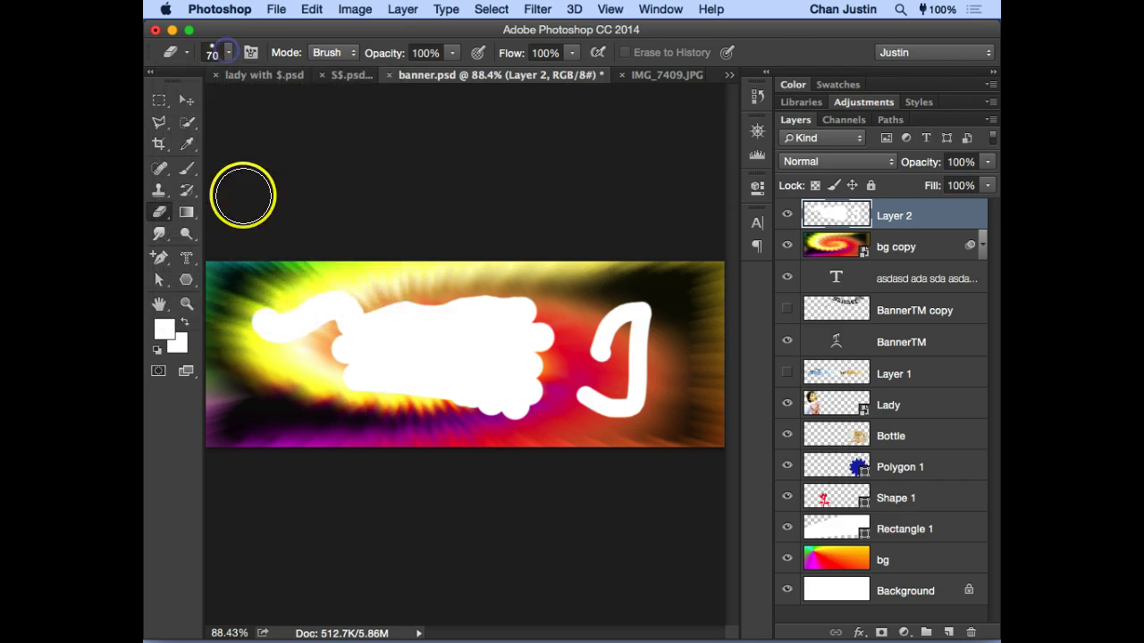
click(455, 349)
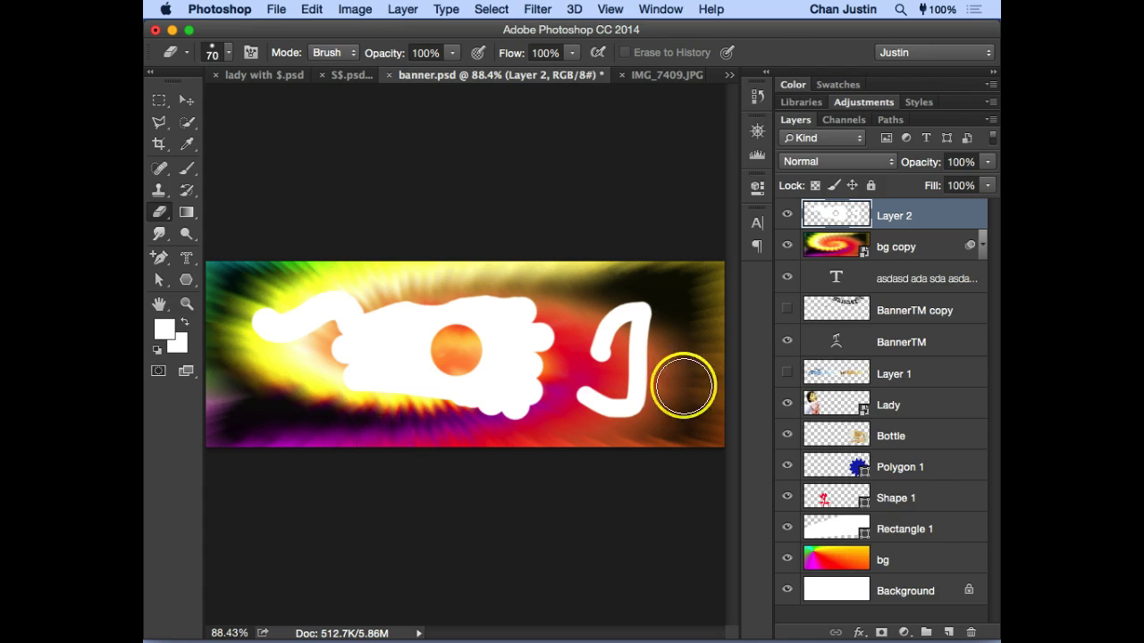
mouse_move(682, 383)
mouse_down()
mouse_move(729, 286)
mouse_move(652, 362)
mouse_up()
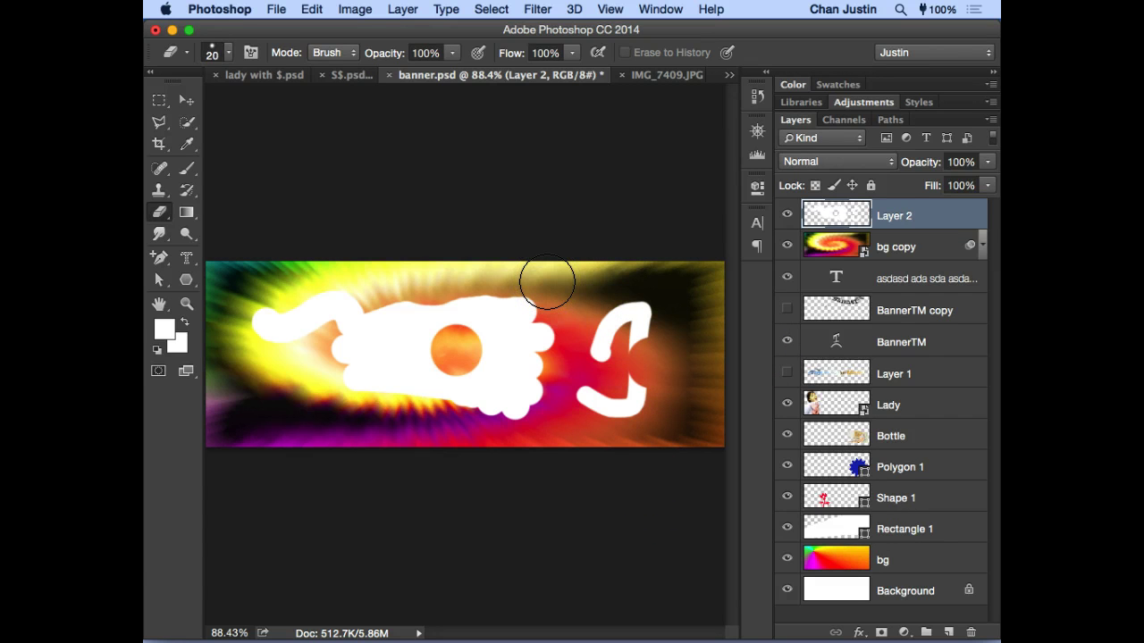
Step: Erase a ring of small dots around the round hole in the large white shape, with the eraser at 9 px
click(521, 338)
click(516, 359)
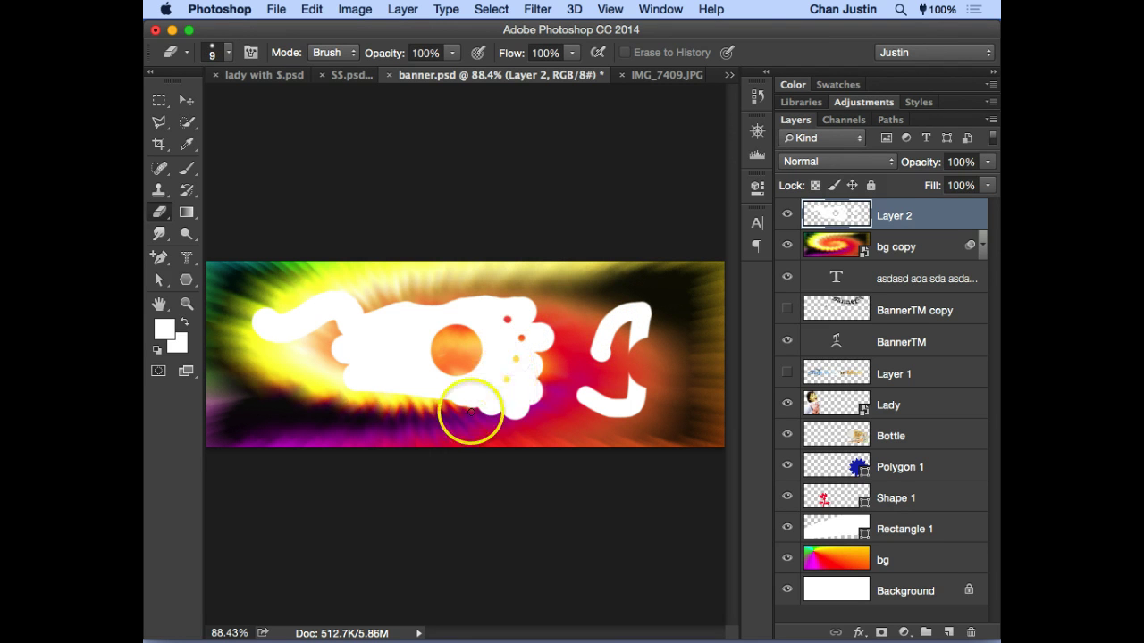
click(482, 393)
click(438, 391)
click(401, 385)
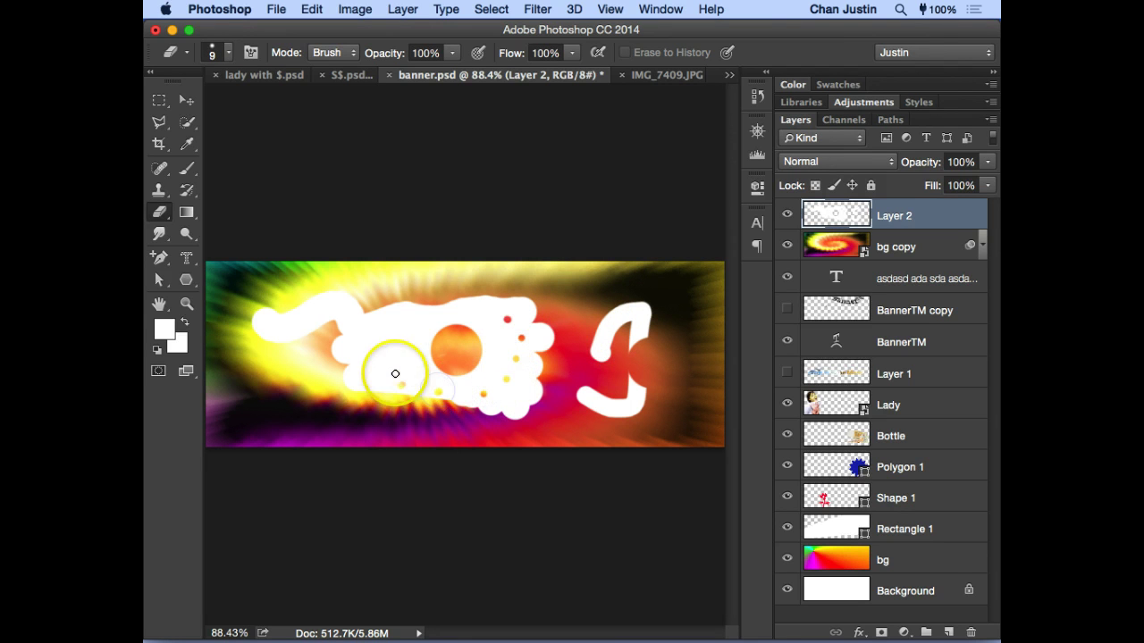
click(393, 357)
click(420, 314)
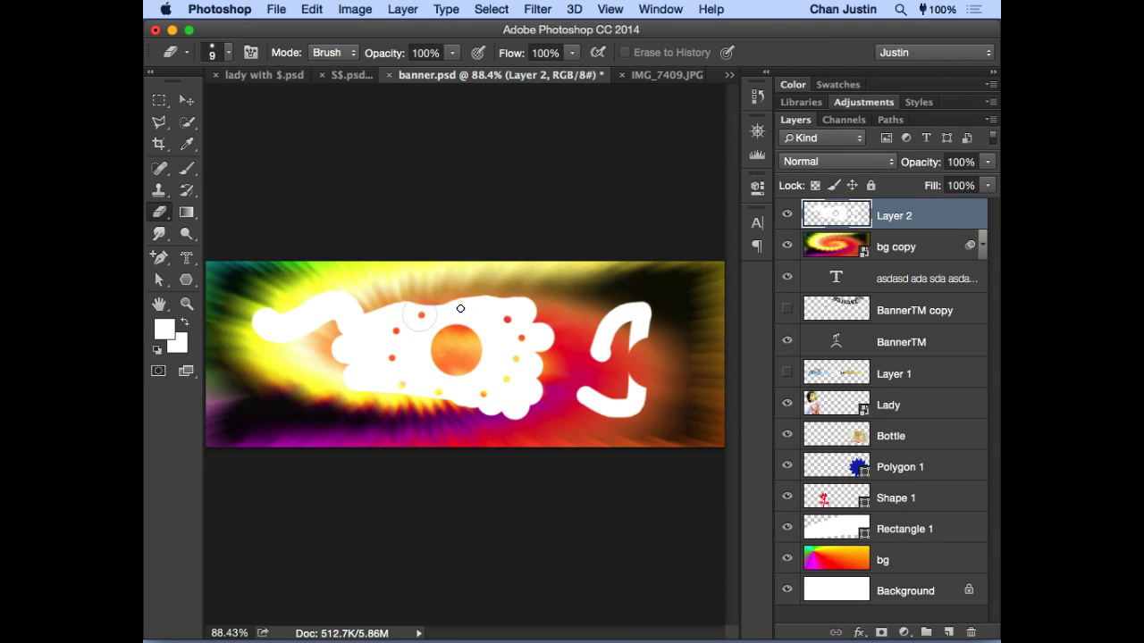
click(460, 309)
click(495, 375)
key(v)
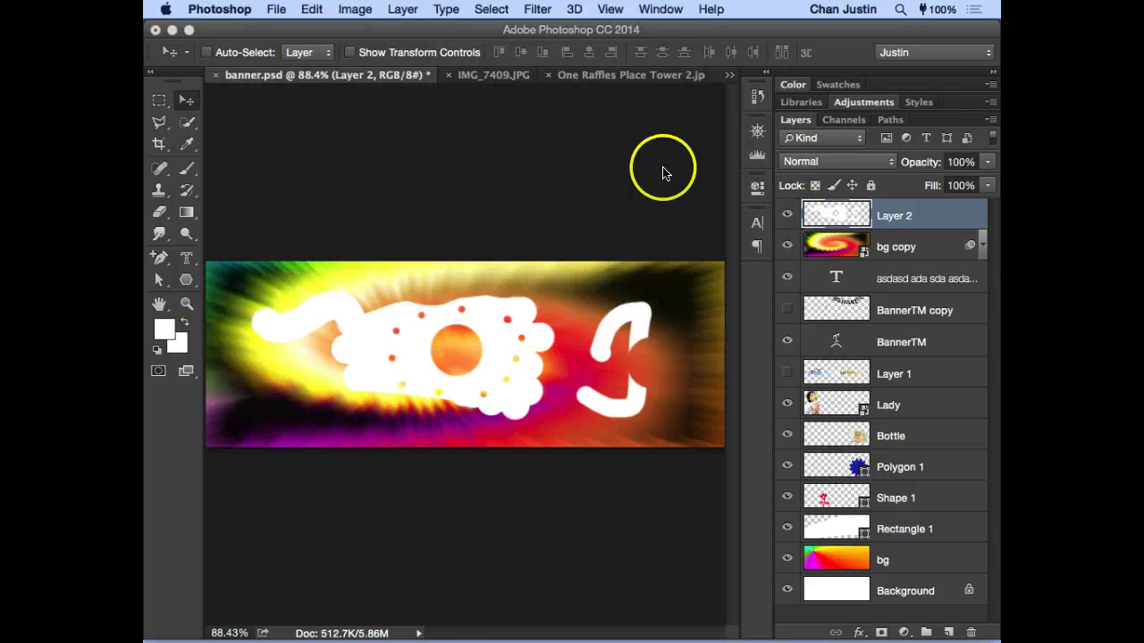
click(161, 214)
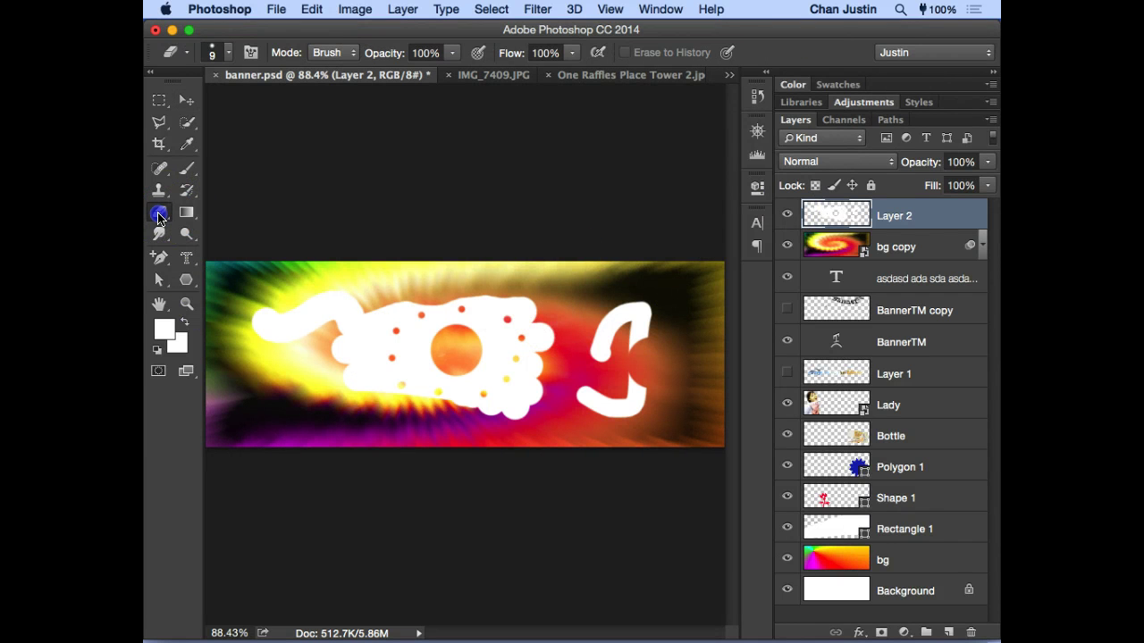
right_click(161, 214)
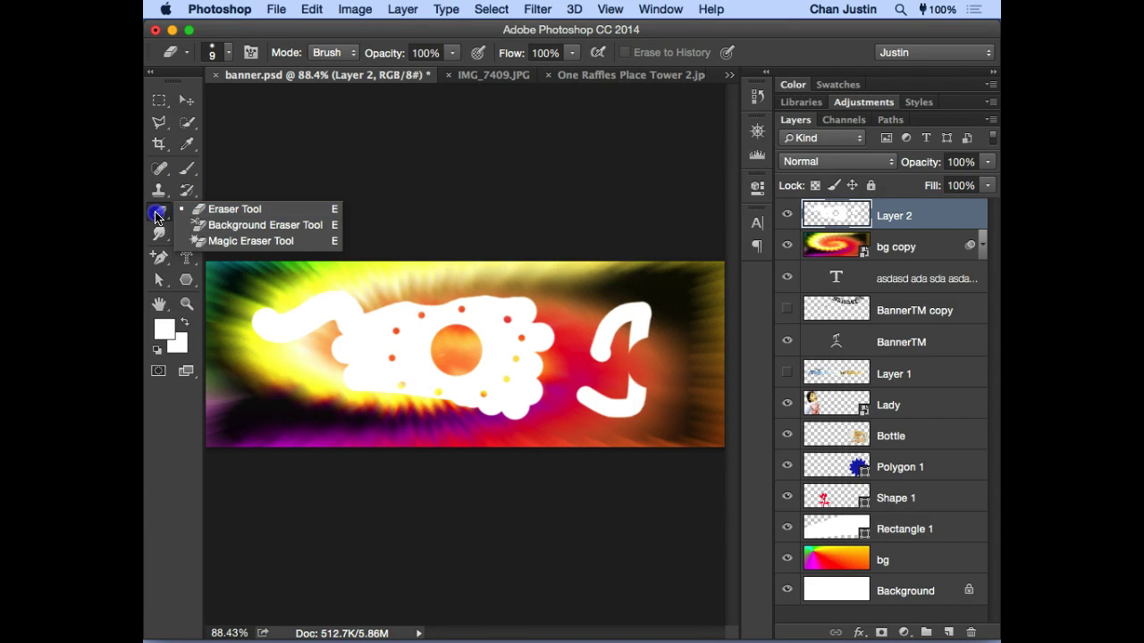
click(198, 211)
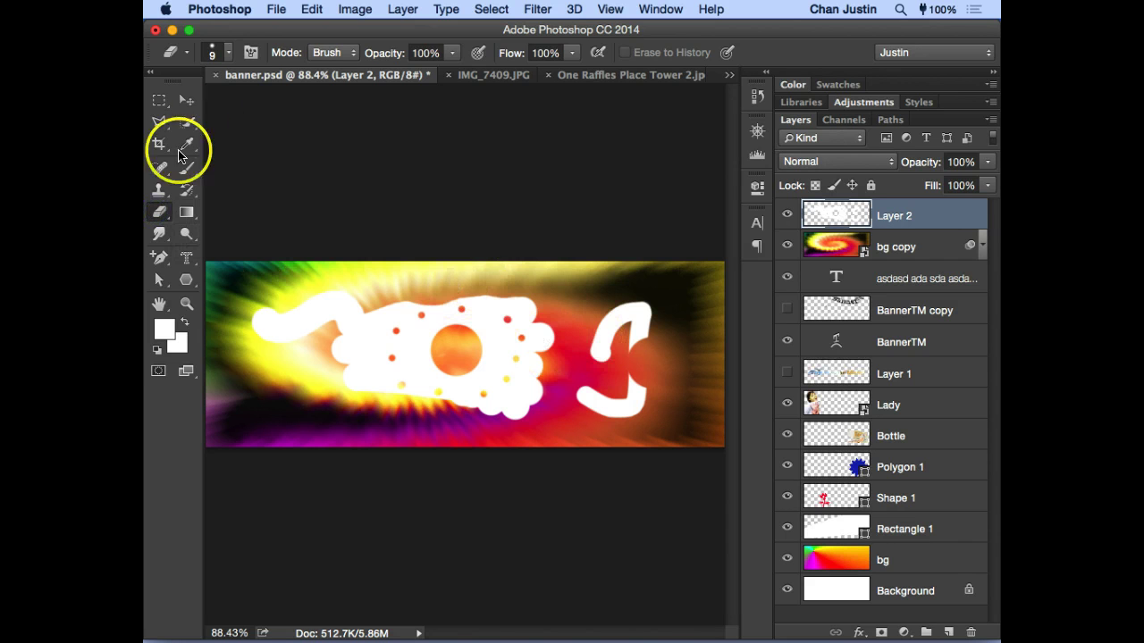
click(186, 100)
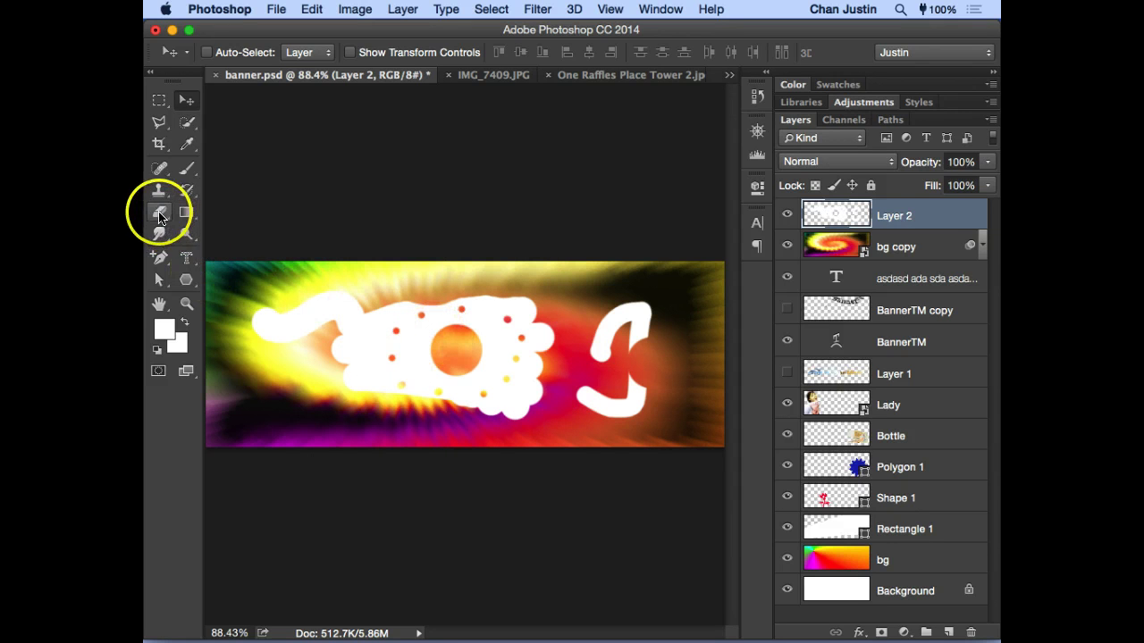
drag(159, 214, 217, 212)
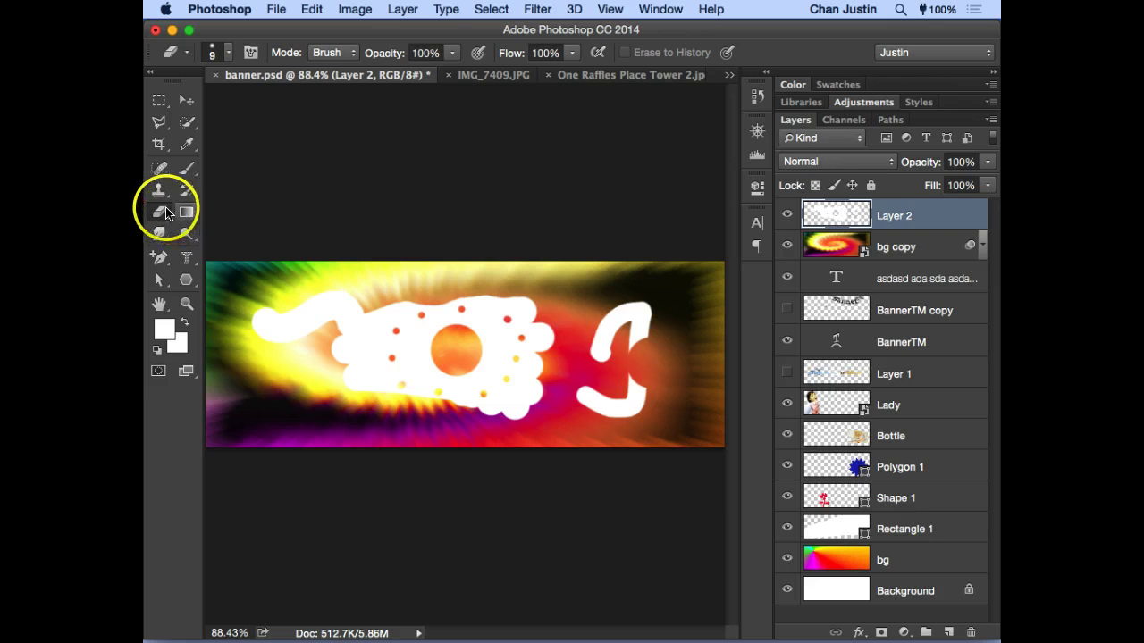
Step: Try the Magic Eraser Tool on the large white shape, and undo the erasure
mouse_move(157, 211)
mouse_down()
mouse_move(204, 211)
mouse_move(243, 241)
mouse_up()
click(359, 319)
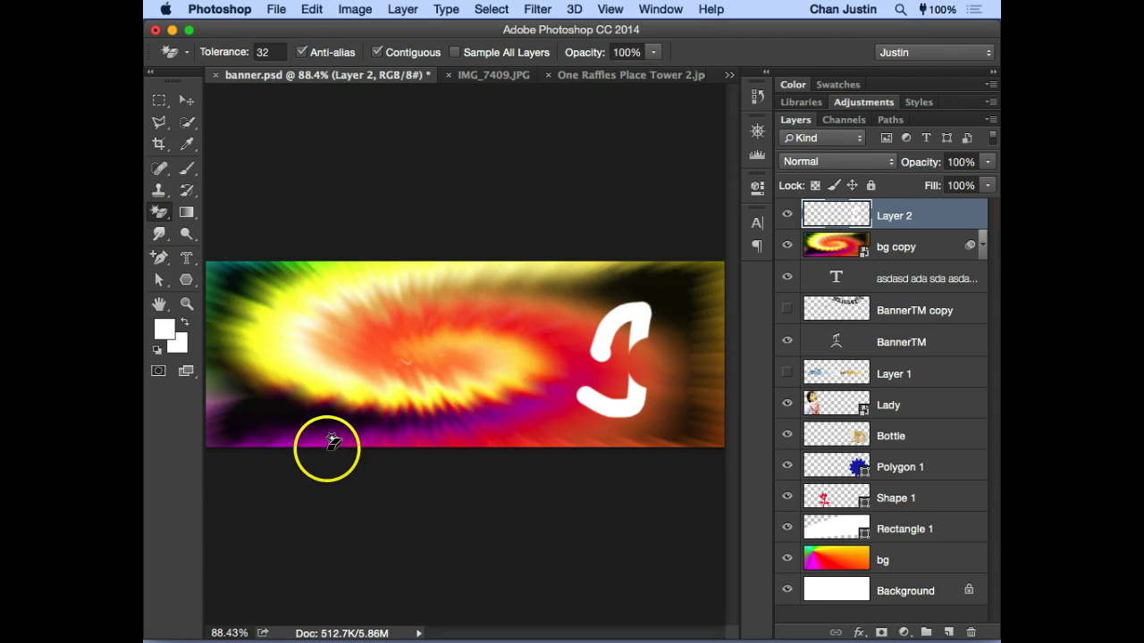
key(super+z)
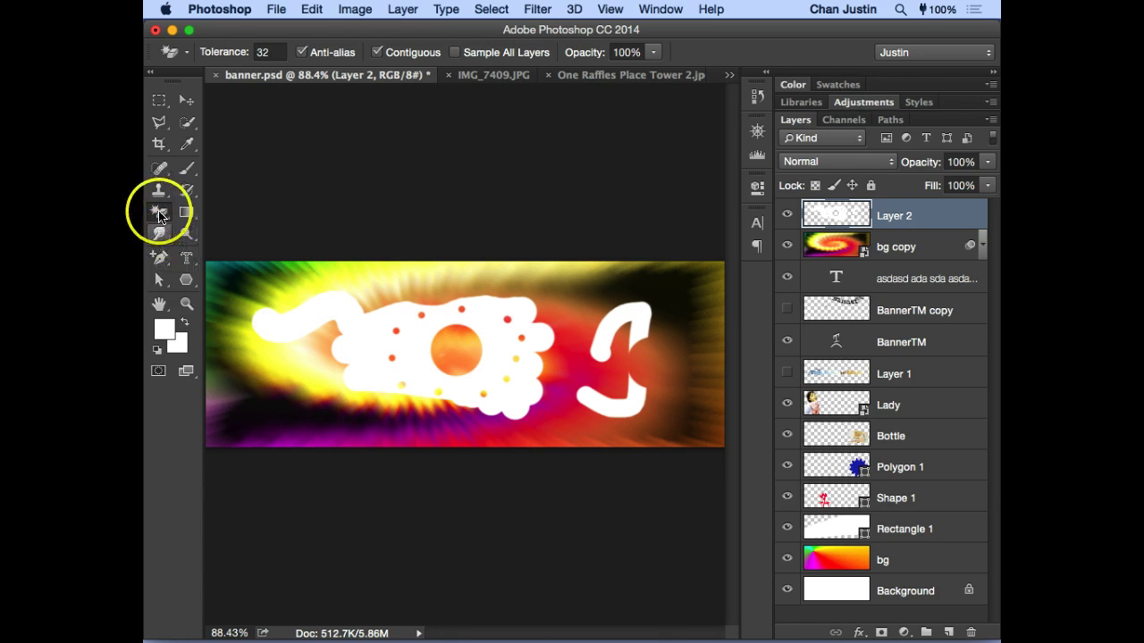
Step: Erase the large white shape and both pieces of the right-hand stroke with the Magic Eraser, and undo all three erasures
mouse_move(159, 214)
mouse_down()
mouse_move(217, 209)
mouse_move(236, 241)
mouse_move(159, 211)
mouse_up()
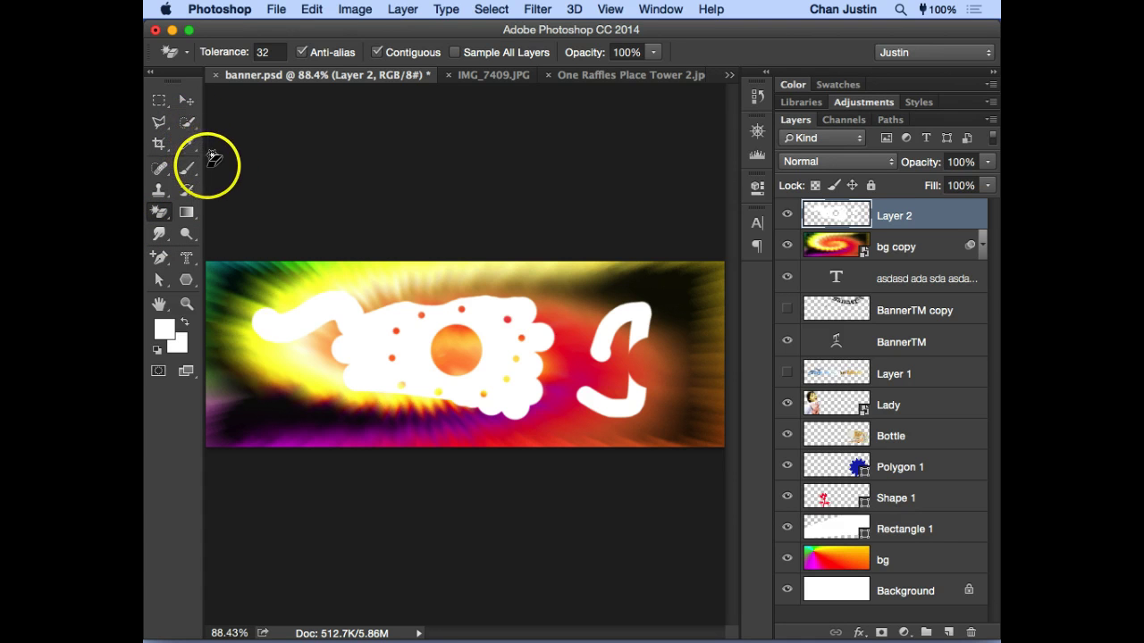
click(483, 331)
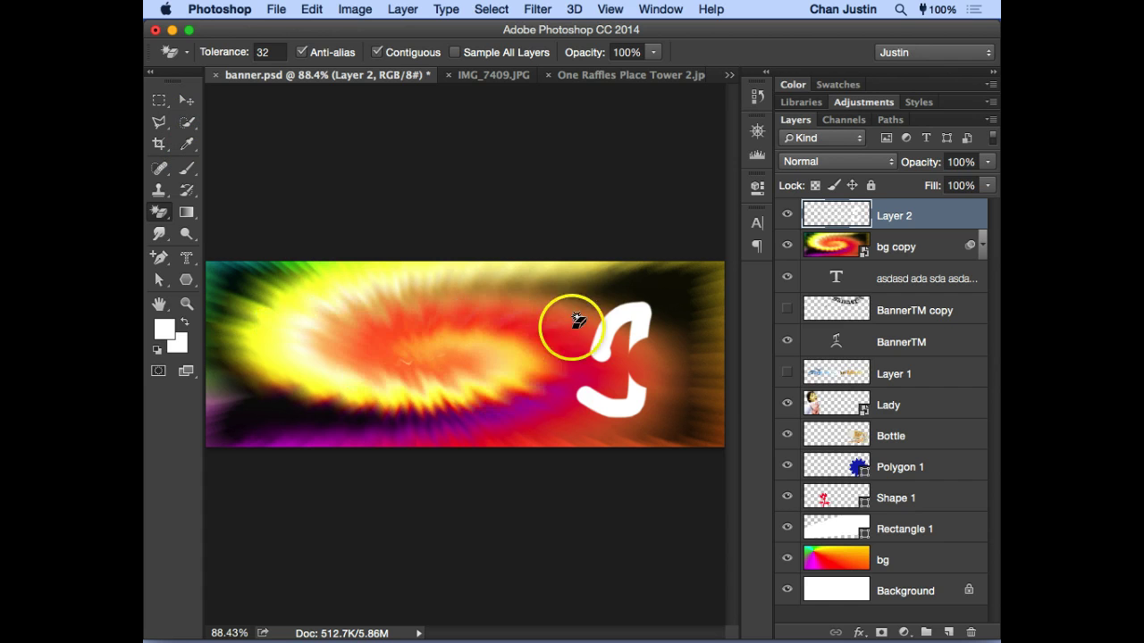
click(628, 319)
click(629, 402)
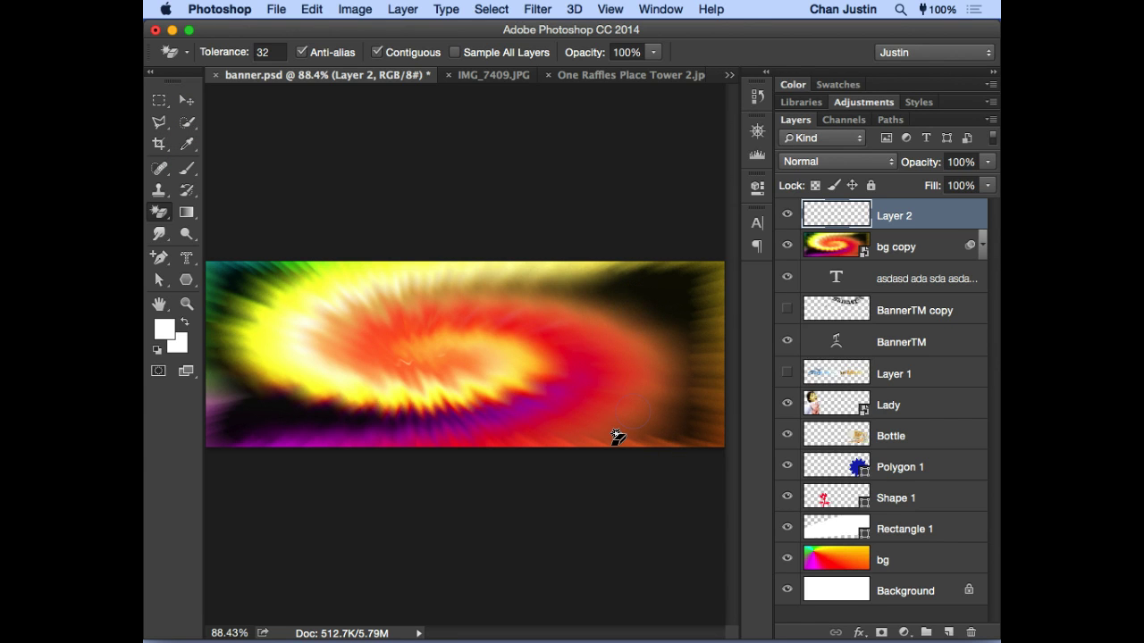
key(super+alt+z)
key(super+alt+z)
key(super+alt+z)
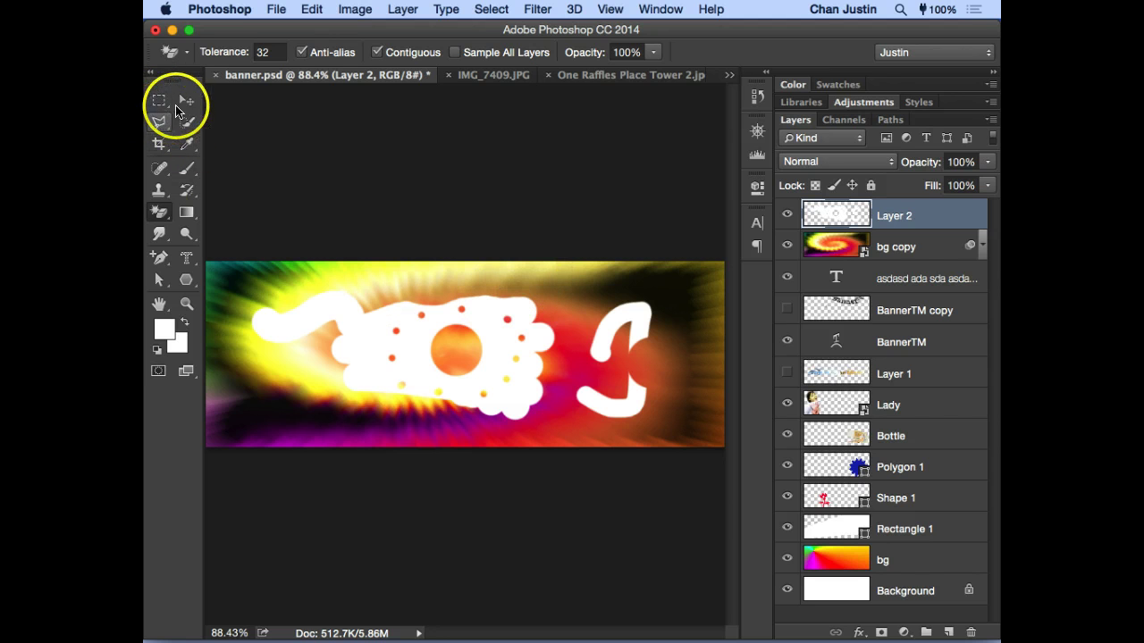
click(185, 109)
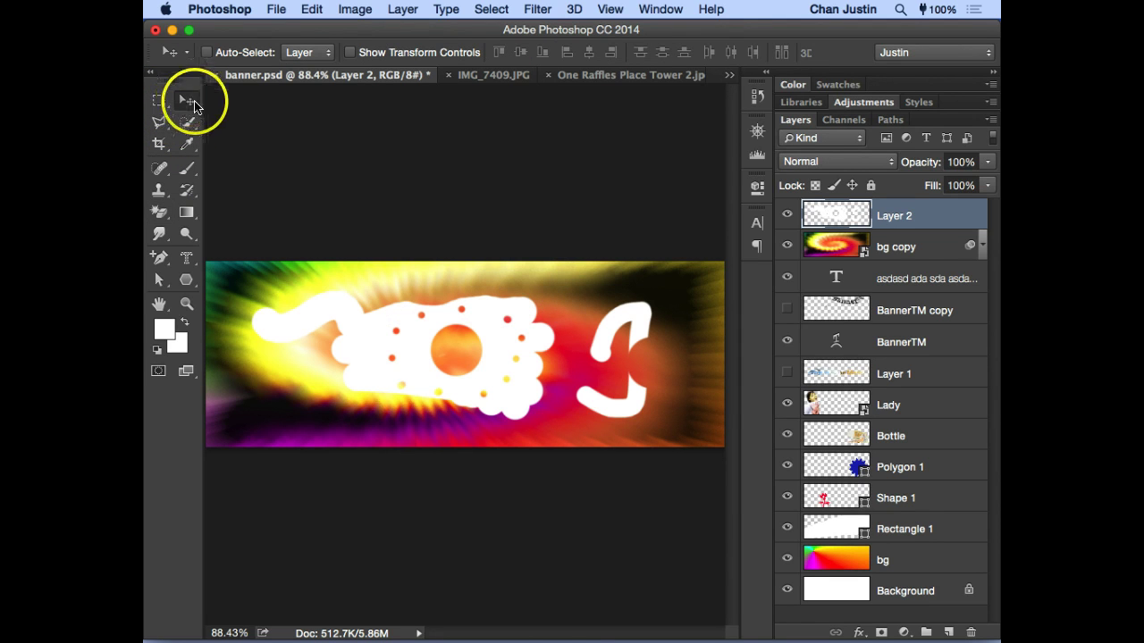
click(313, 9)
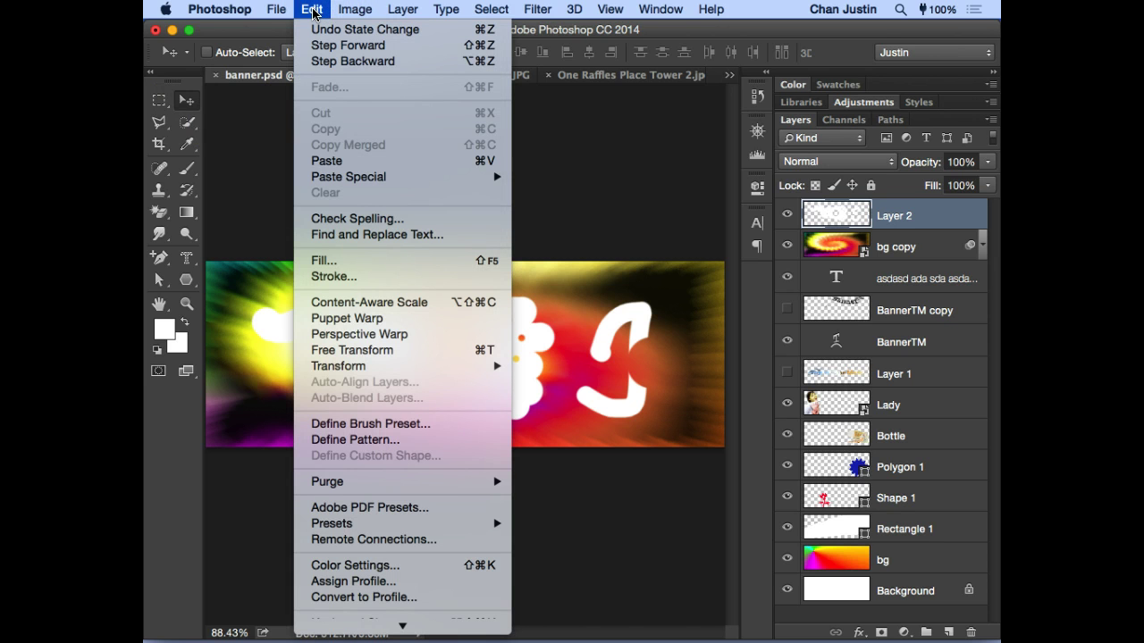
click(350, 10)
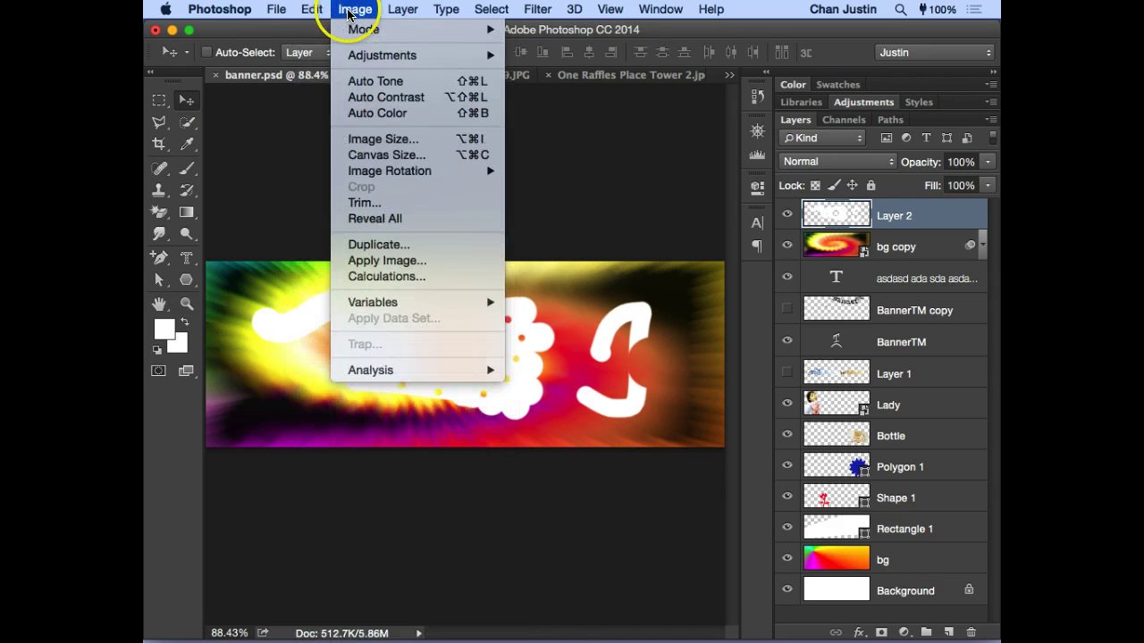
mouse_move(391, 9)
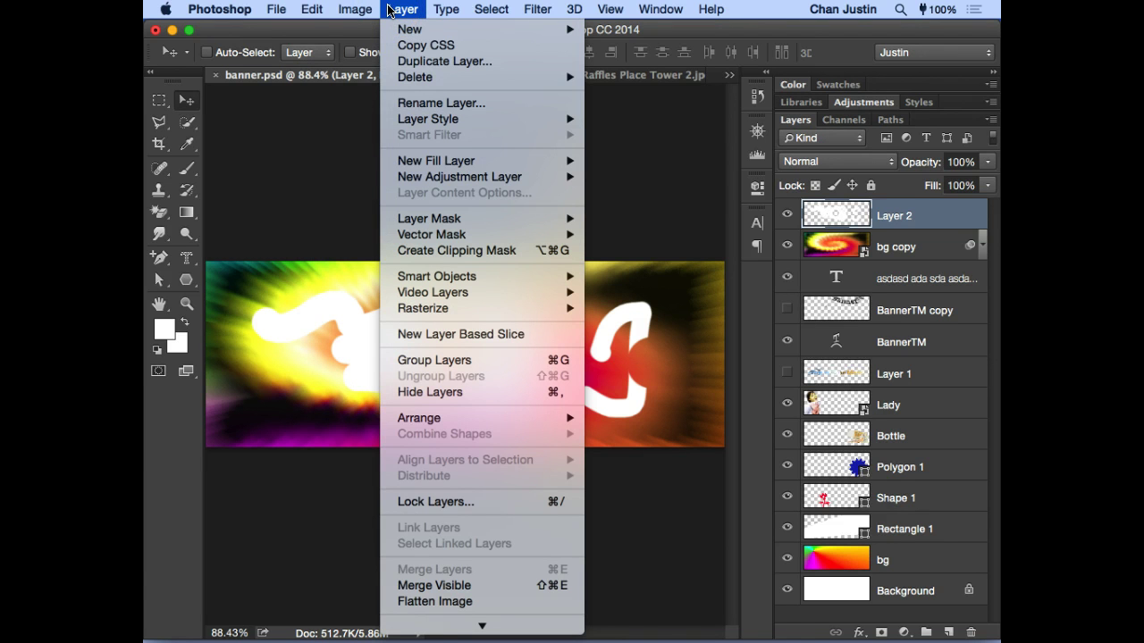
click(309, 9)
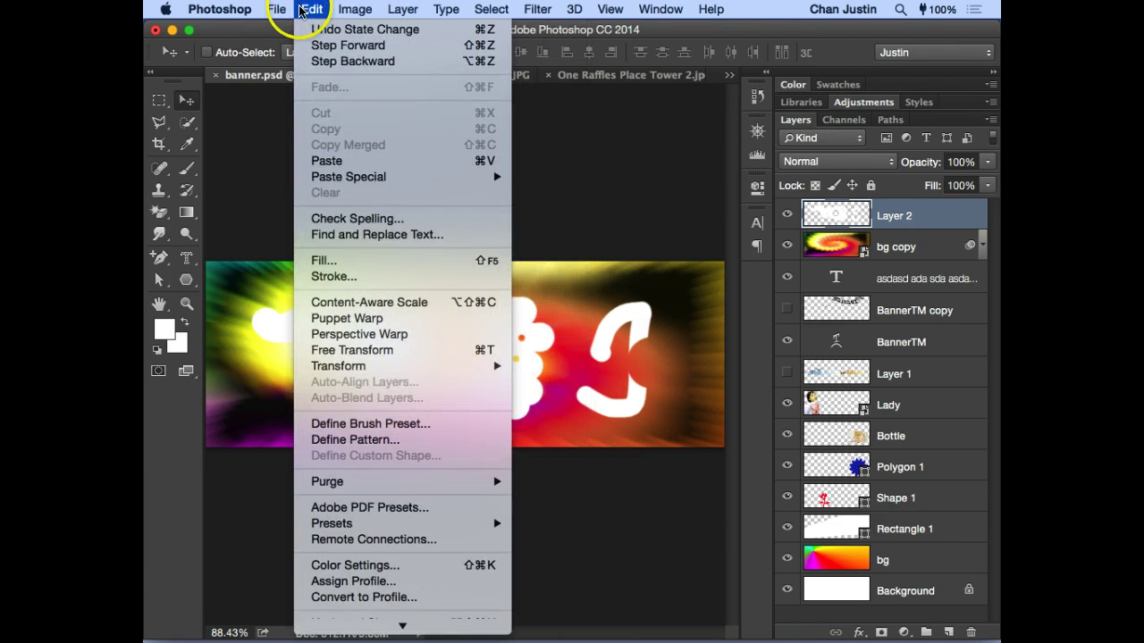
mouse_move(403, 626)
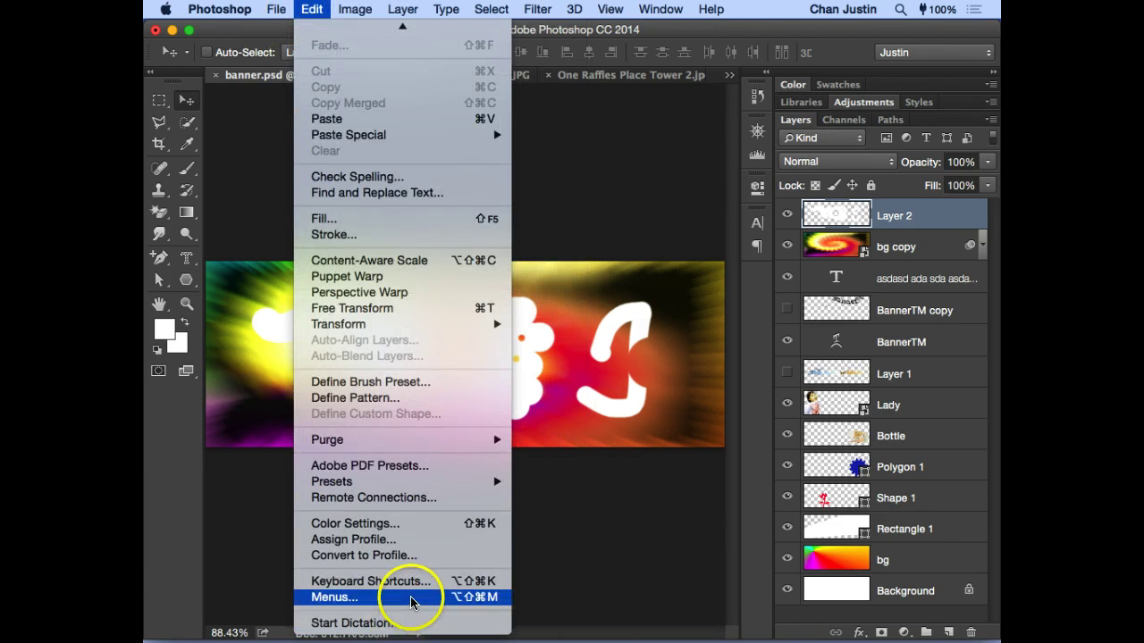
mouse_move(402, 25)
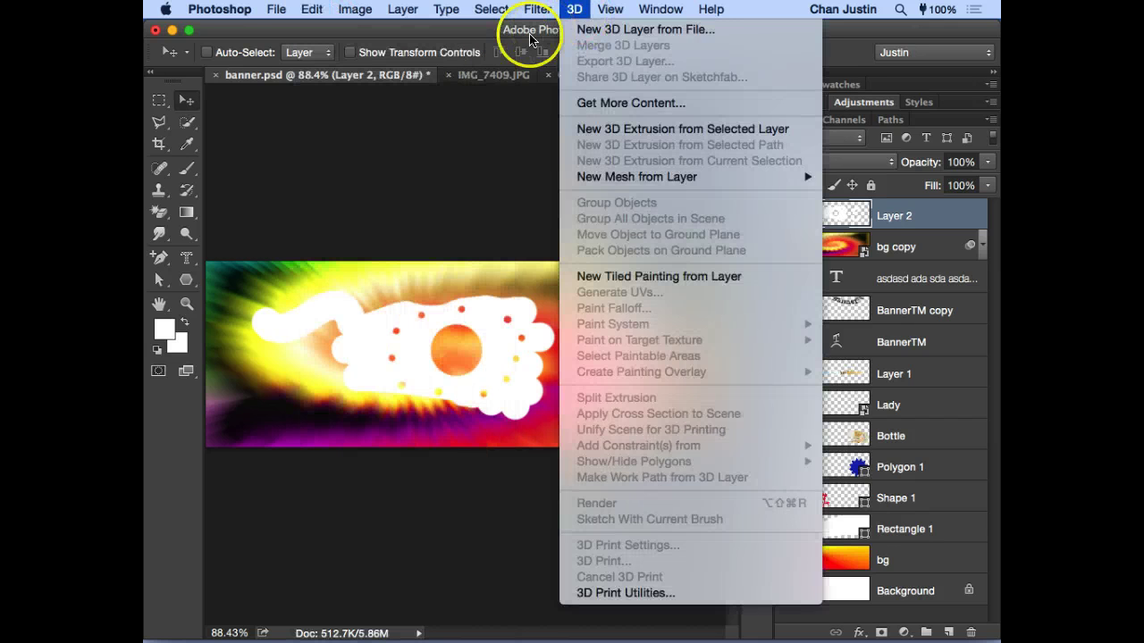
click(529, 30)
Step: Select the entire canvas, delete all the painted content of Layer 2, and clear the selection
click(195, 101)
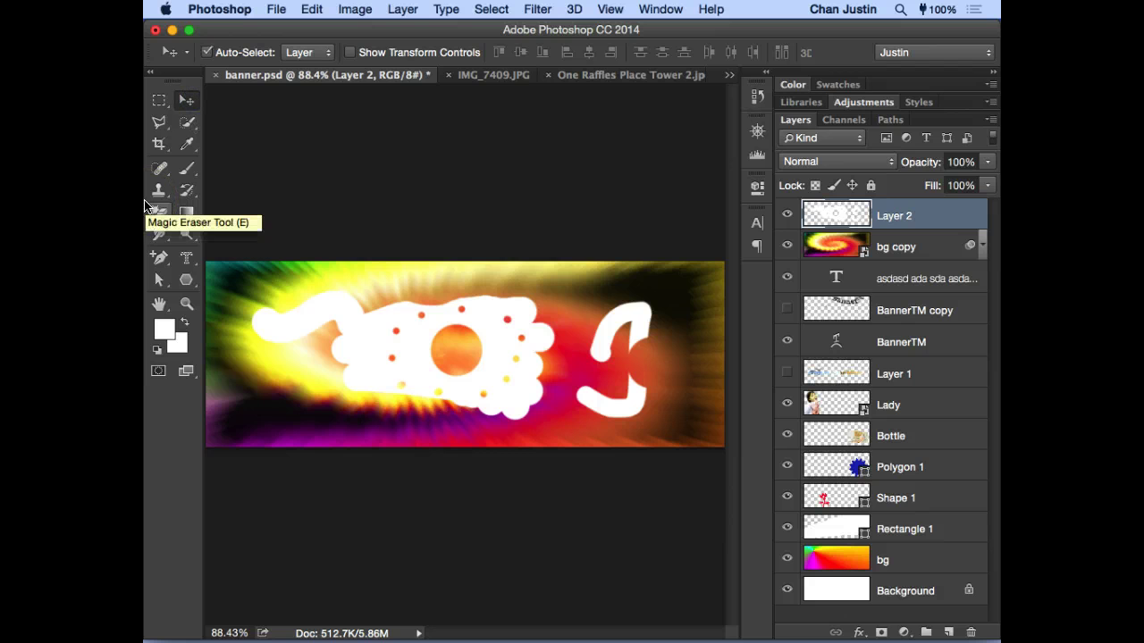
key(super+a)
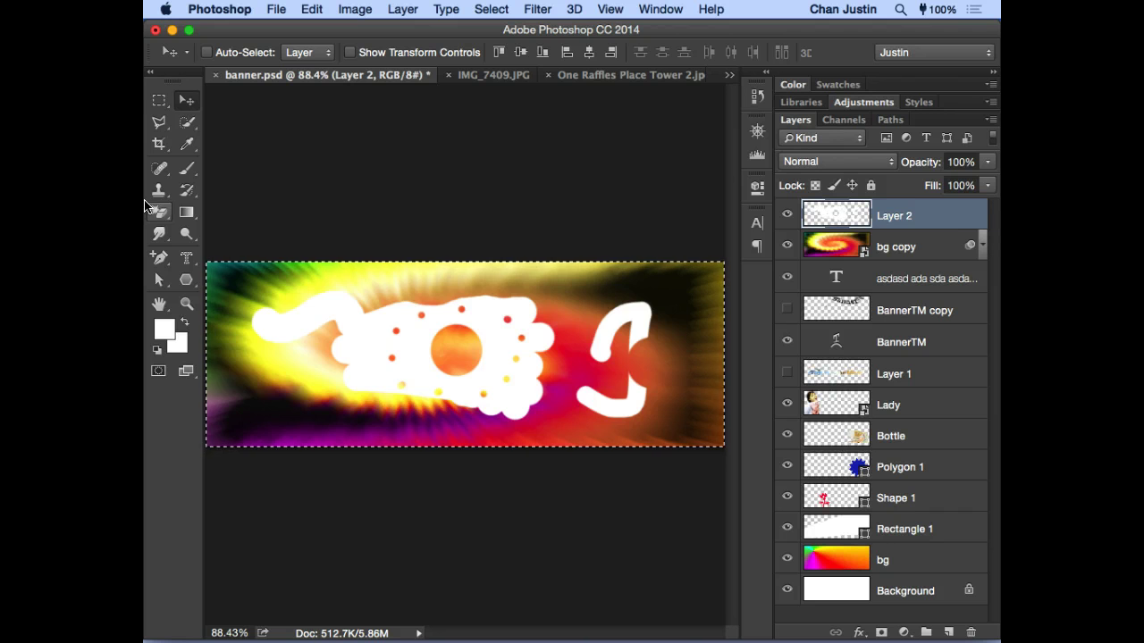
key(Delete)
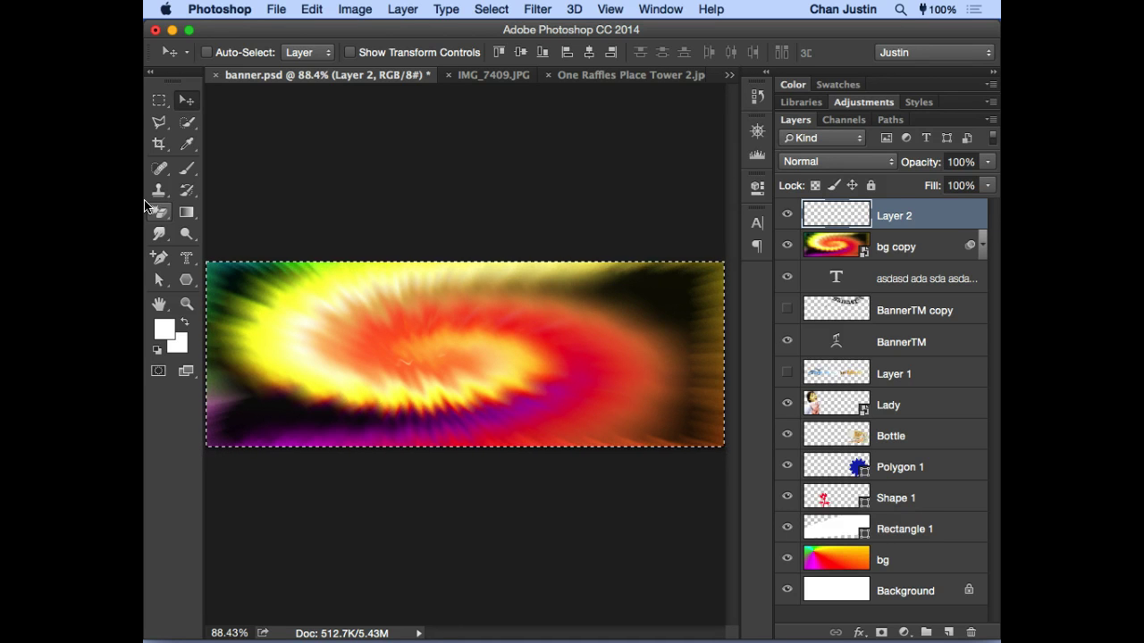
key(super+d)
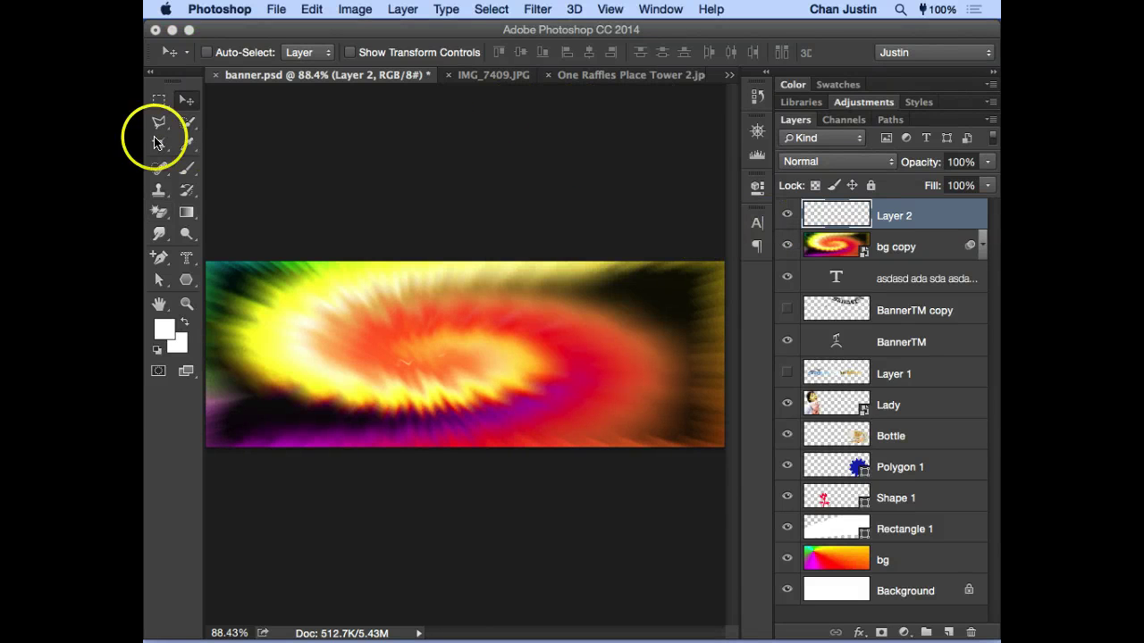
Step: Activate the Brush Tool and open its detailed brush settings
click(187, 169)
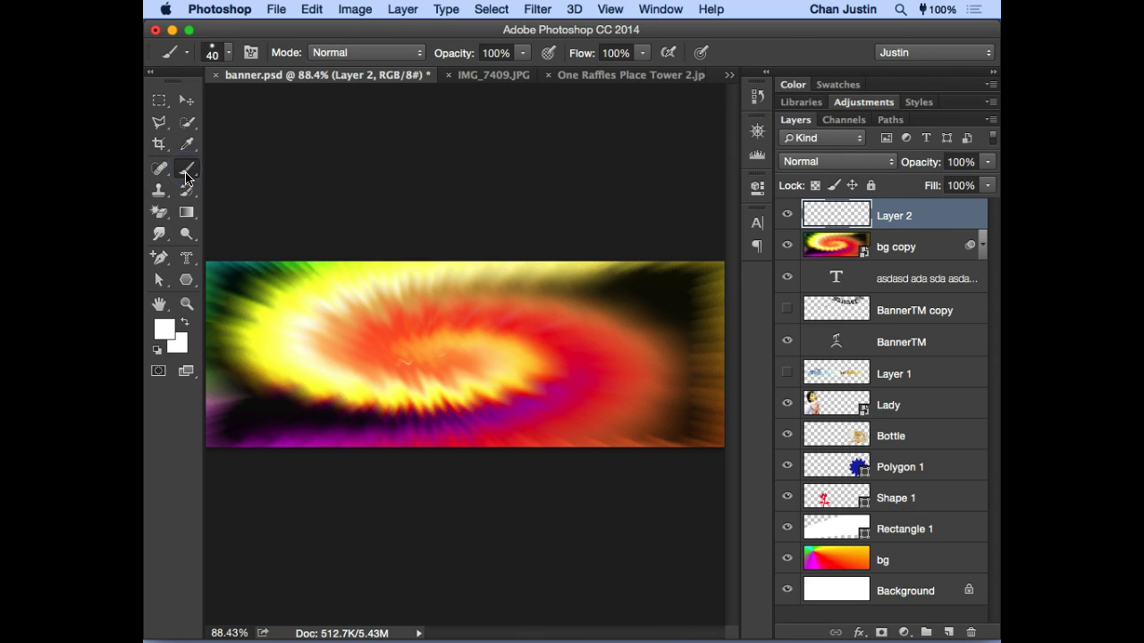
click(652, 10)
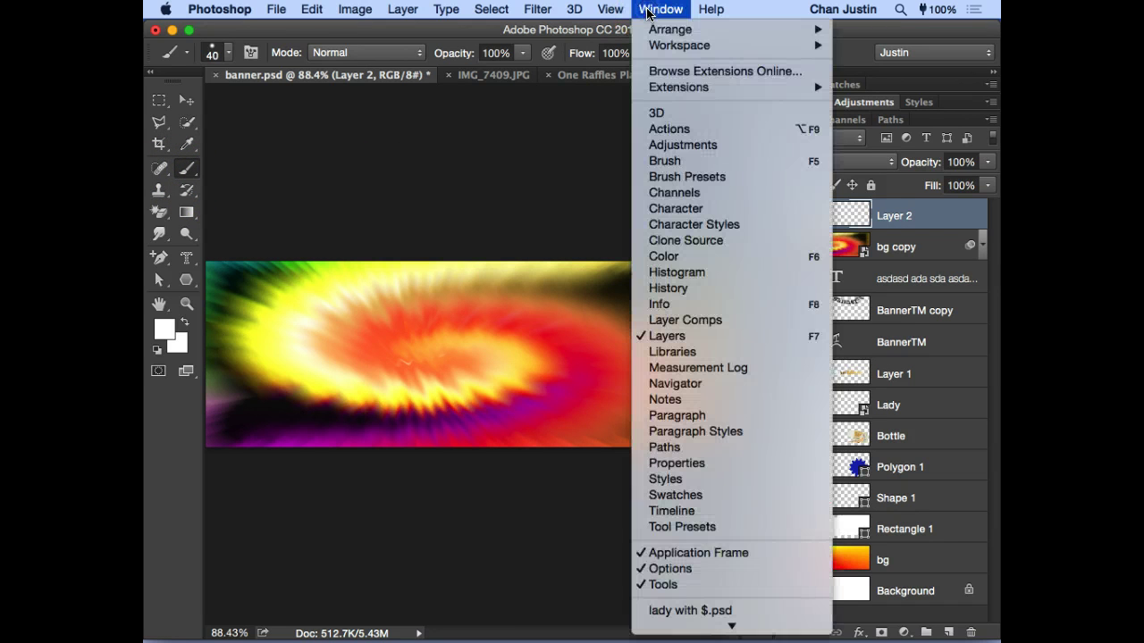
click(739, 164)
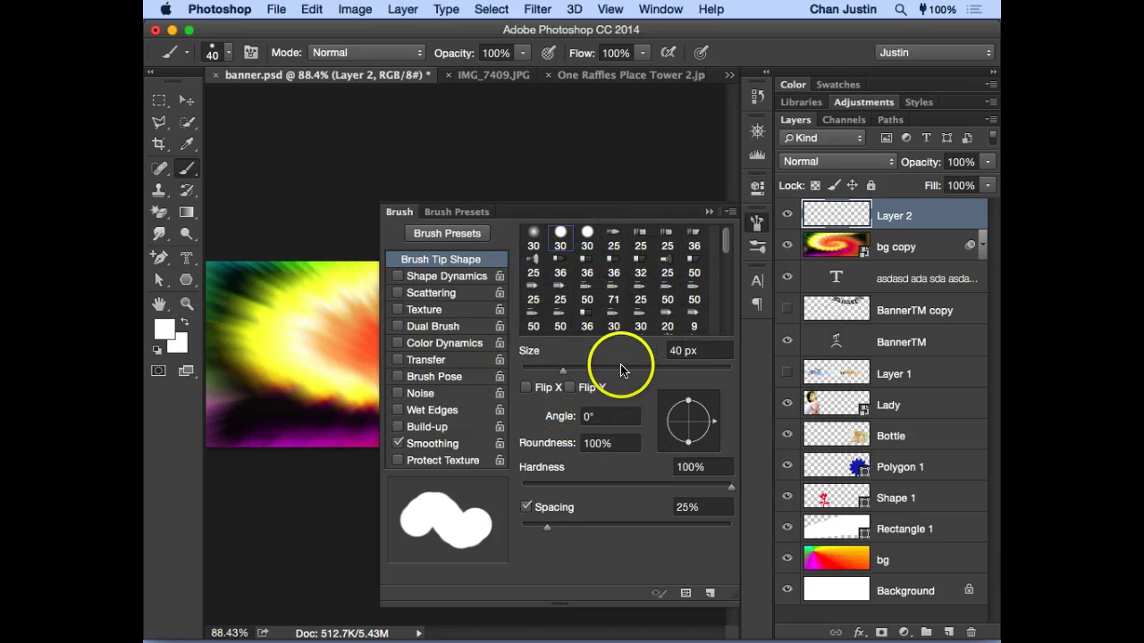
Step: Compare the brush settings with the brush presets, and look through the list of available preset strokes
click(462, 214)
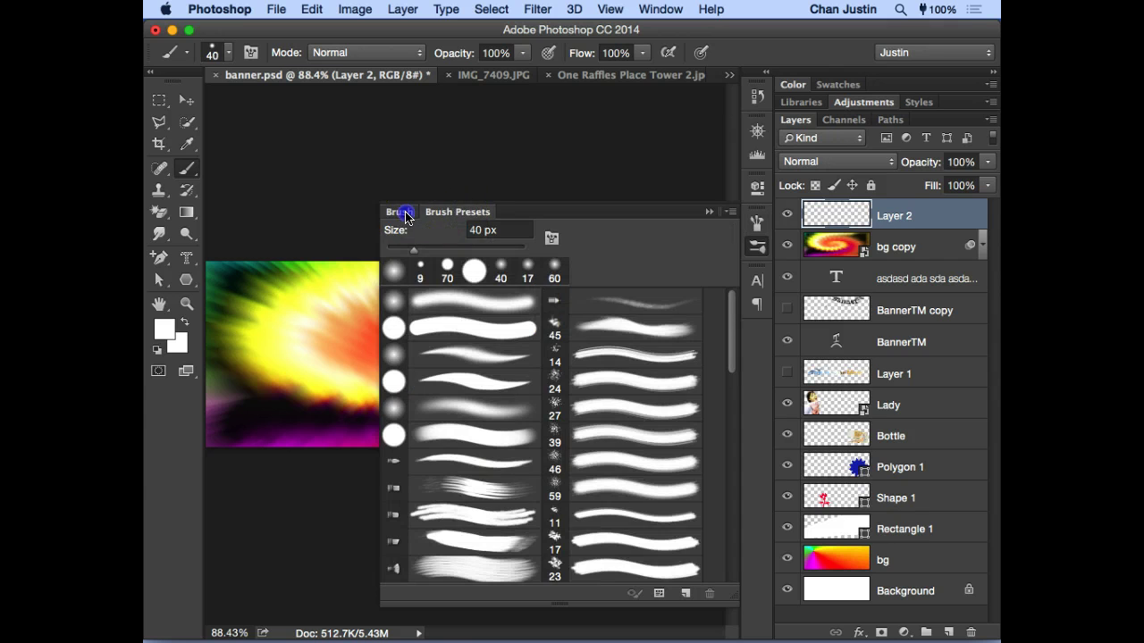
click(402, 212)
click(452, 216)
click(404, 212)
click(451, 215)
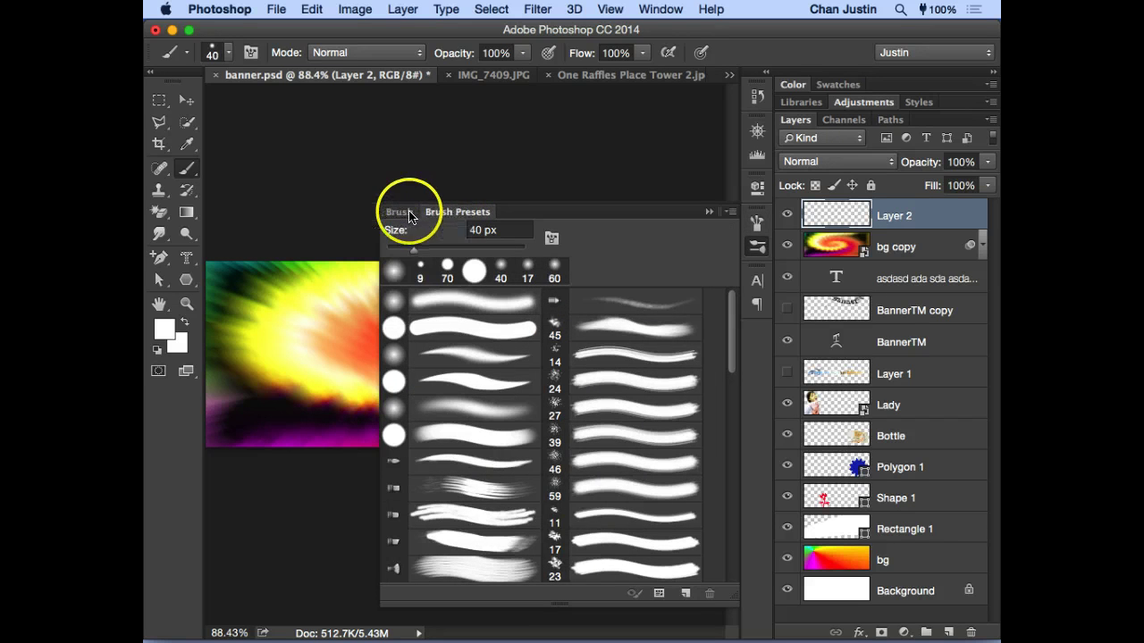
click(404, 211)
click(447, 215)
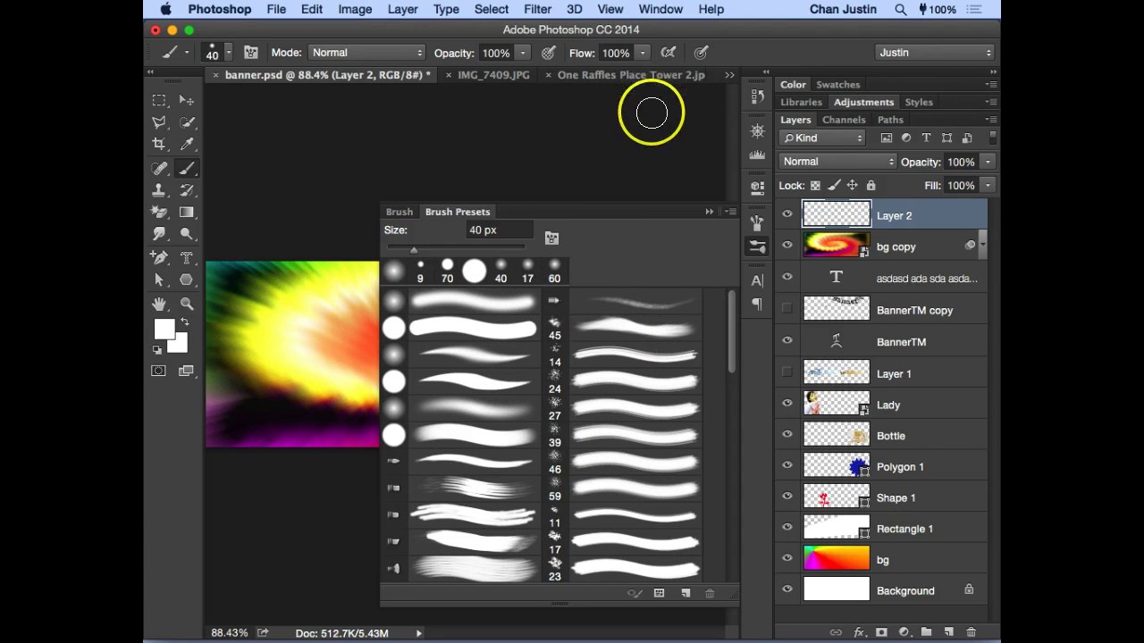
scroll(729, 340, down, 1)
mouse_move(729, 339)
mouse_down()
mouse_move(733, 556)
mouse_move(745, 426)
mouse_move(744, 306)
mouse_move(733, 382)
mouse_move(739, 286)
mouse_up()
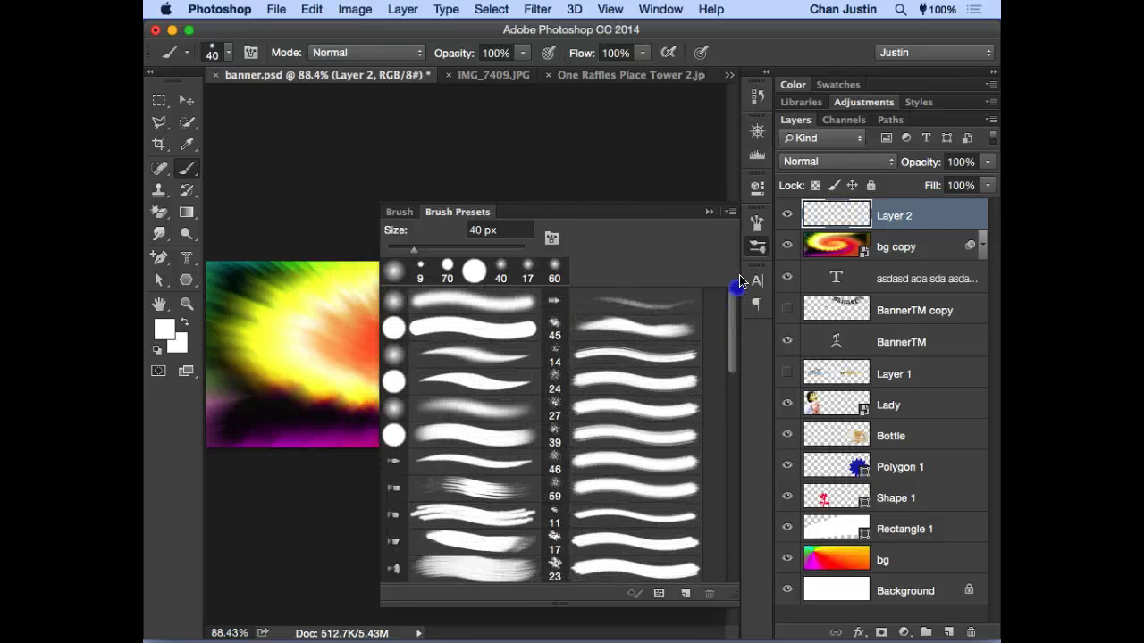
Step: Replace the current brush presets with the Special Effect Brushes set, and choose the 29 px butterfly brush
click(731, 215)
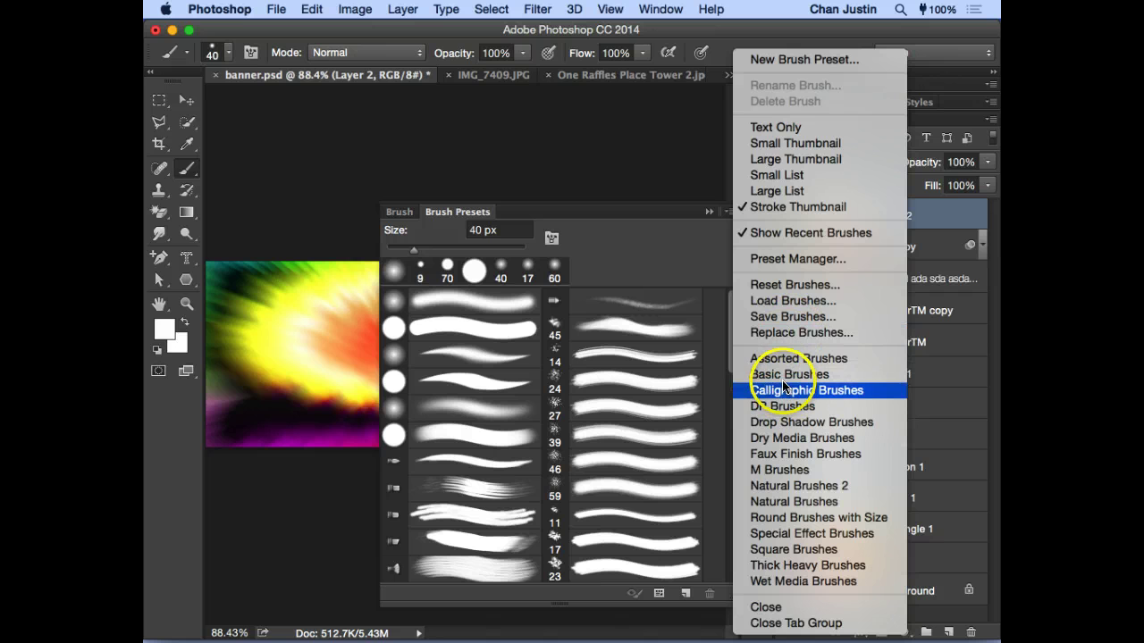
click(847, 536)
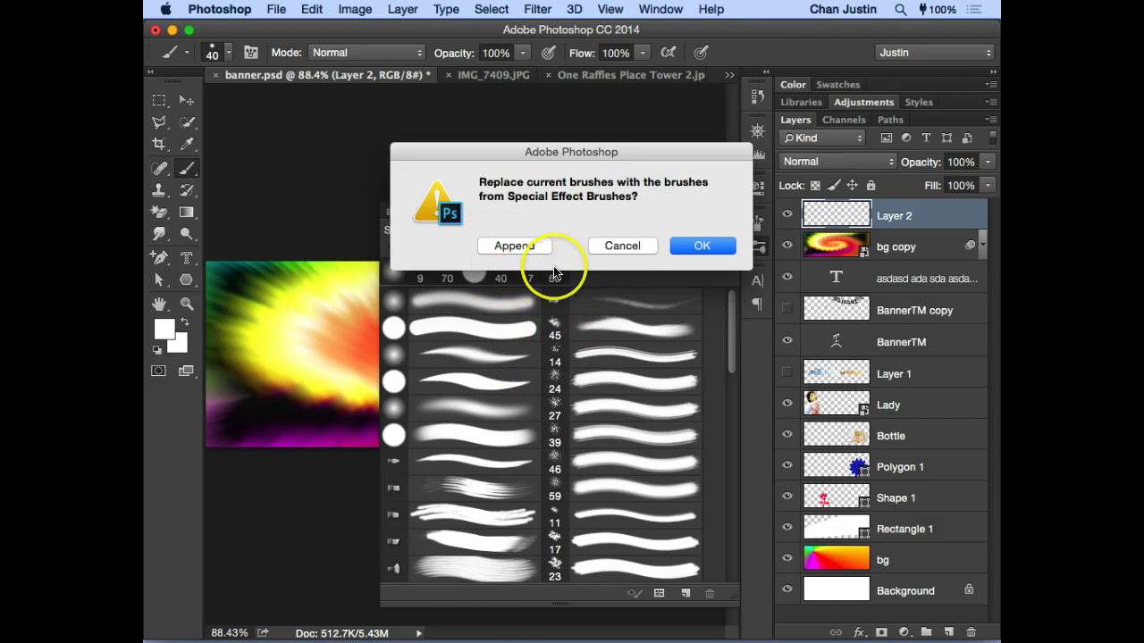
click(698, 247)
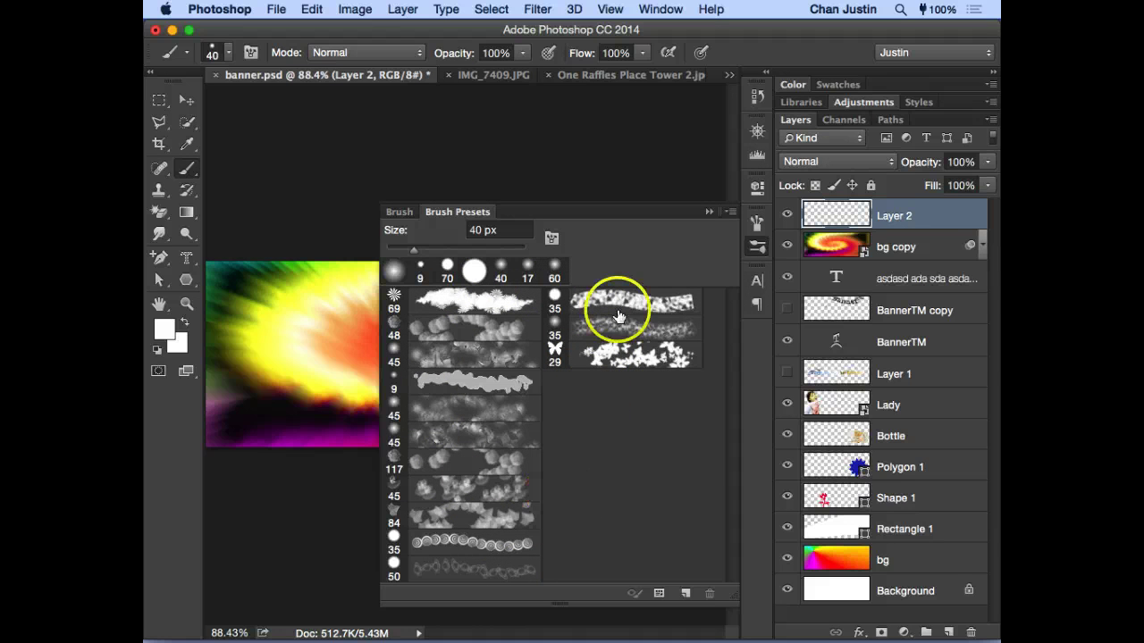
click(588, 355)
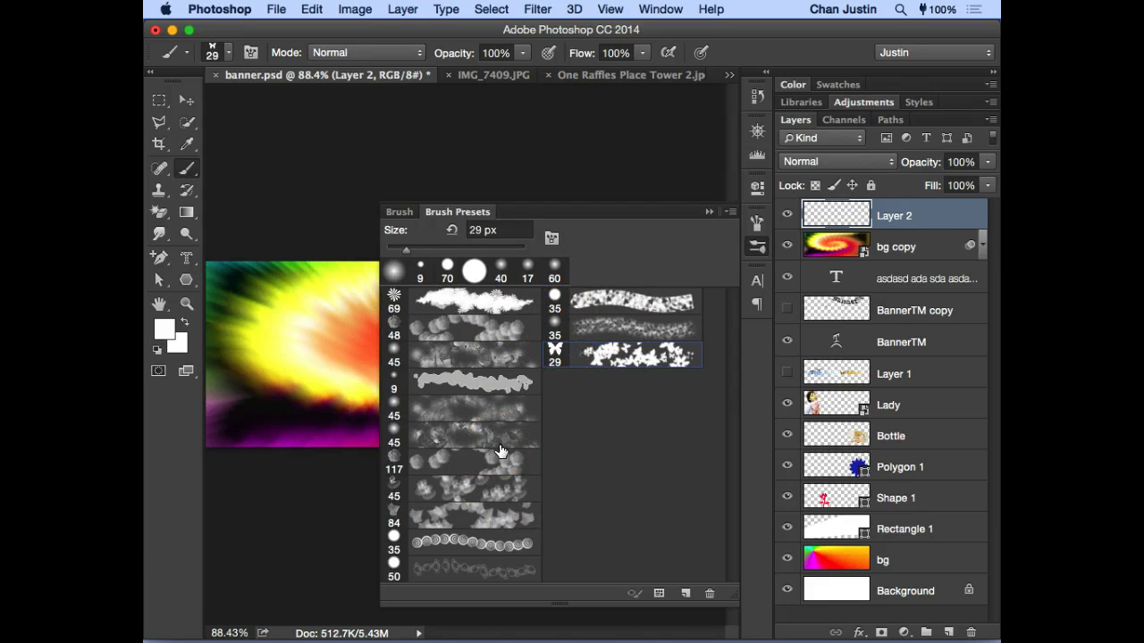
click(501, 450)
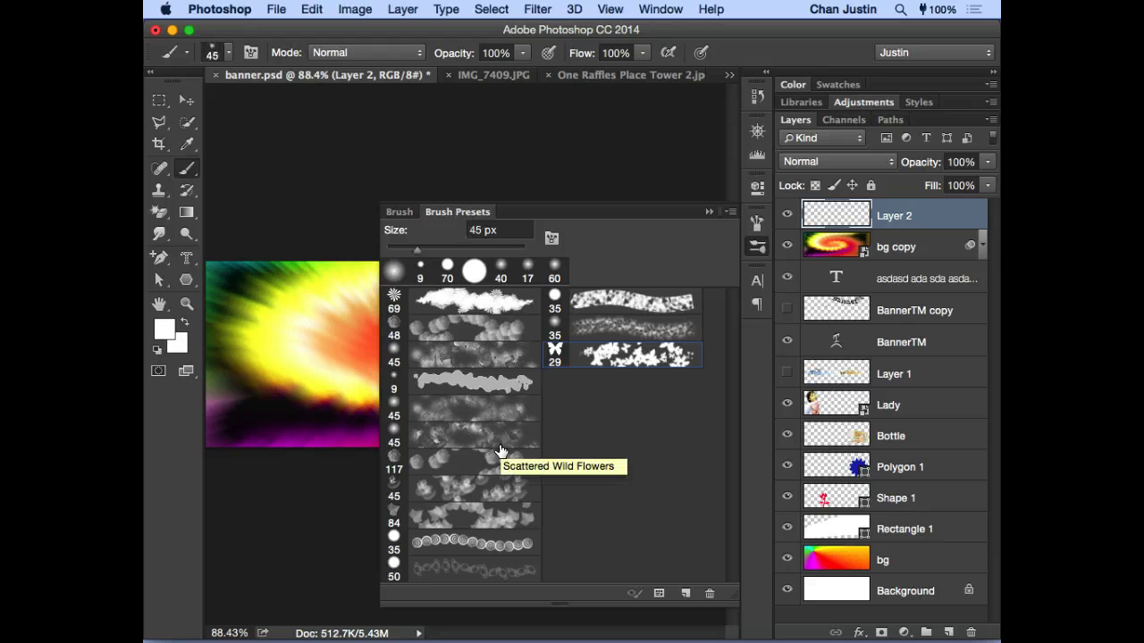
click(627, 353)
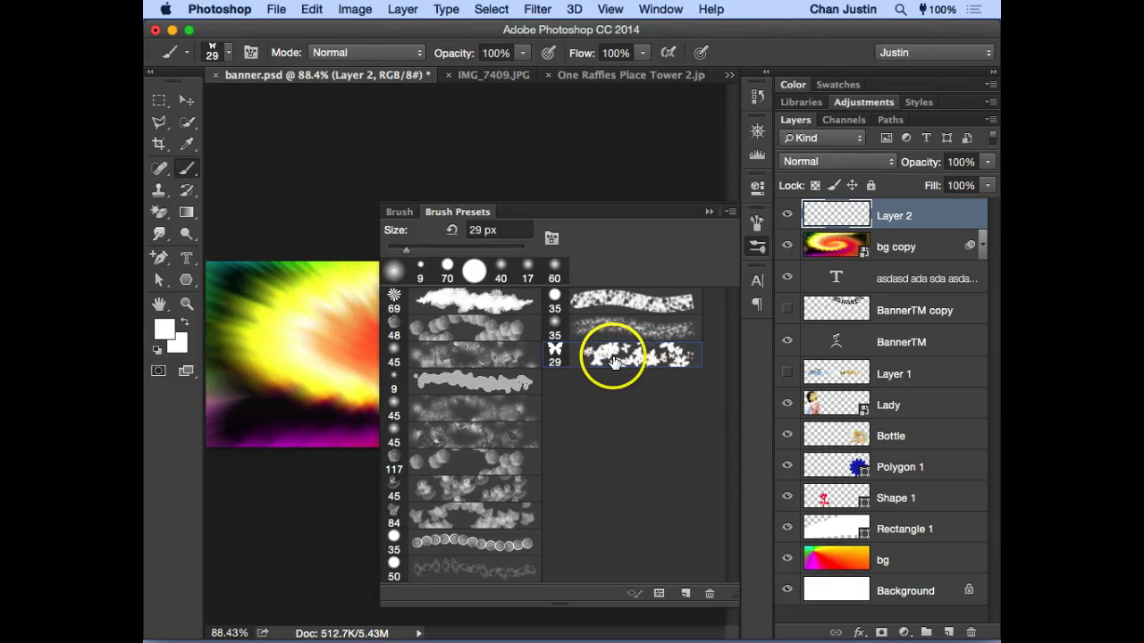
Step: Set the butterfly brush's size jitter to 66% in its Shape Dynamics
click(400, 213)
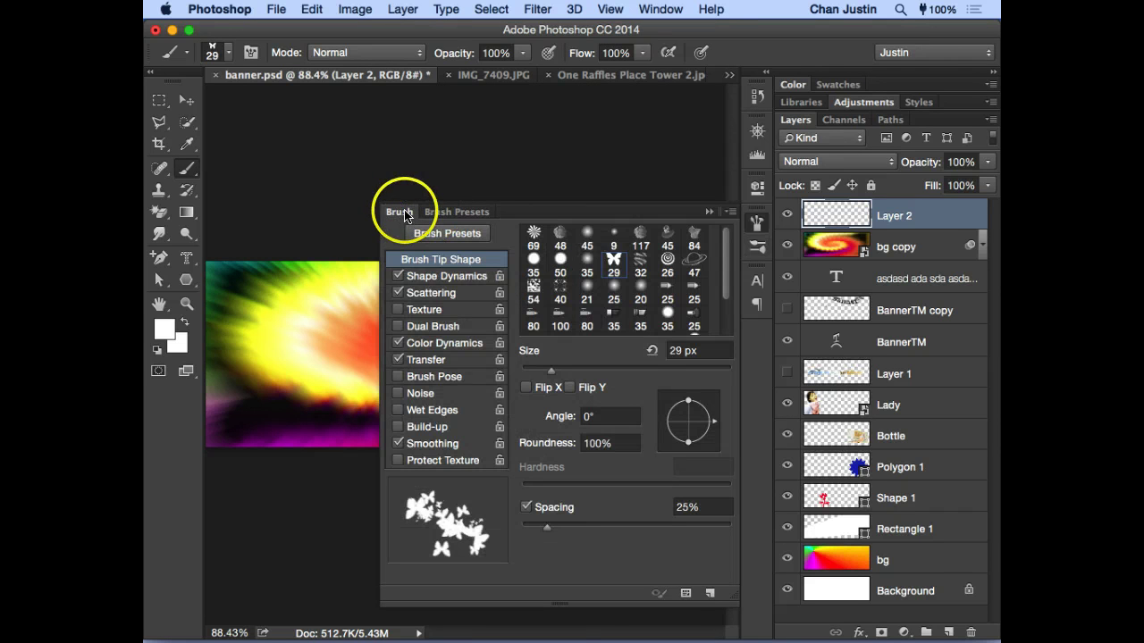
click(459, 279)
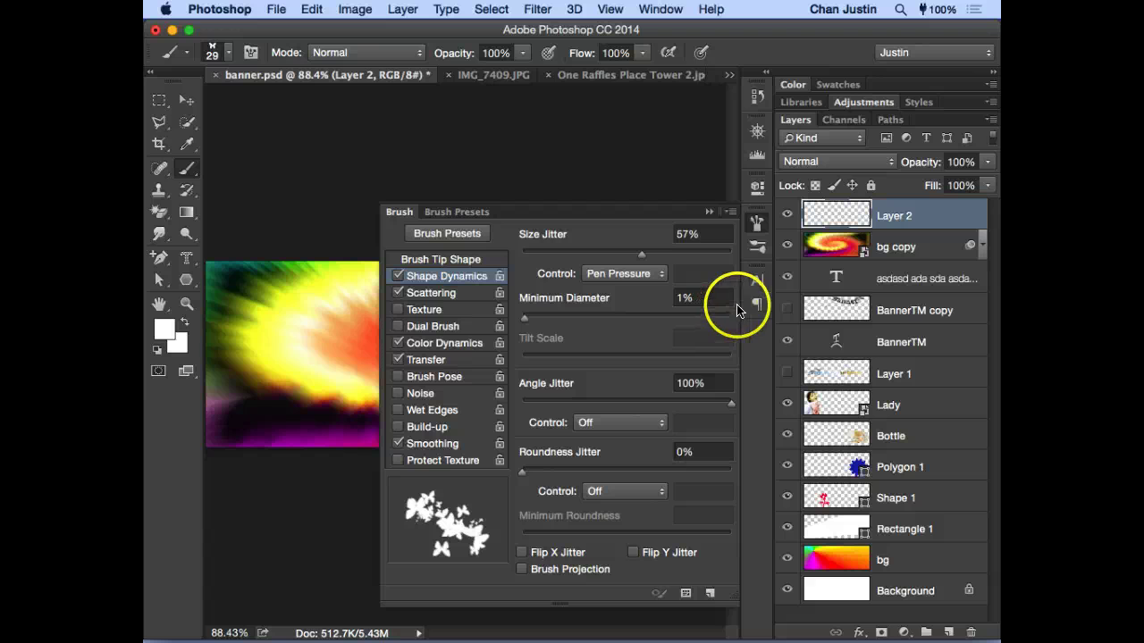
click(640, 257)
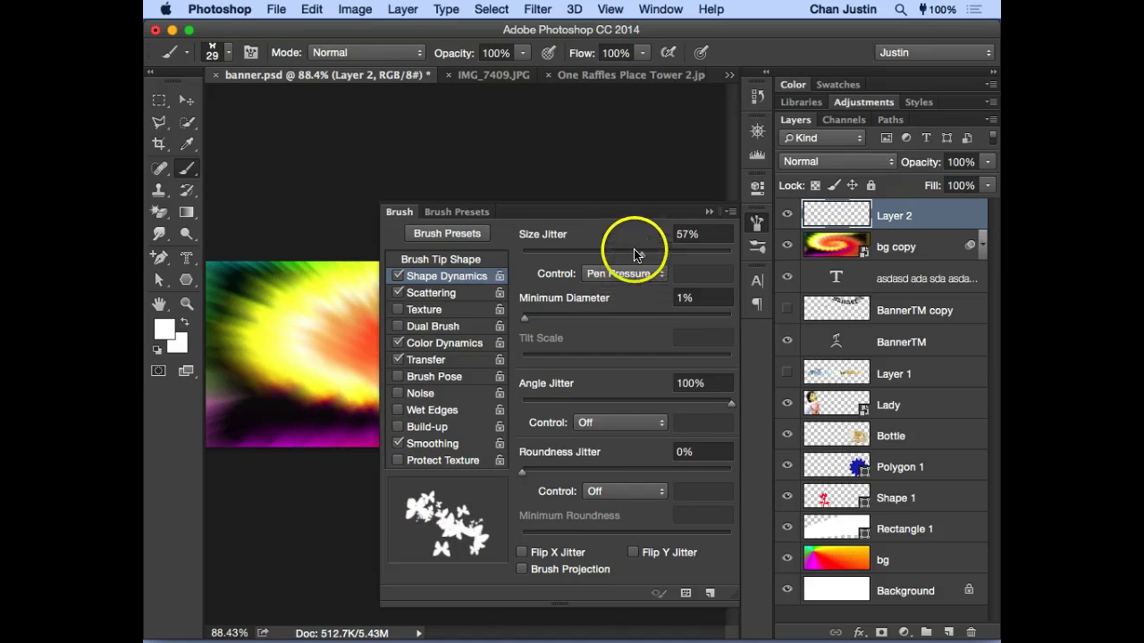
drag(641, 254, 733, 295)
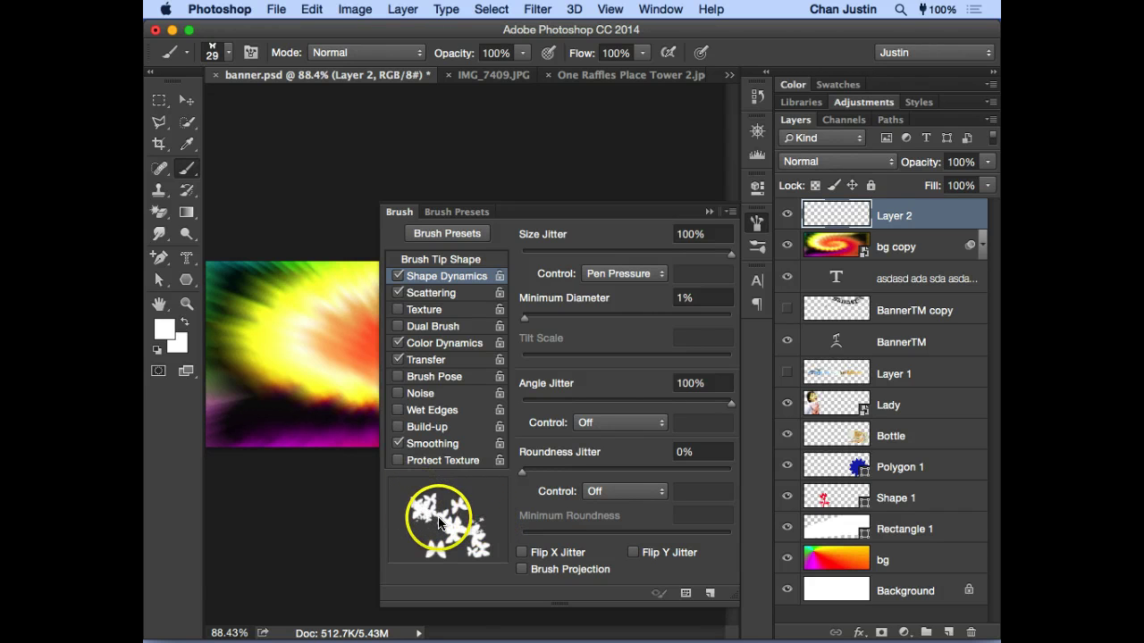
mouse_move(735, 254)
mouse_down()
mouse_move(648, 250)
mouse_move(659, 249)
mouse_up()
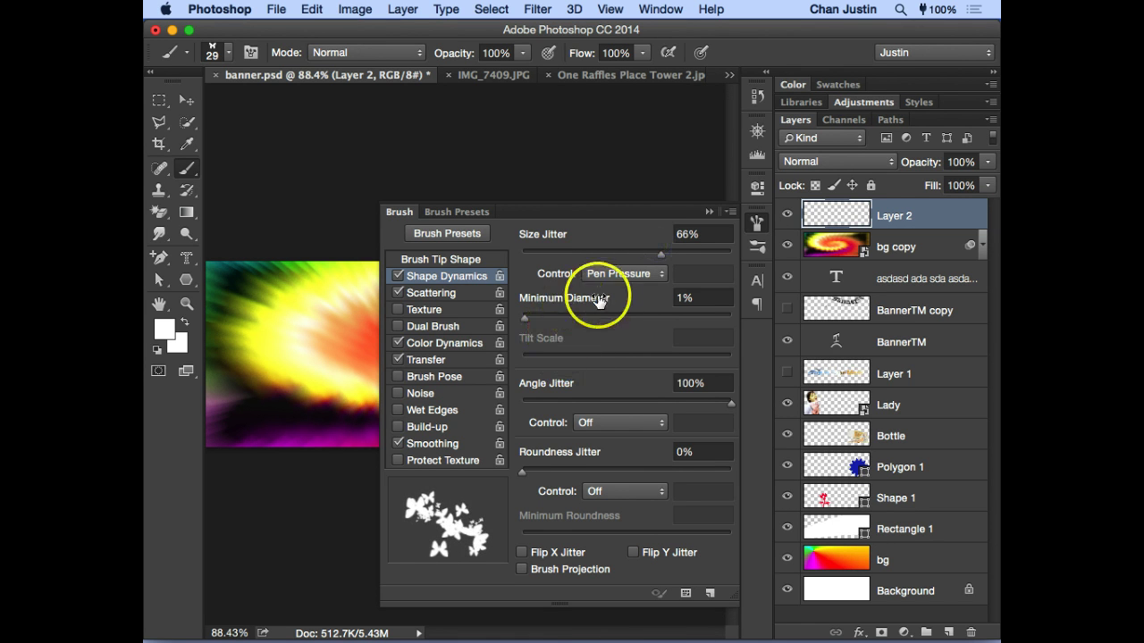
Step: Try Fade as the control for the size jitter, and set it back to Pen Pressure
click(631, 275)
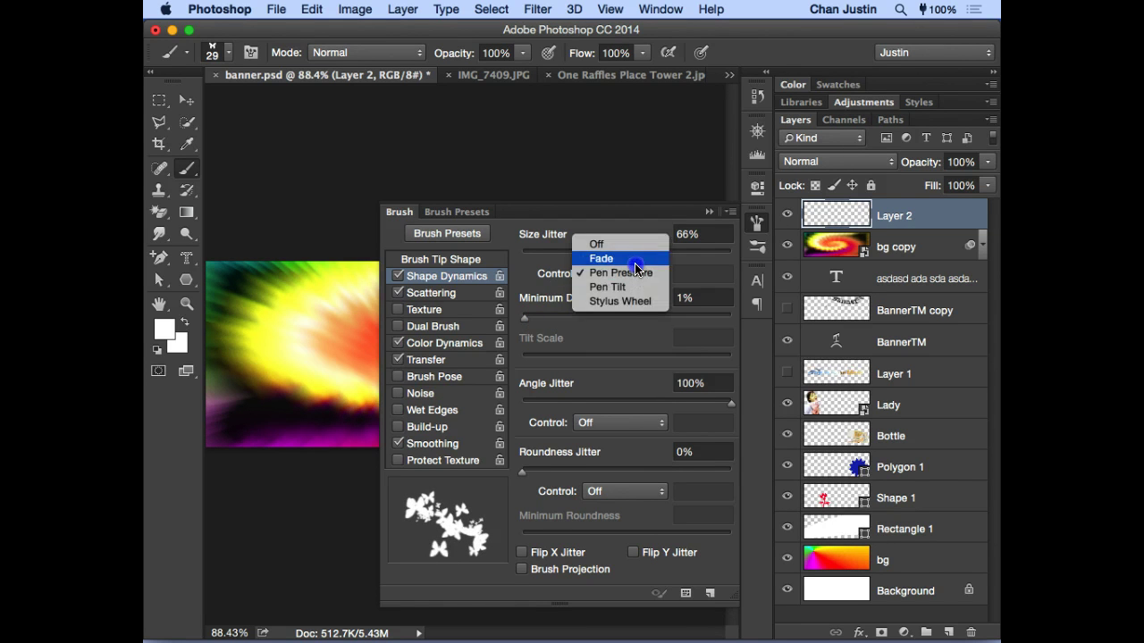
click(525, 405)
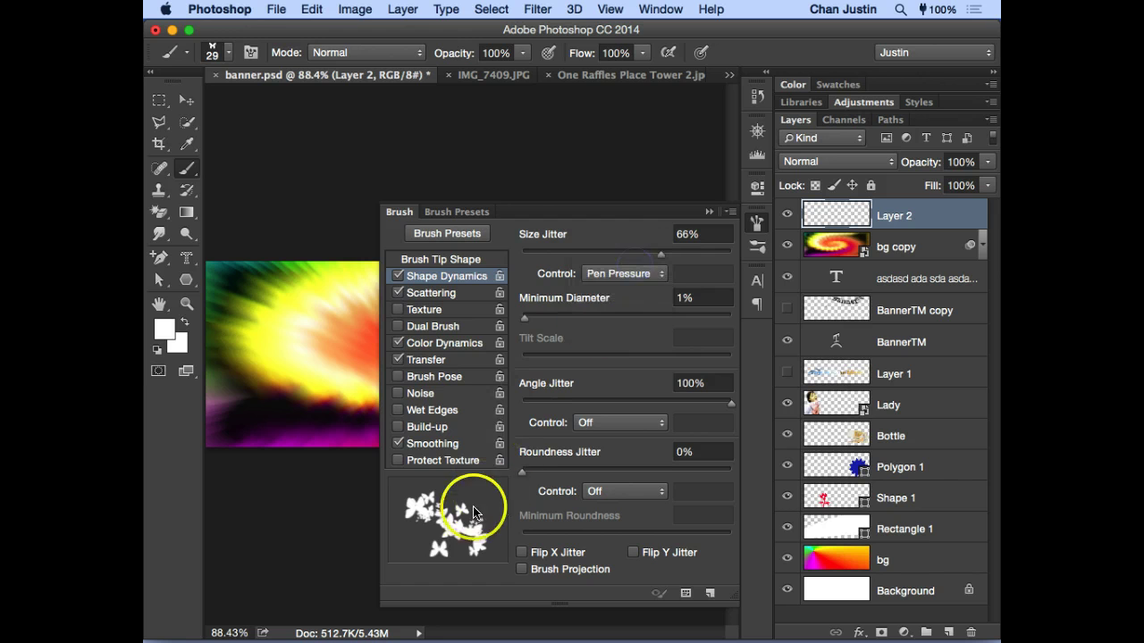
click(631, 273)
click(629, 259)
click(628, 275)
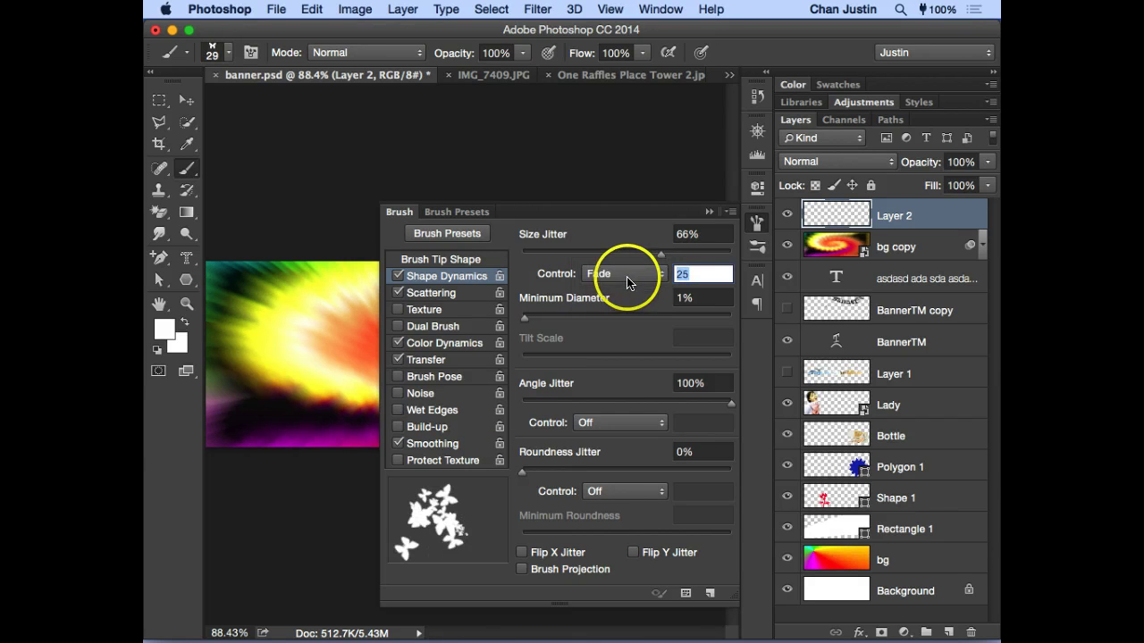
click(629, 287)
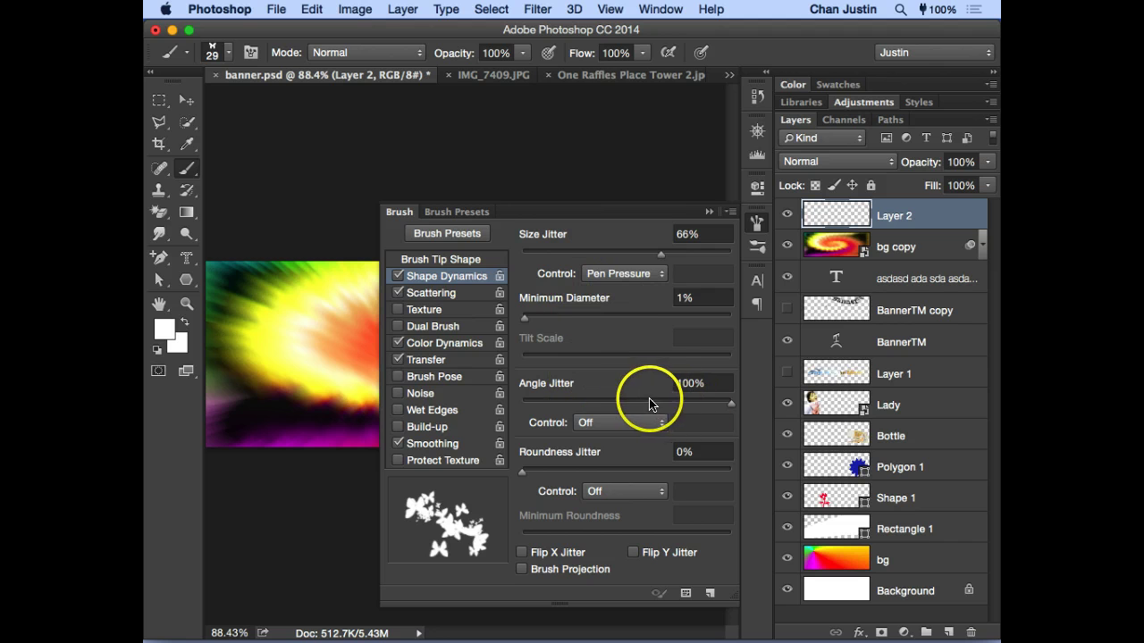
Step: Set the brush's angle jitter to 78%, and try a higher roundness jitter before returning it to 0%
mouse_move(650, 398)
mouse_down()
mouse_move(572, 388)
mouse_move(727, 426)
mouse_move(584, 401)
mouse_move(722, 429)
mouse_move(659, 403)
mouse_move(697, 414)
mouse_move(687, 404)
mouse_up()
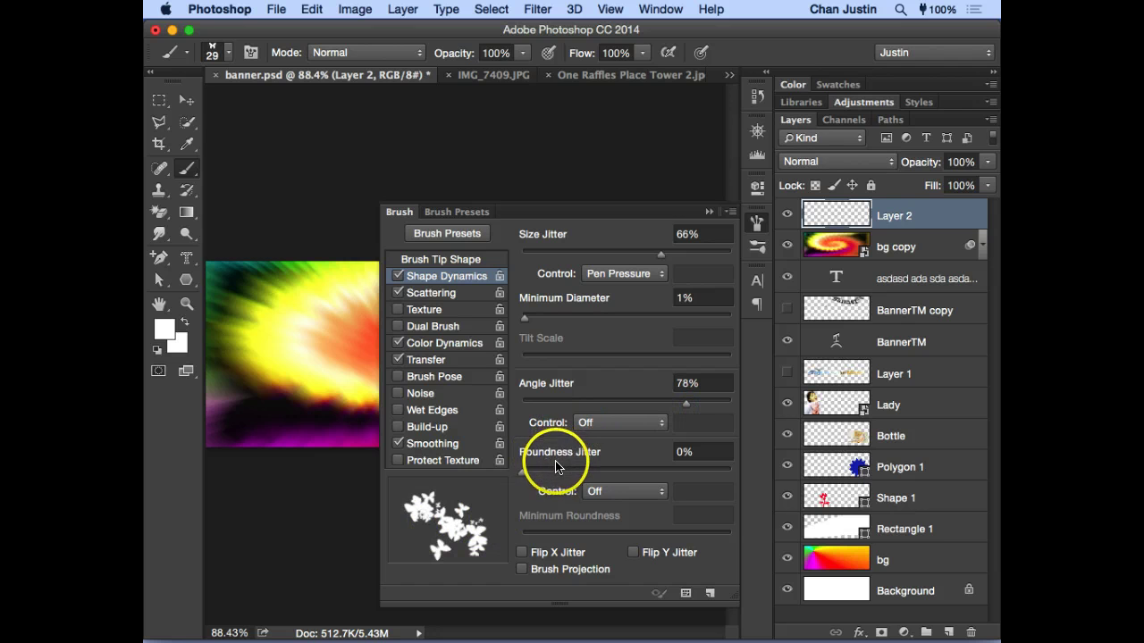
drag(523, 471, 606, 476)
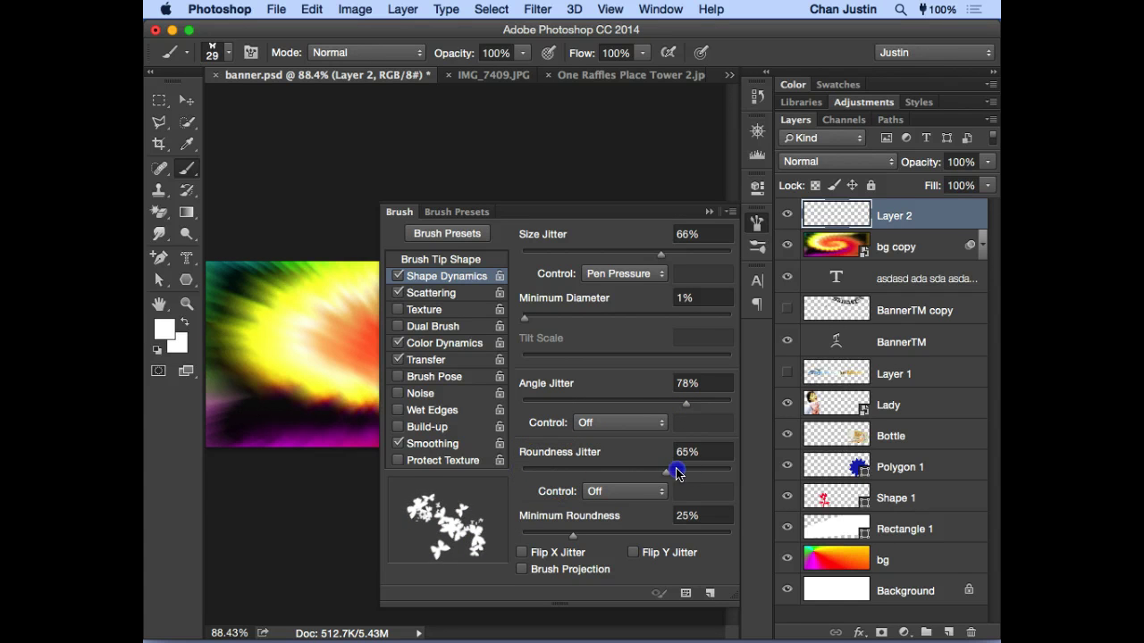
drag(725, 474, 627, 465)
drag(547, 462, 505, 468)
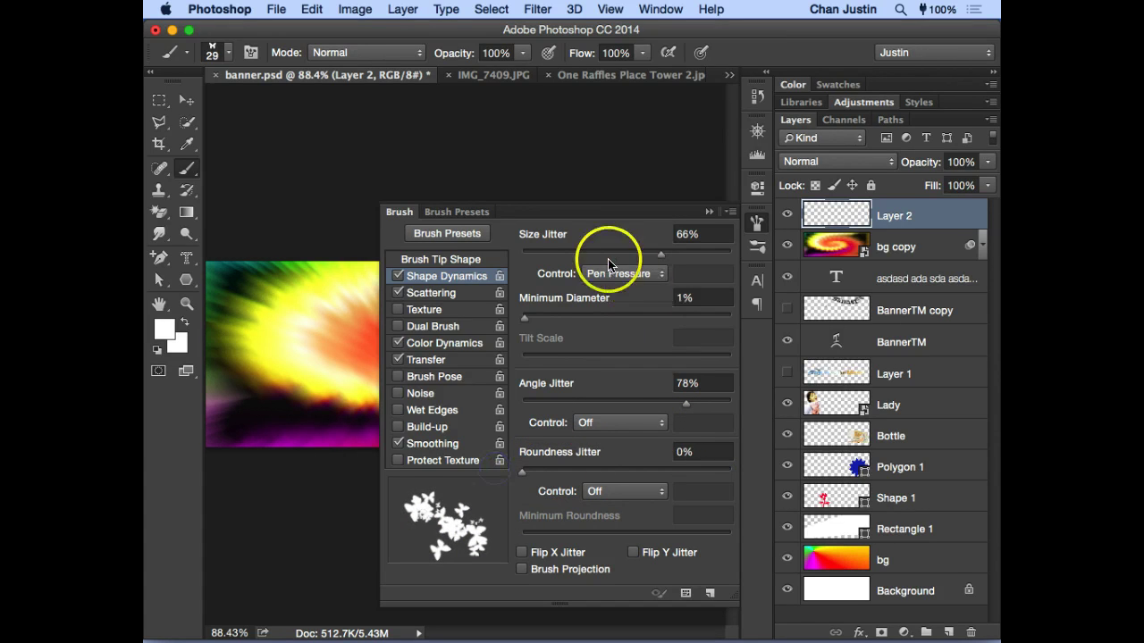
Step: Set the brush's scatter to 636%, and try out the scattering count, leaving it at 1
click(456, 295)
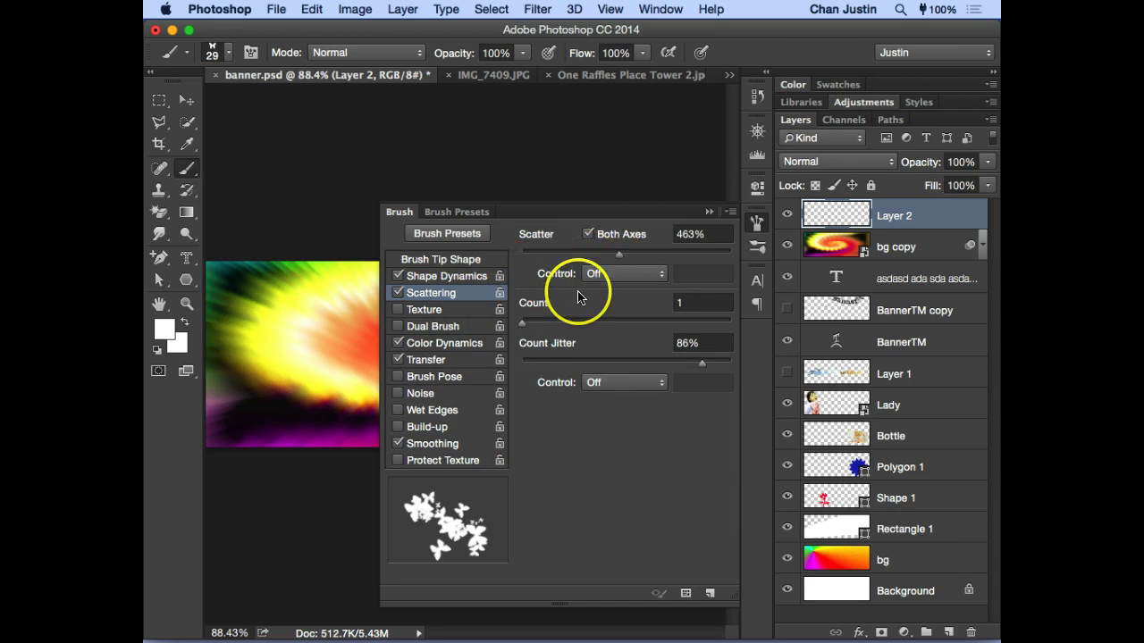
click(617, 254)
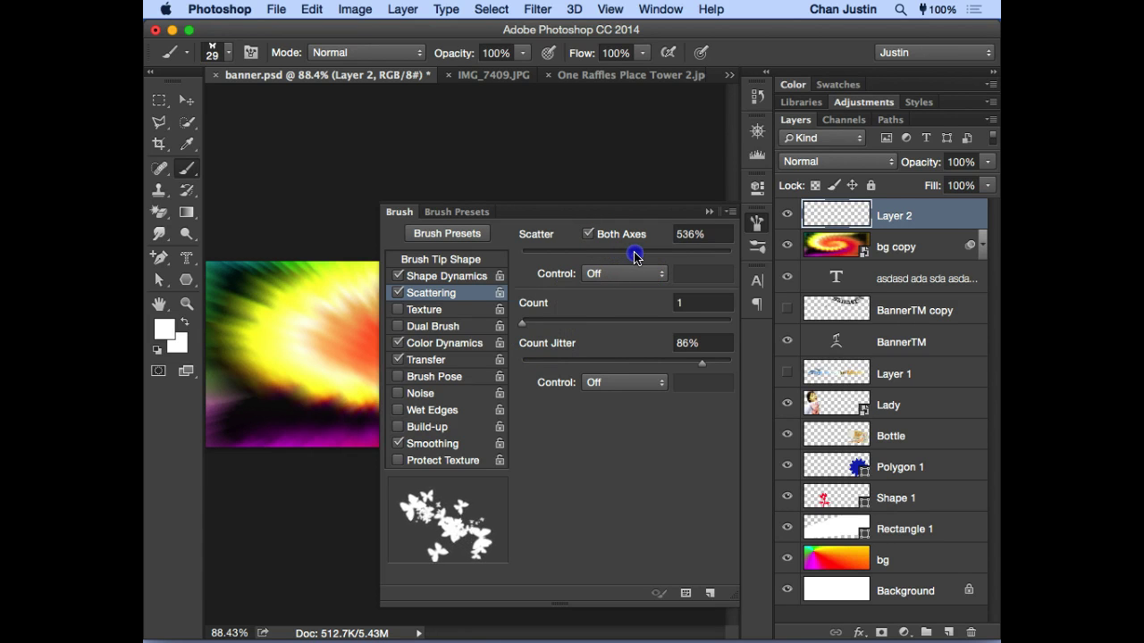
mouse_move(680, 259)
mouse_down()
mouse_move(700, 256)
mouse_move(515, 268)
mouse_move(626, 263)
mouse_move(712, 281)
mouse_move(654, 275)
mouse_up()
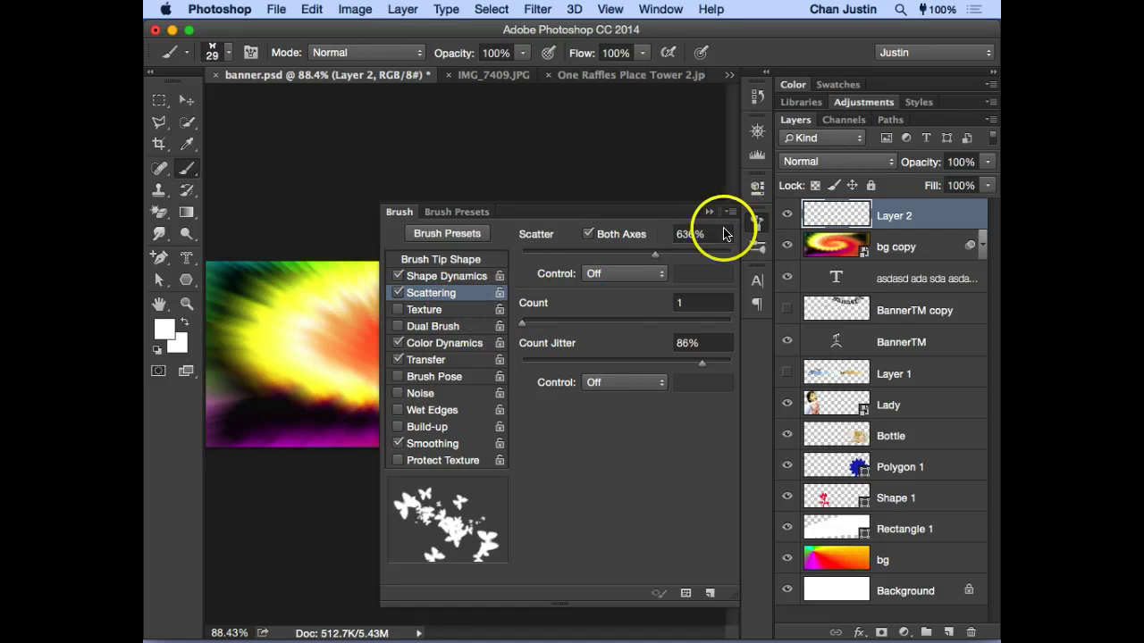
click(525, 327)
mouse_move(525, 327)
mouse_down()
mouse_move(663, 338)
mouse_move(518, 338)
mouse_up()
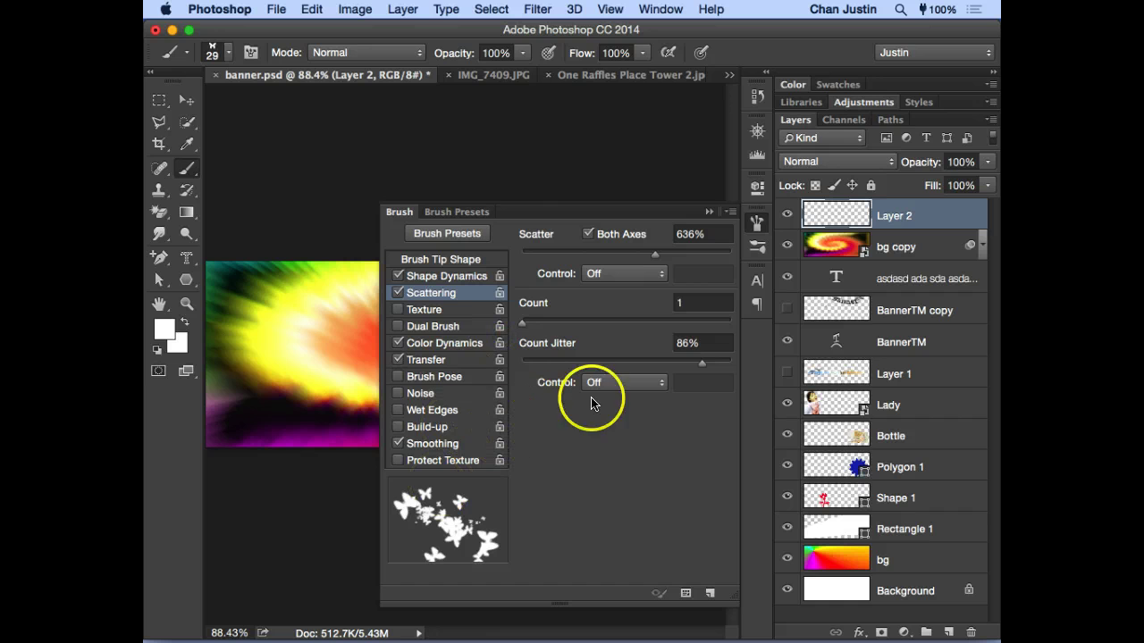
Step: In the brush's Color Dynamics, set hue jitter to 62% and saturation jitter to 72%, and adjust the brightness and foreground/background jitter
click(461, 348)
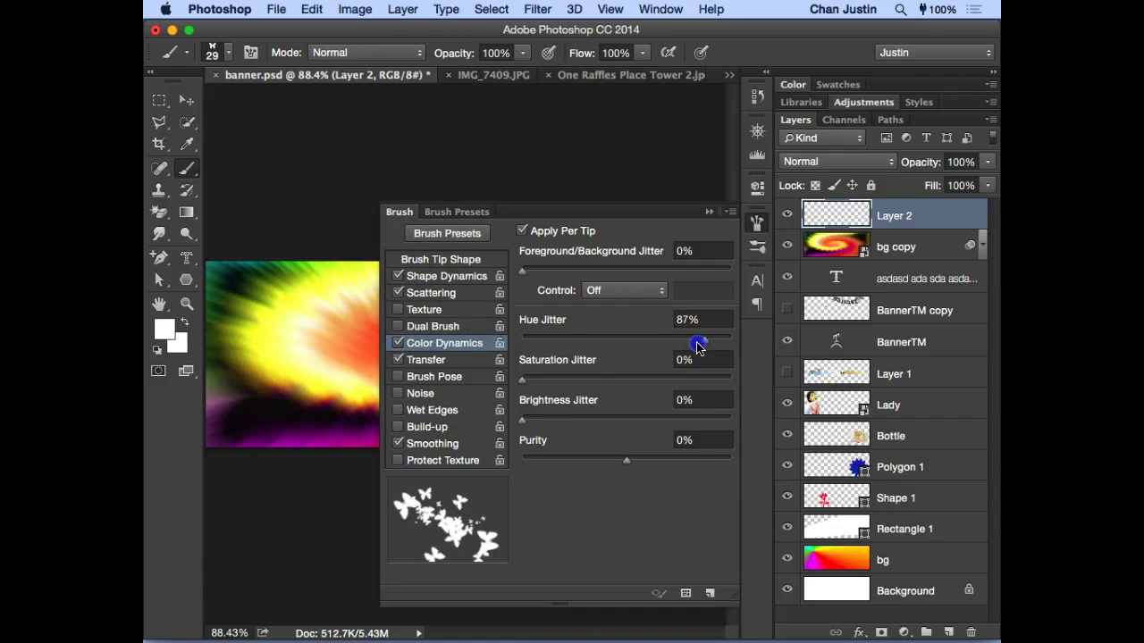
drag(658, 341, 653, 340)
drag(524, 379, 555, 384)
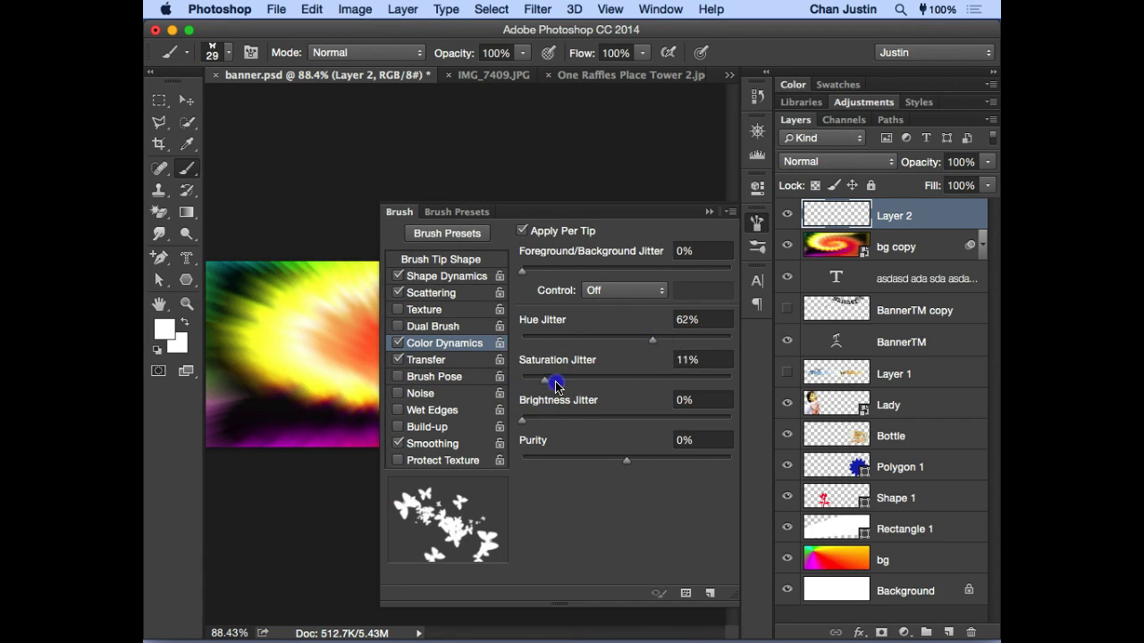
drag(671, 392, 673, 391)
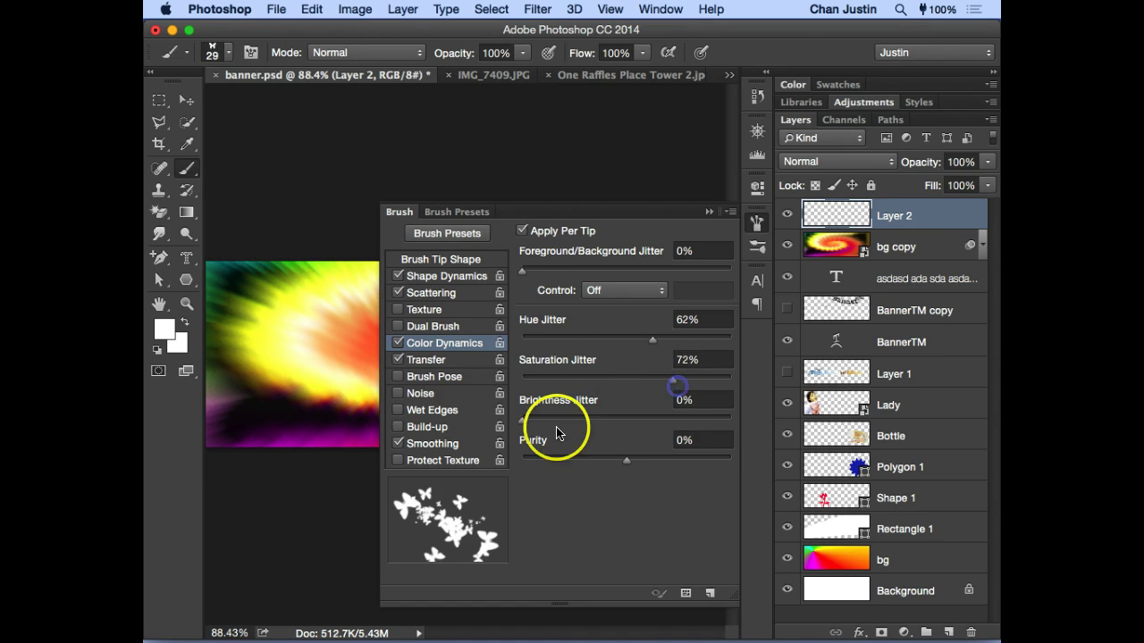
drag(526, 420, 564, 426)
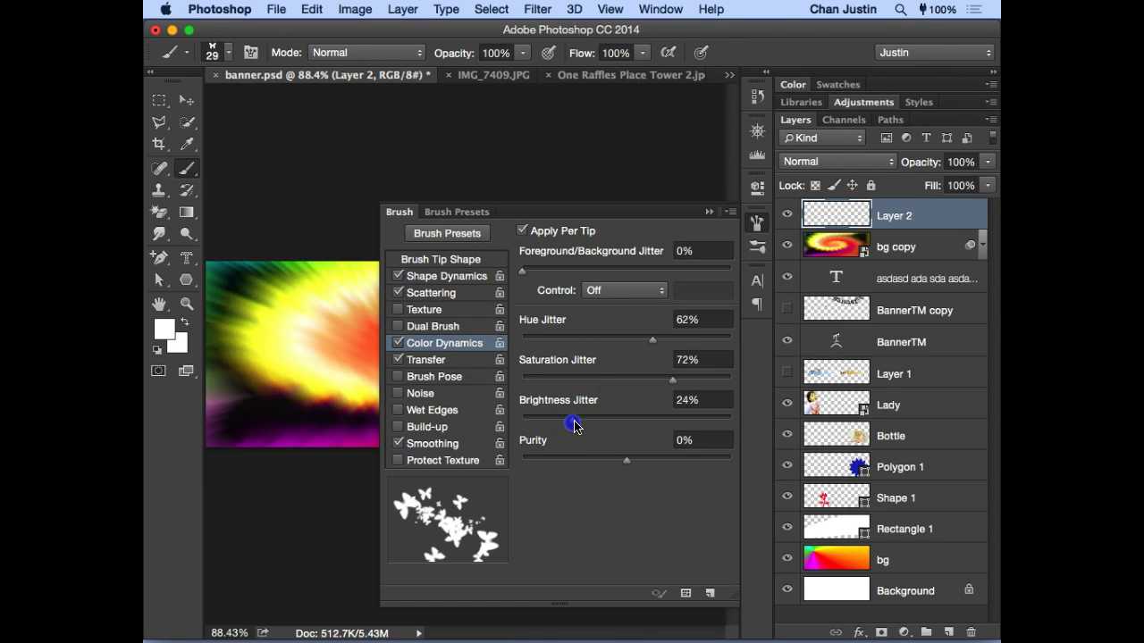
mouse_move(522, 271)
mouse_down()
mouse_move(572, 282)
mouse_move(529, 270)
mouse_up()
Step: In the butterfly brush's Transfer settings, set the opacity jitter to 65% and the flow jitter to 54%
click(473, 362)
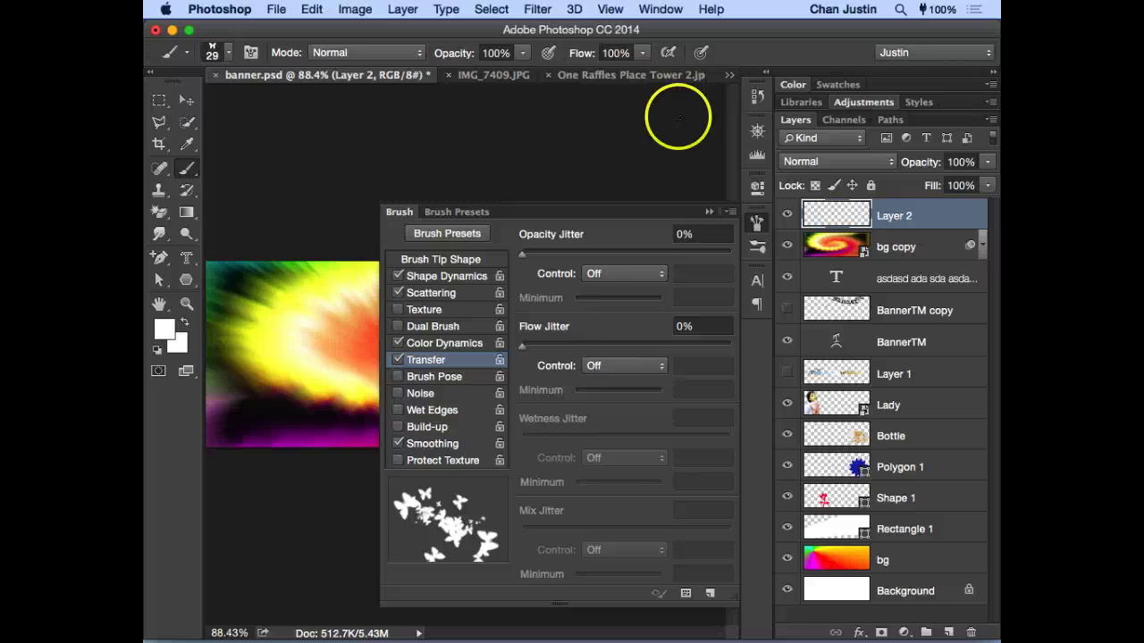
drag(563, 252, 573, 258)
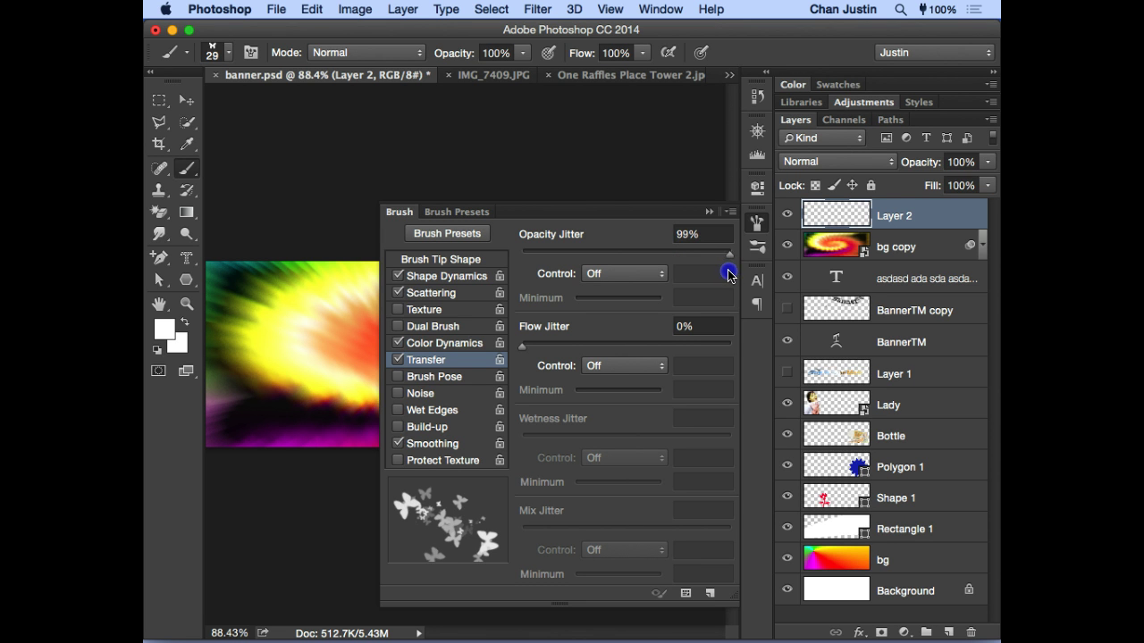
drag(721, 276, 659, 268)
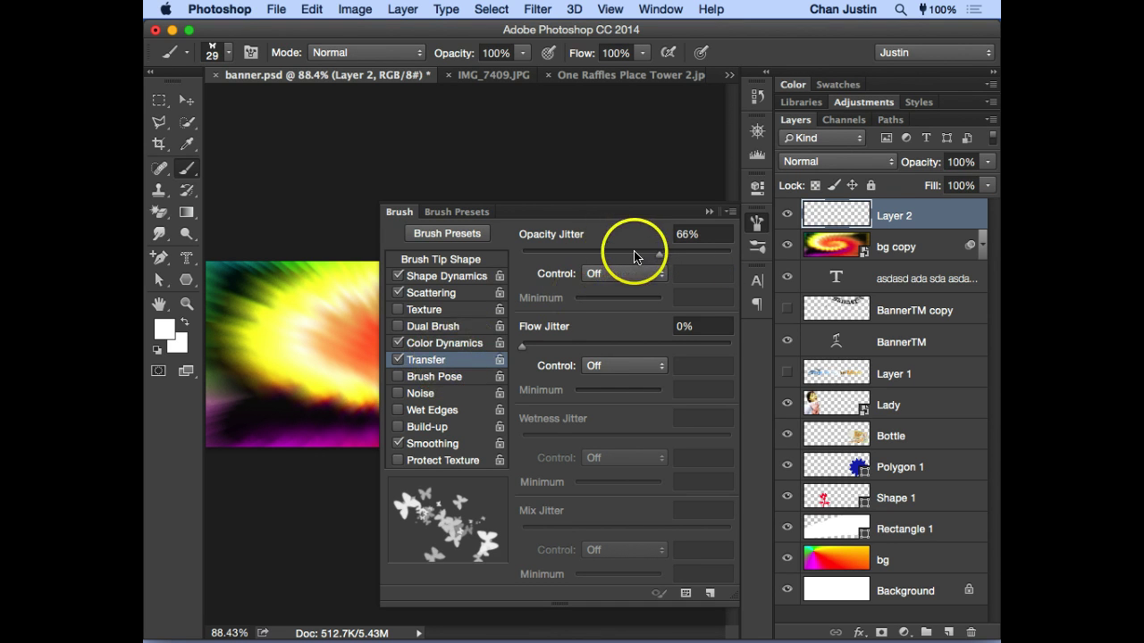
drag(634, 251, 625, 256)
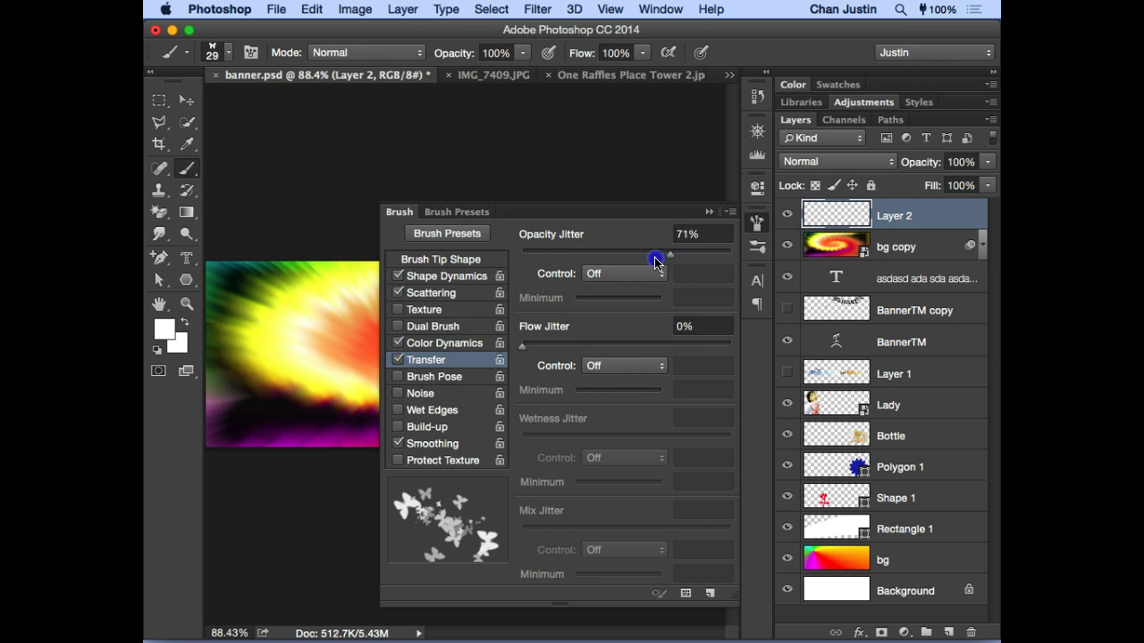
drag(657, 260, 659, 257)
drag(550, 343, 671, 346)
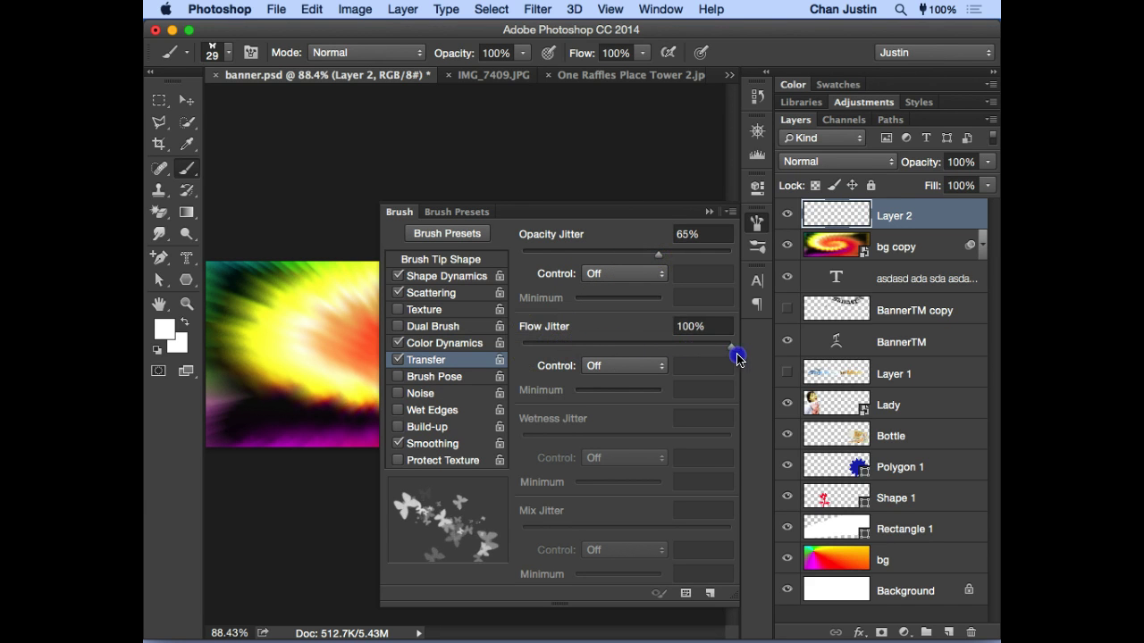
drag(738, 357, 705, 349)
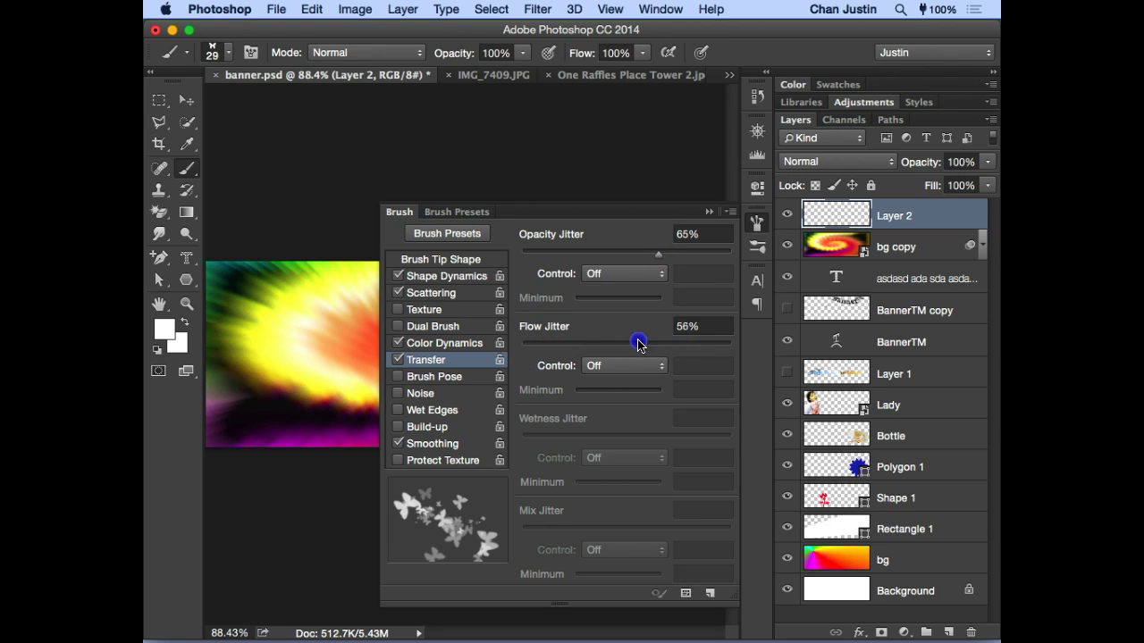
drag(633, 345, 634, 345)
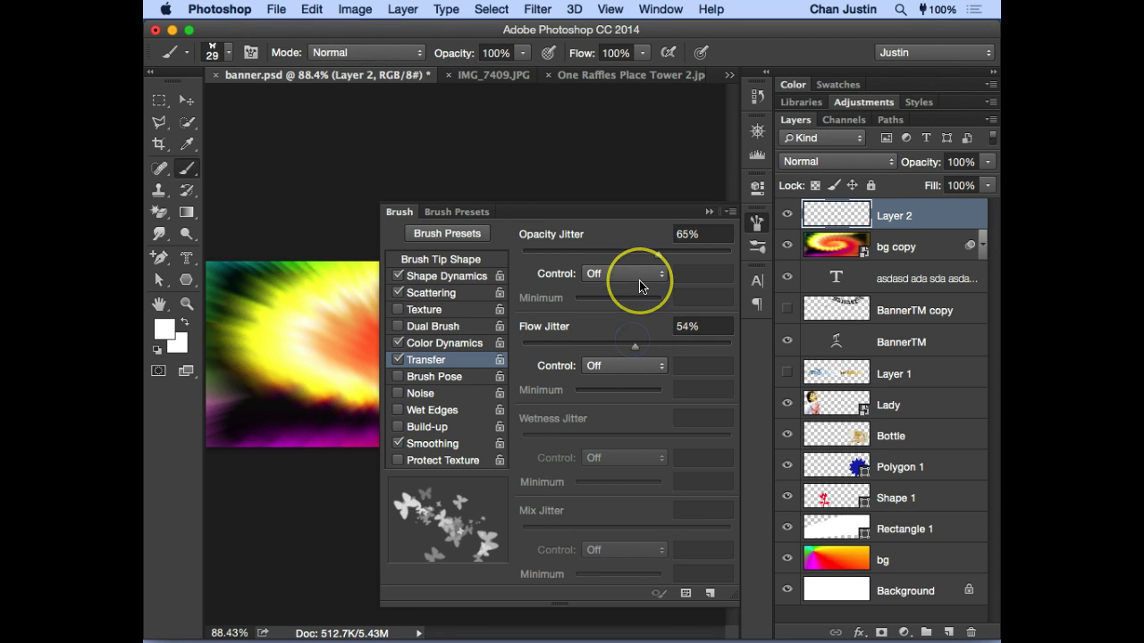
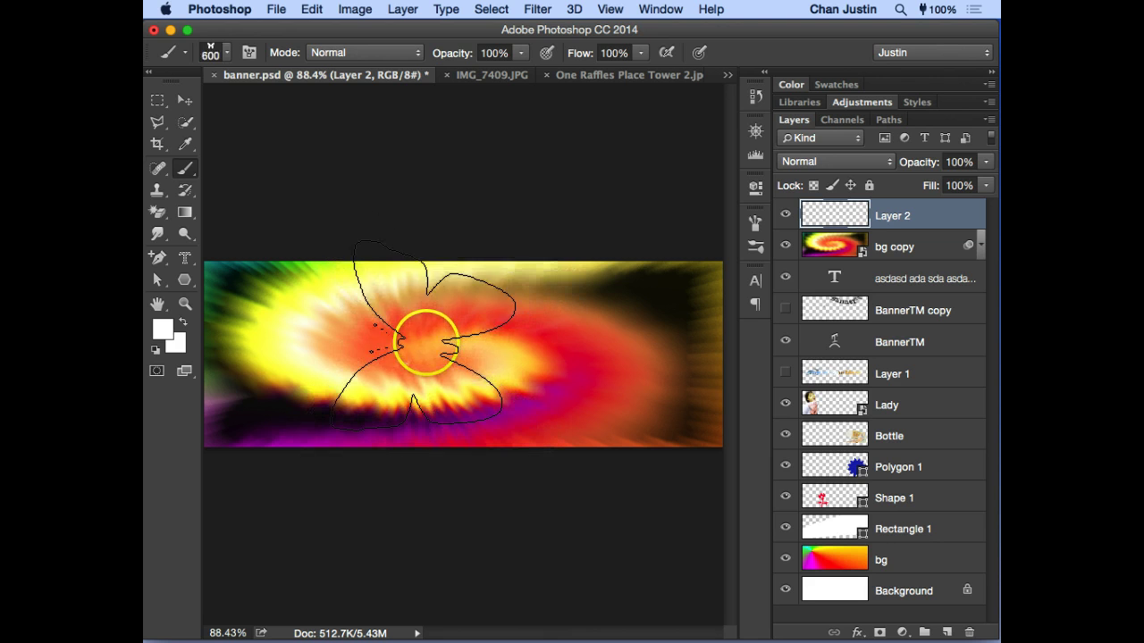
Step: Reduce the butterfly brush to 70 px and paint scattered white butterflies across the middle and right of the banner on Layer 2
key(bracketleft)
key(bracketleft)
key(bracketleft)
key(bracketleft)
key(bracketleft)
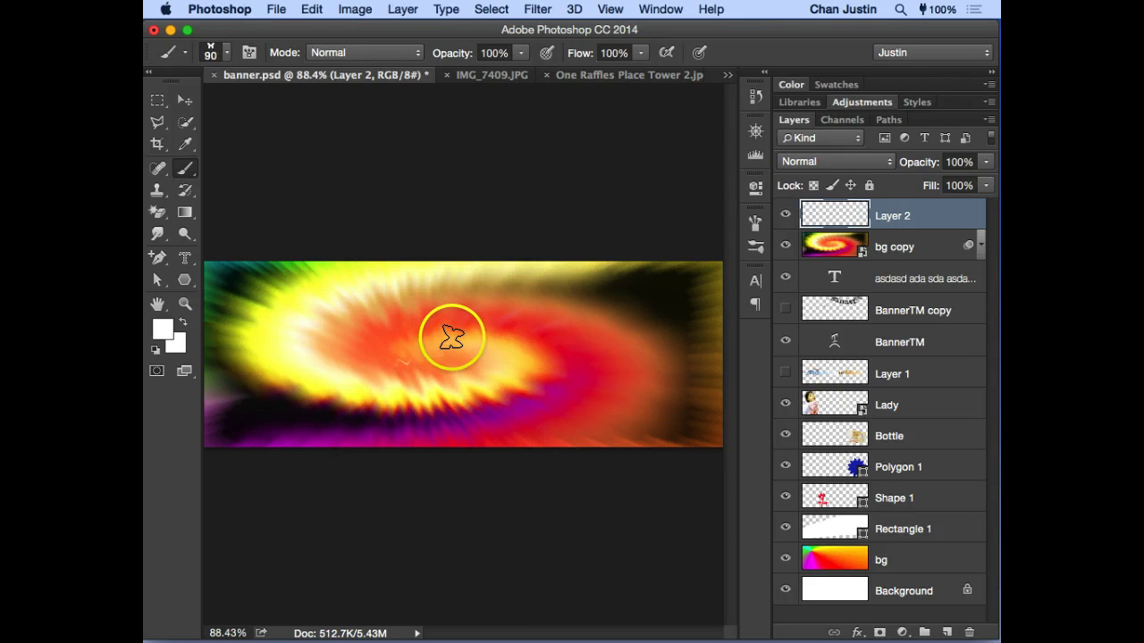
key(bracketright)
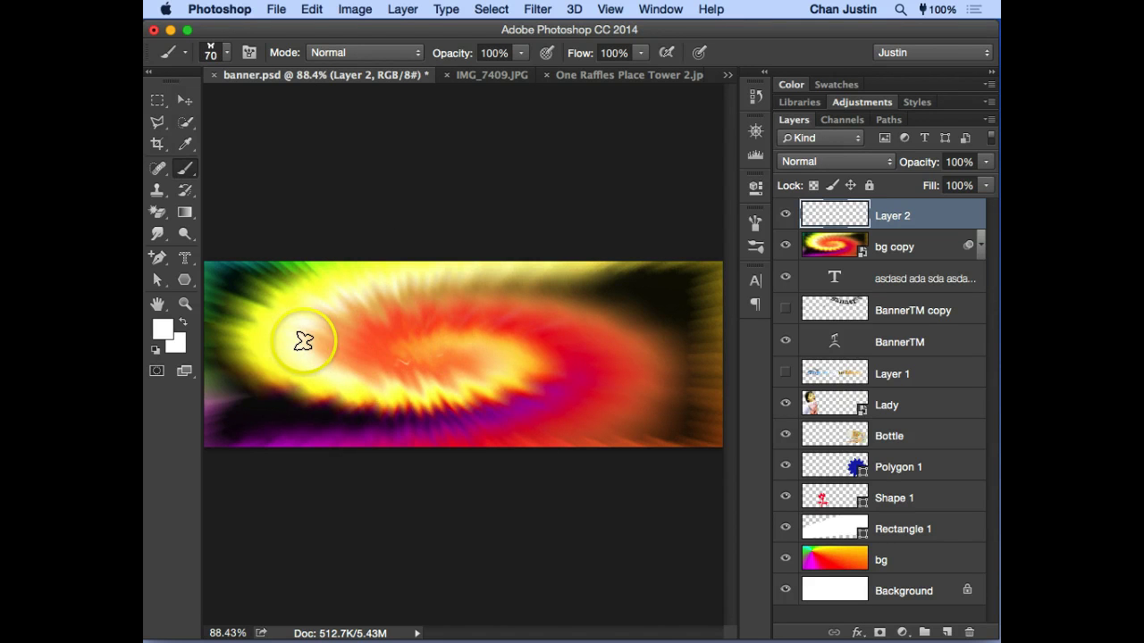
mouse_move(408, 348)
mouse_down()
mouse_move(442, 322)
mouse_move(543, 378)
mouse_move(625, 362)
mouse_move(688, 271)
mouse_move(666, 246)
mouse_up()
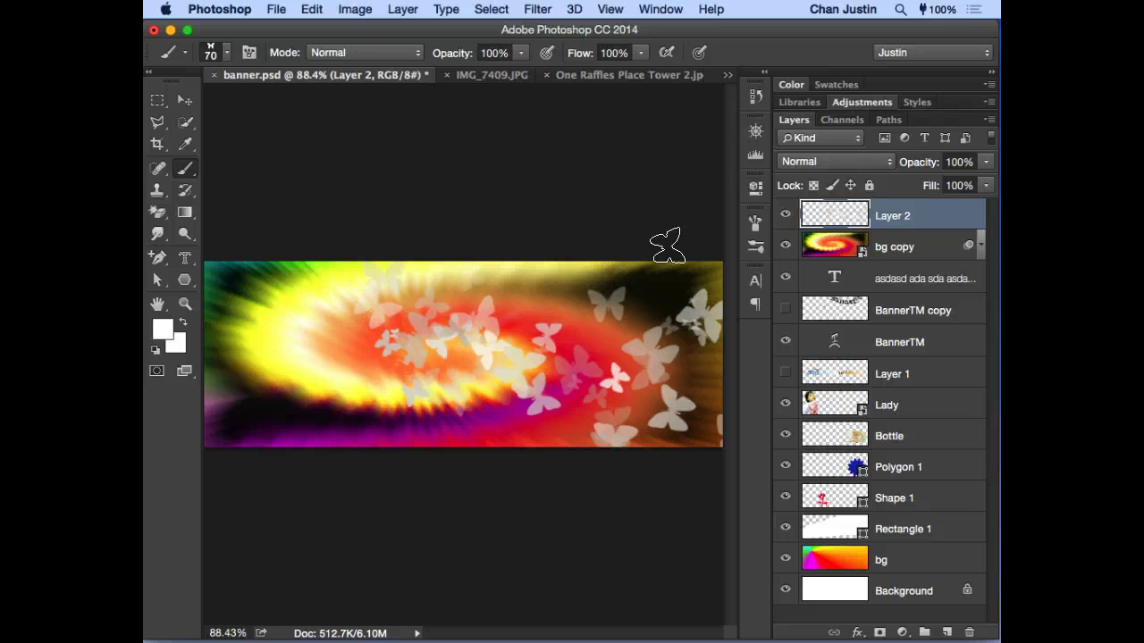
Step: Set the foreground color to yellow-green d2ff00 and paint color-varied butterflies across the banner on Layer 2
click(164, 329)
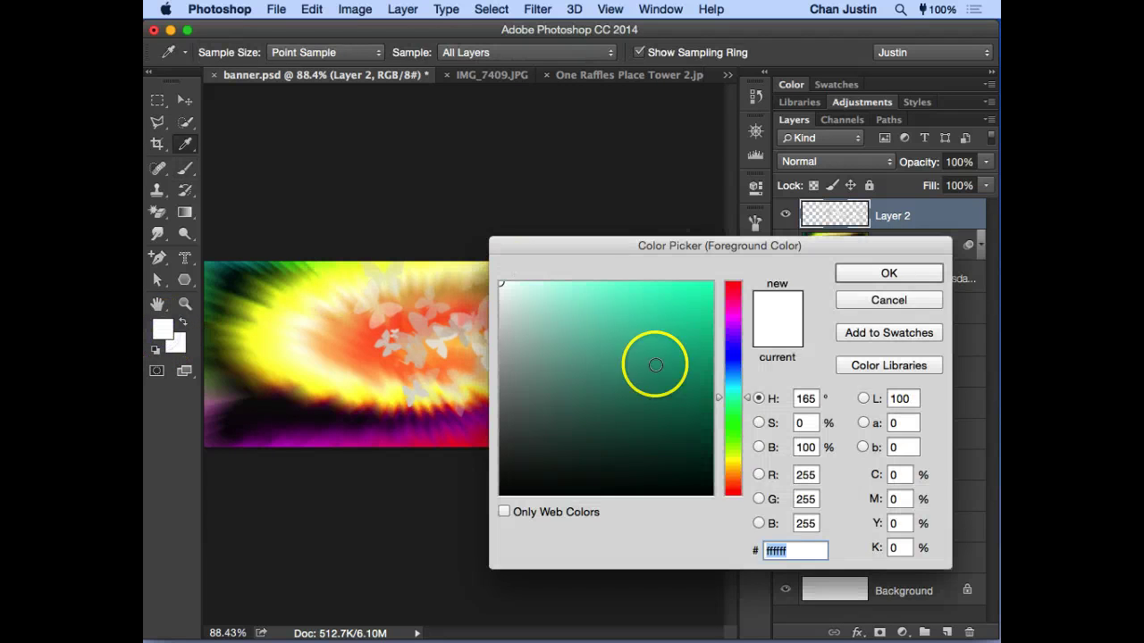
click(733, 453)
drag(672, 324, 729, 275)
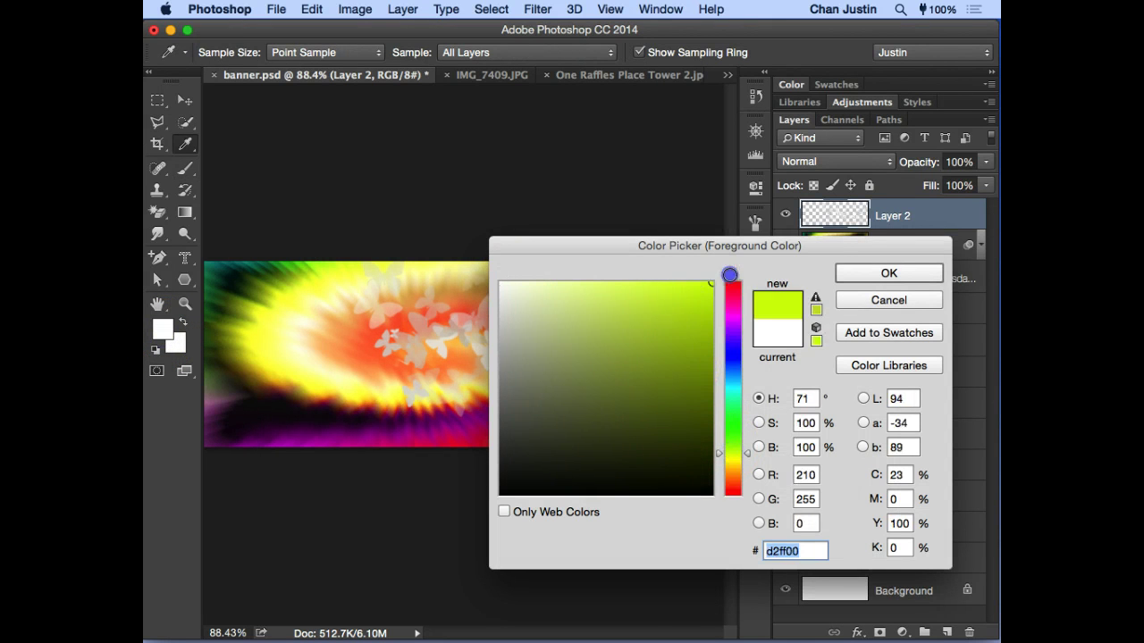
click(867, 275)
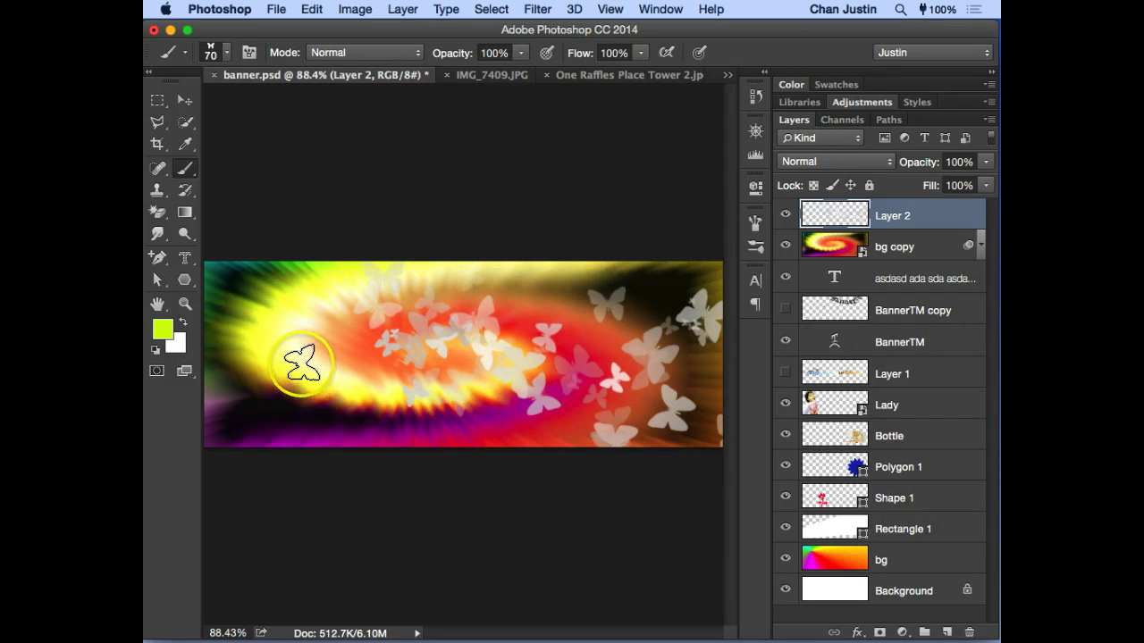
mouse_move(295, 357)
mouse_down()
mouse_move(301, 345)
mouse_move(296, 365)
mouse_move(316, 358)
mouse_move(378, 371)
mouse_move(447, 349)
mouse_move(518, 350)
mouse_move(585, 384)
mouse_move(664, 346)
mouse_move(712, 284)
mouse_up()
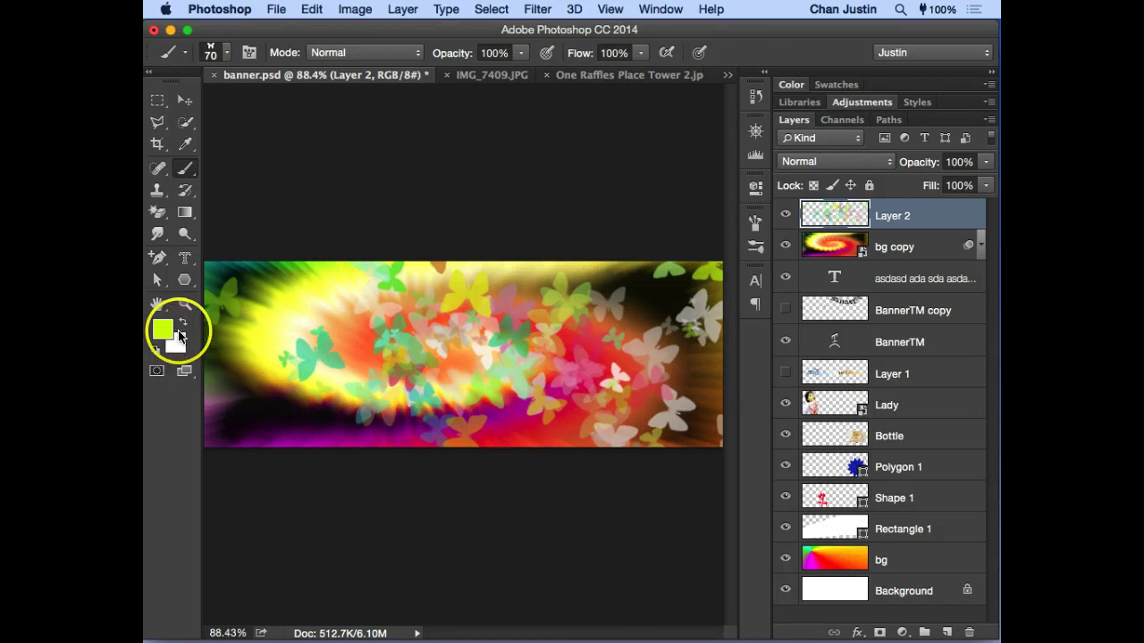
Step: Review the brush's Color Dynamics jitter settings, and close the brush settings
click(753, 225)
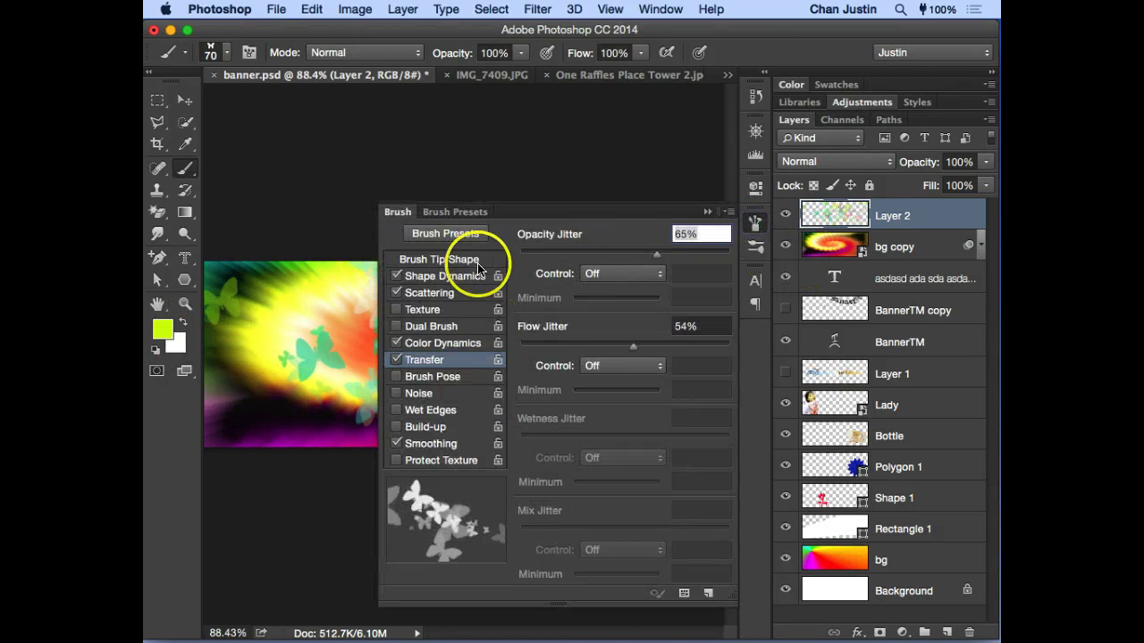
click(455, 349)
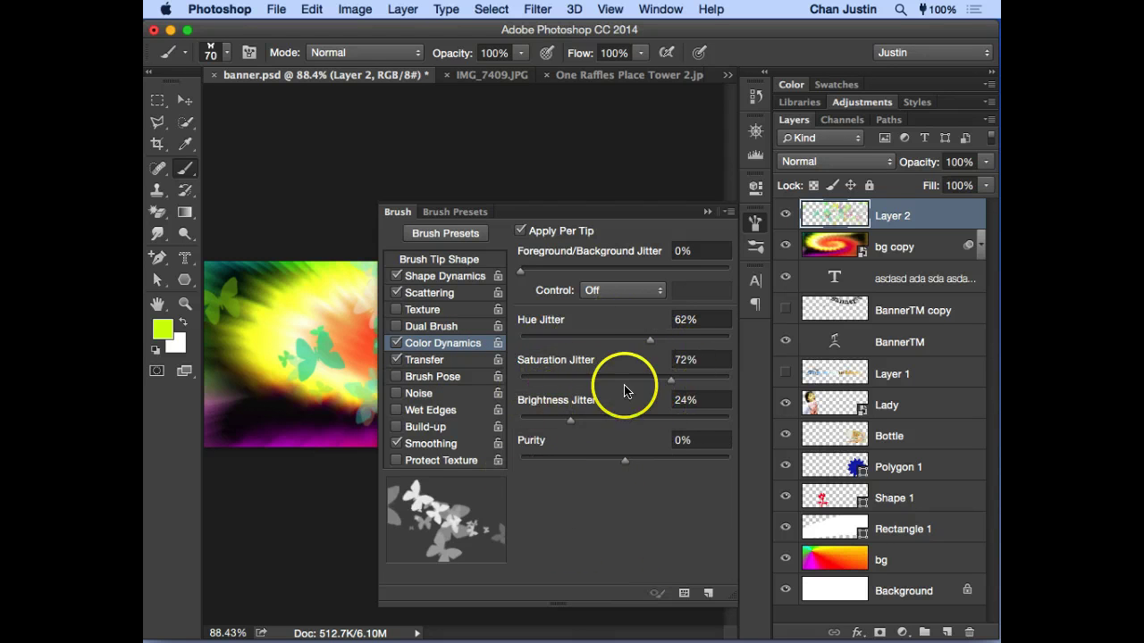
click(754, 229)
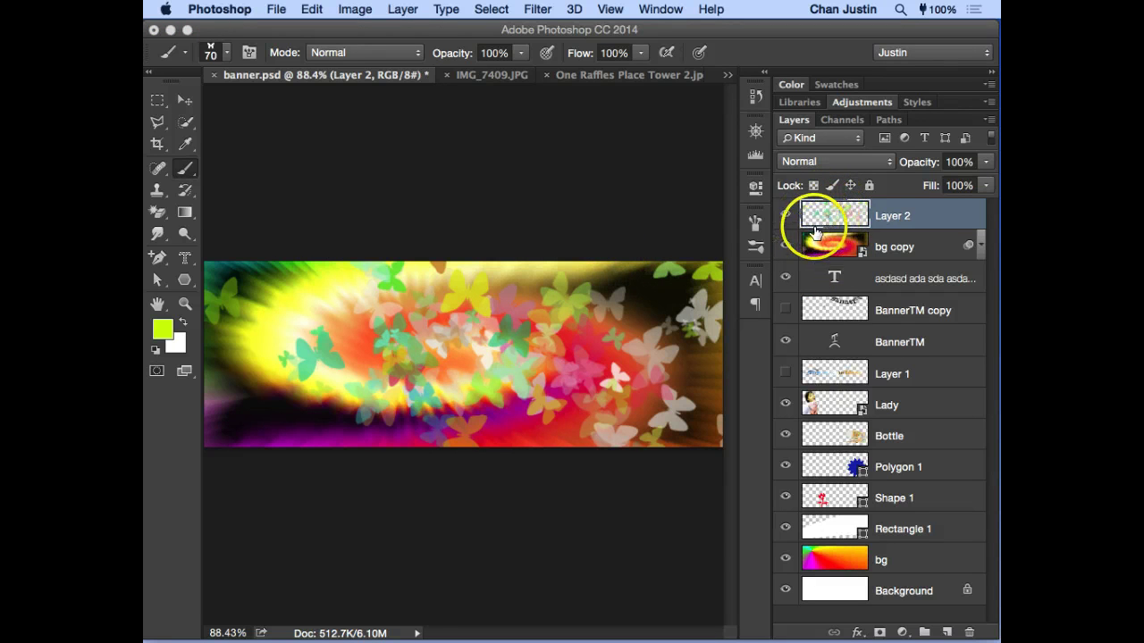
Step: Switch to the Move tool, make Layer 2 the active layer again after selecting bg copy, and save the banner document
click(184, 100)
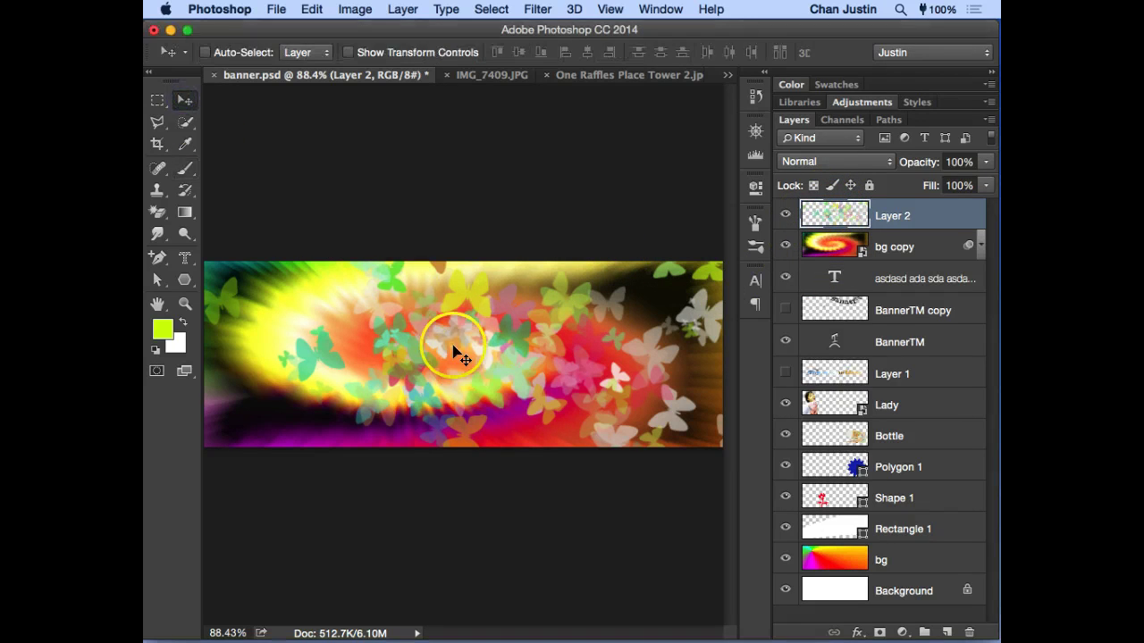
drag(454, 347, 514, 282)
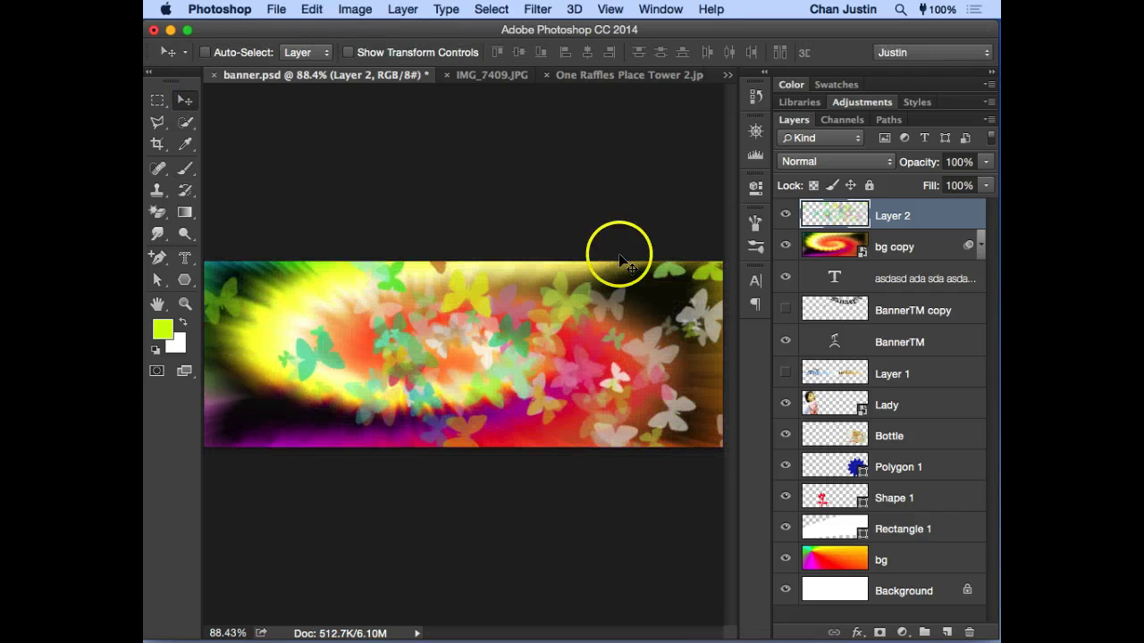
click(880, 251)
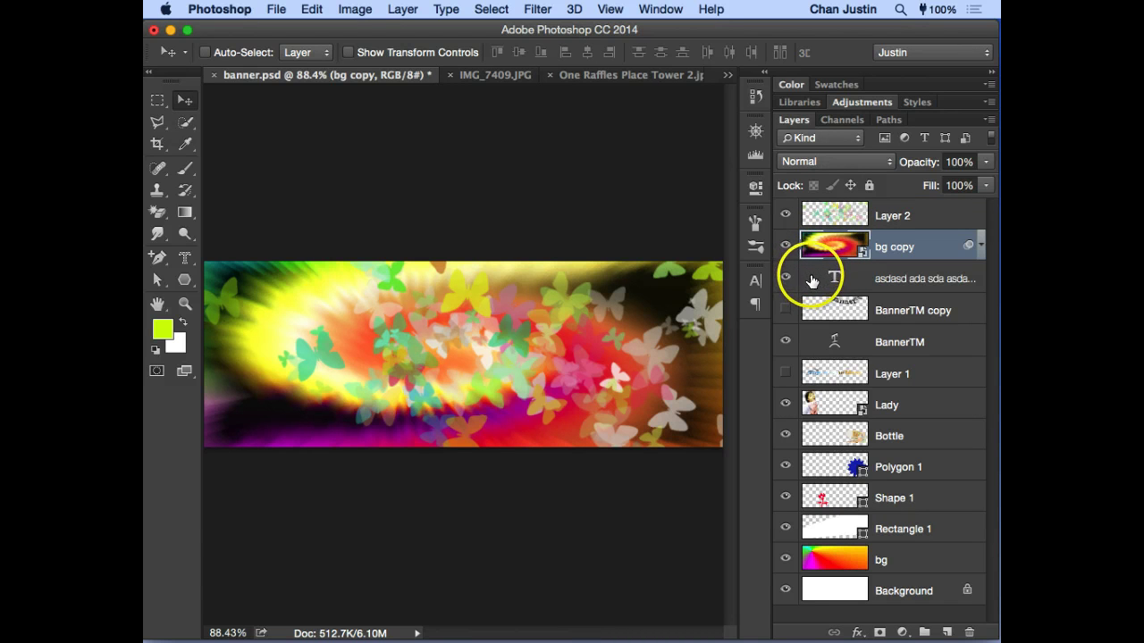
click(835, 219)
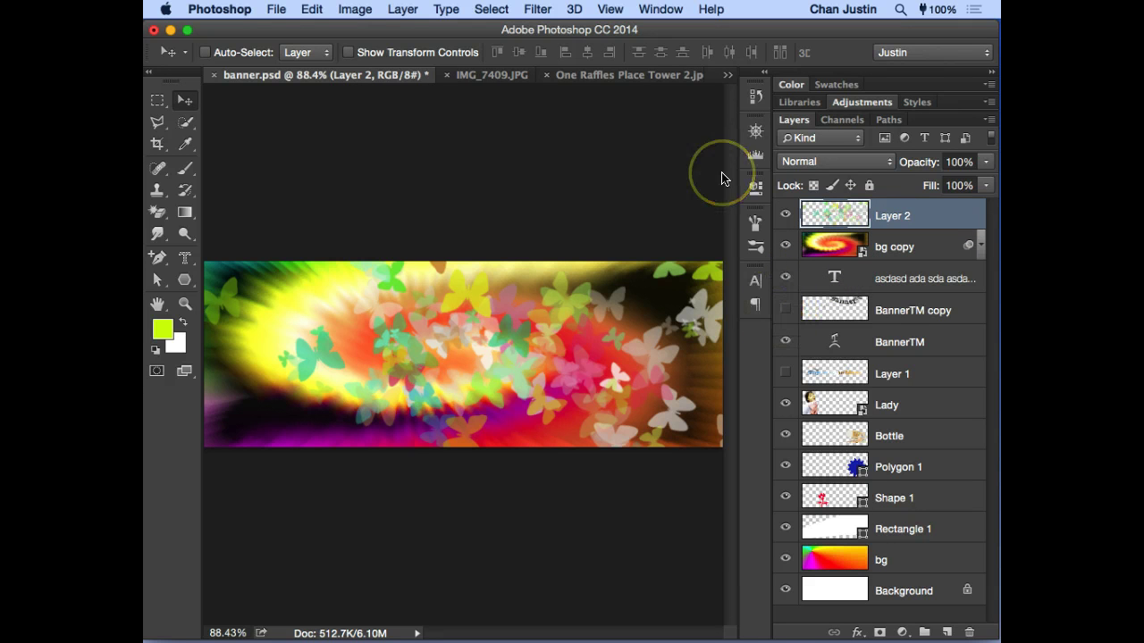
key(super+s)
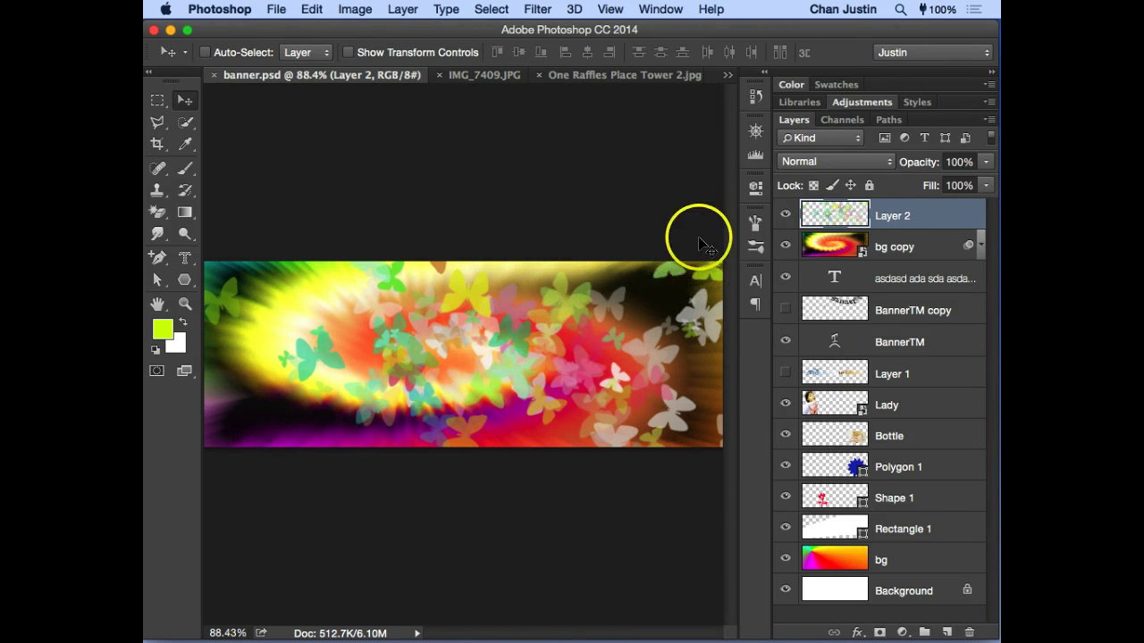
Step: With the Brush tool active, save the customized butterfly brush as a new preset under the author's first name, capturing its size
click(755, 222)
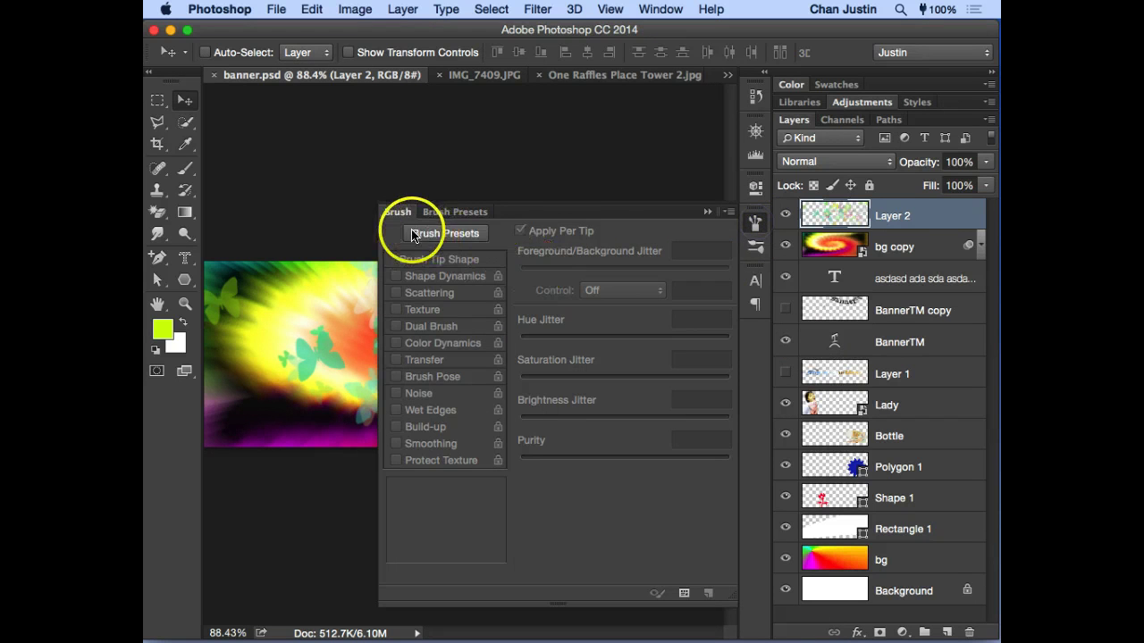
click(185, 170)
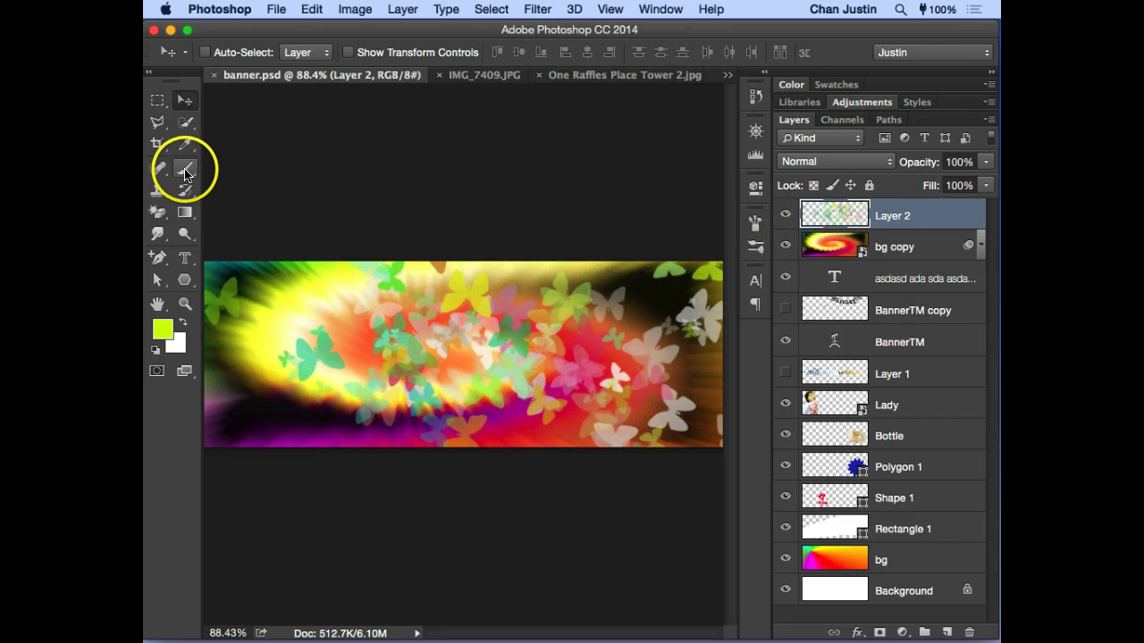
click(183, 174)
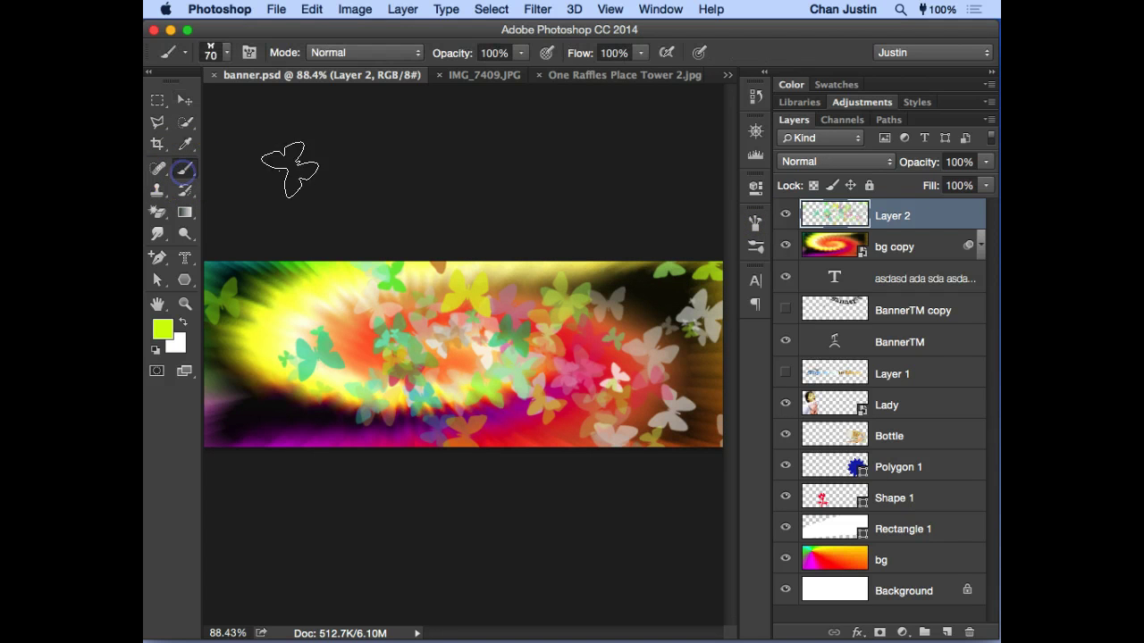
click(756, 227)
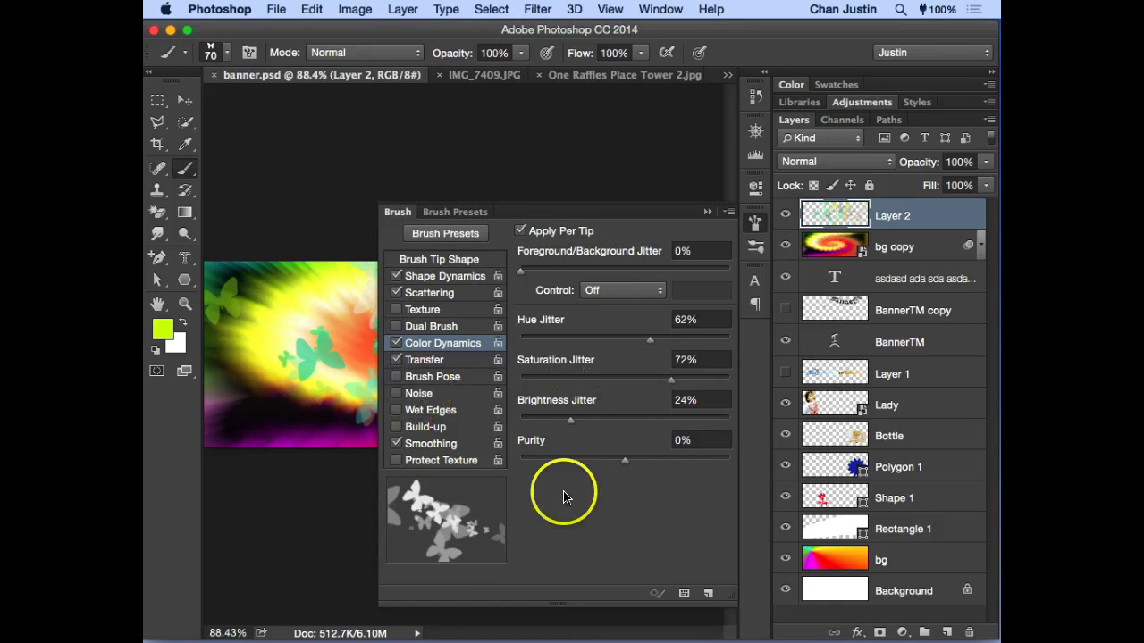
click(709, 594)
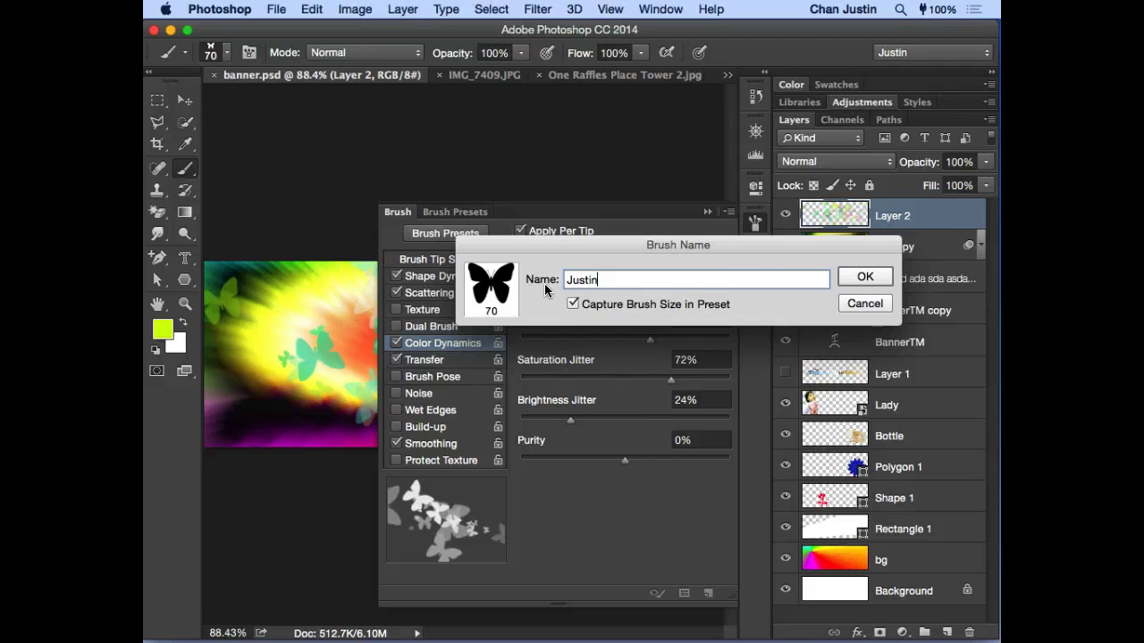
click(864, 277)
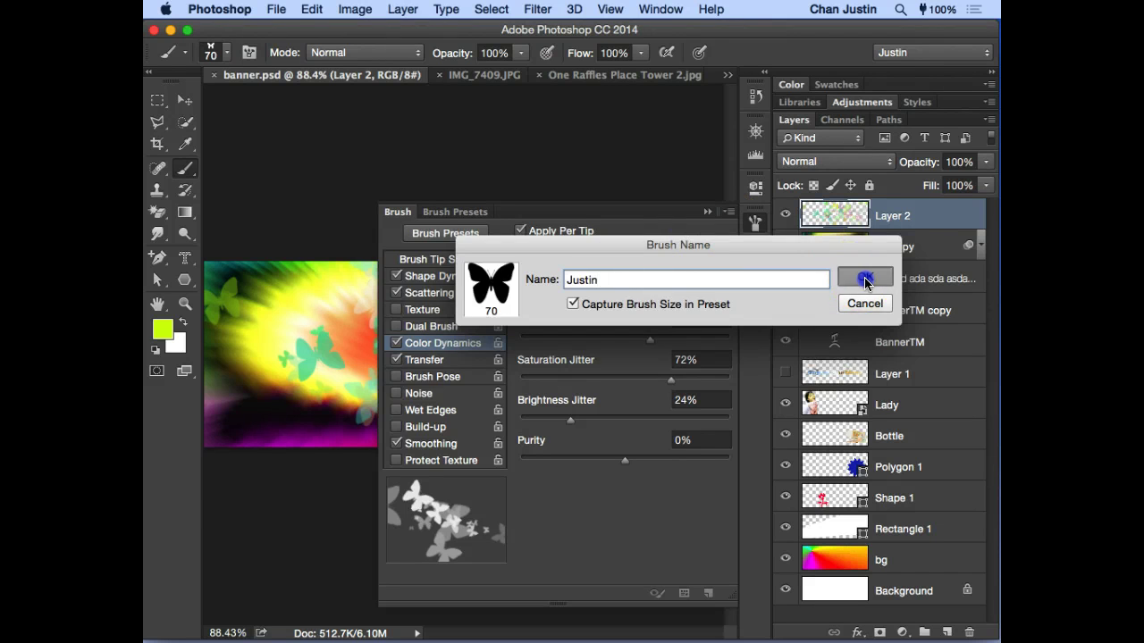
Step: Try the Petal Crystals brush preset, and return to the saved 70 px butterfly preset
click(450, 219)
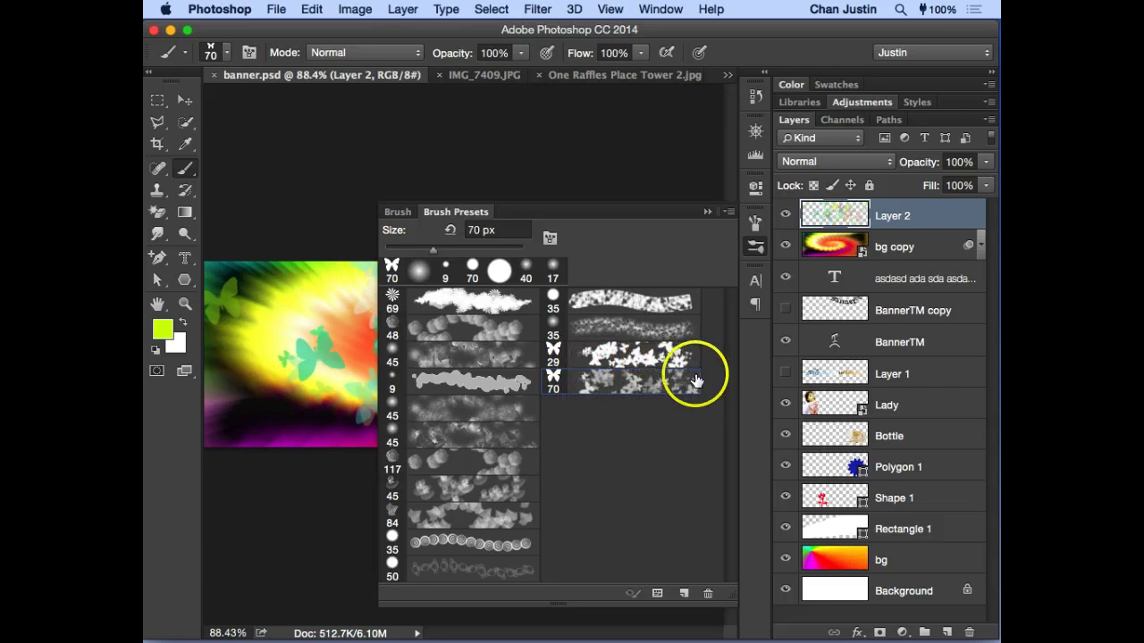
click(616, 322)
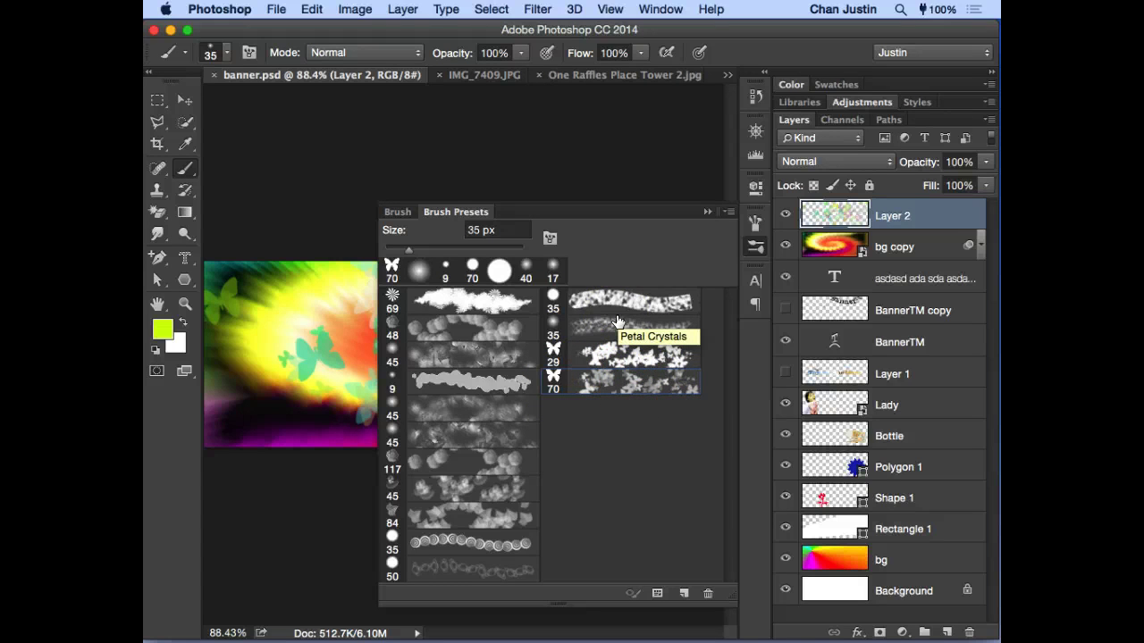
mouse_move(408, 250)
mouse_down()
mouse_move(480, 222)
mouse_move(585, 242)
mouse_move(741, 245)
mouse_move(429, 235)
mouse_up()
click(396, 212)
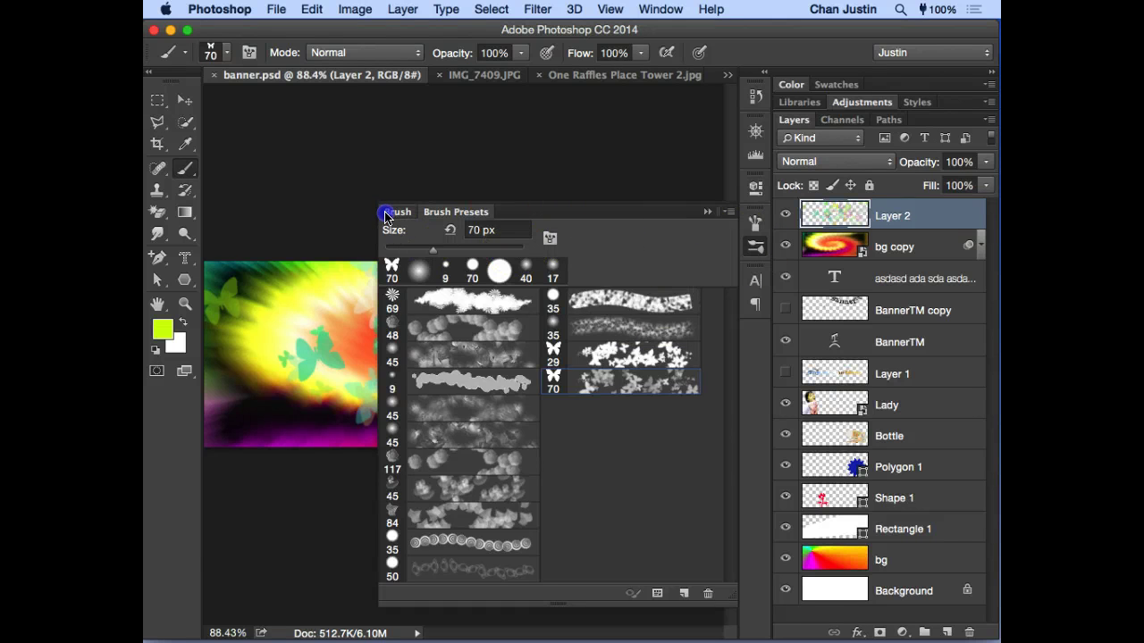
Step: Review the butterfly brush's settings and its saved entry among the brush presets, and close the presets
click(184, 169)
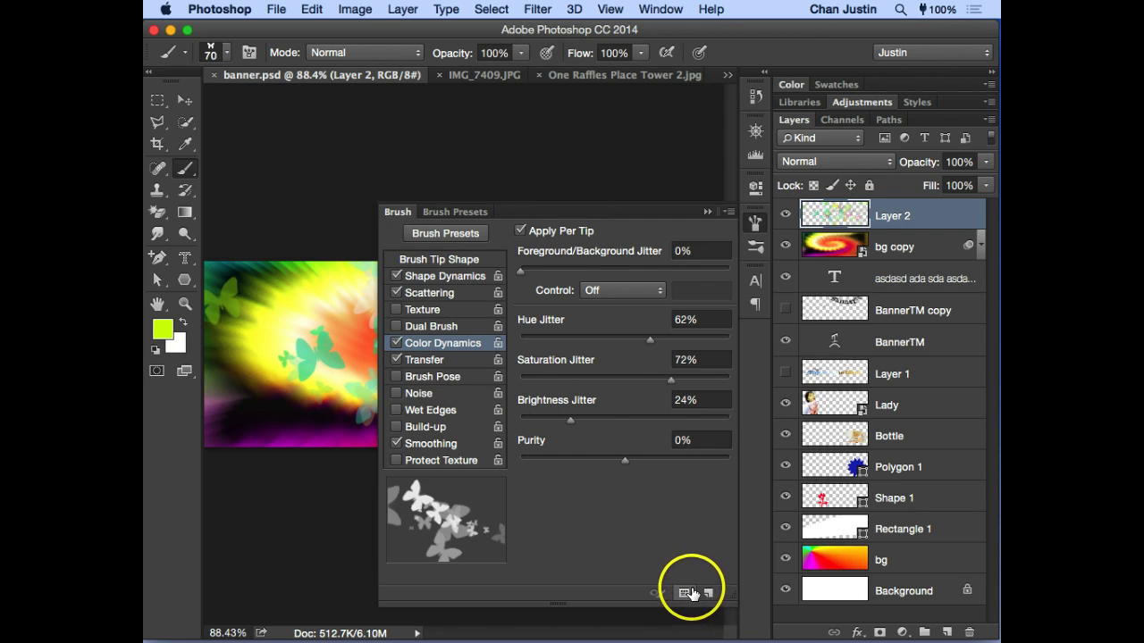
click(453, 212)
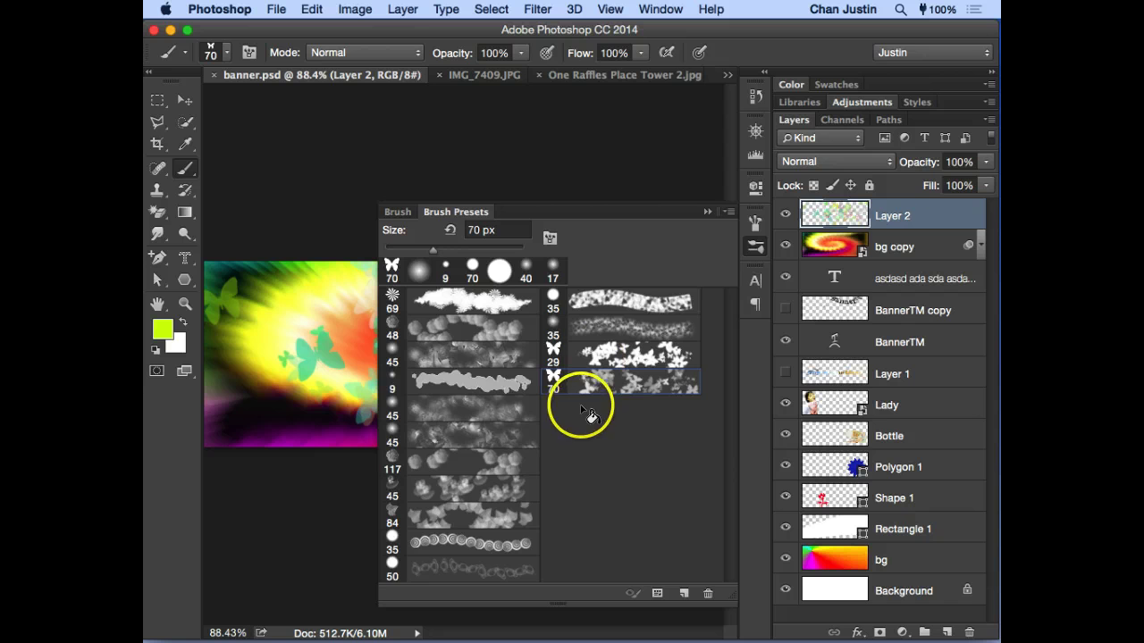
click(753, 247)
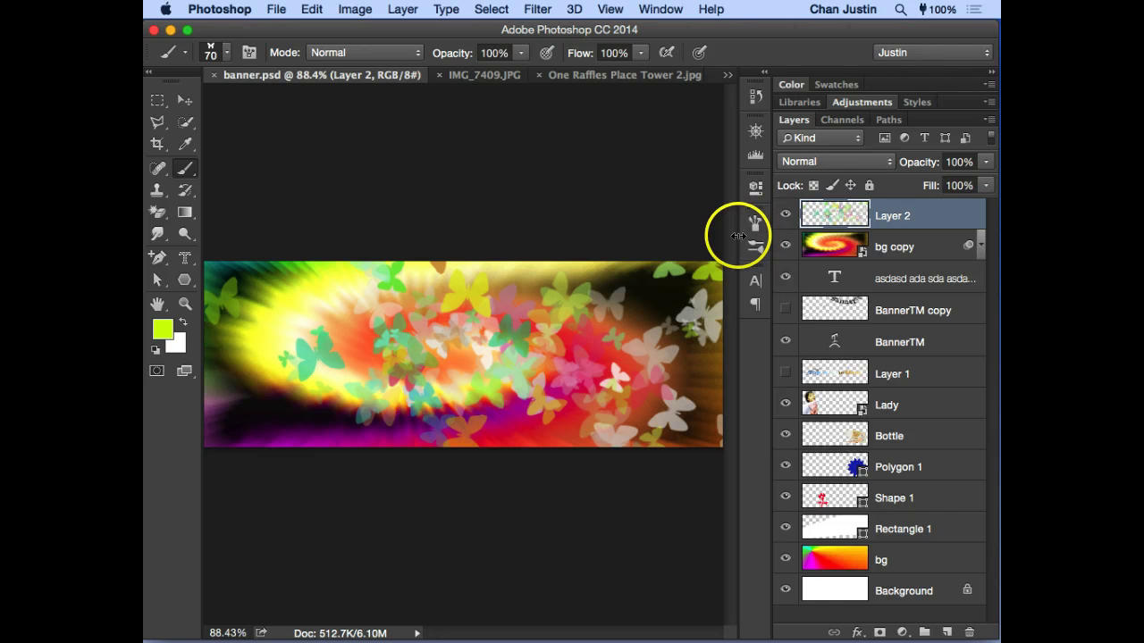
Step: Look over the Move, Eyedropper and Quick Selection tools and their options, and return to the Brush tool
click(185, 102)
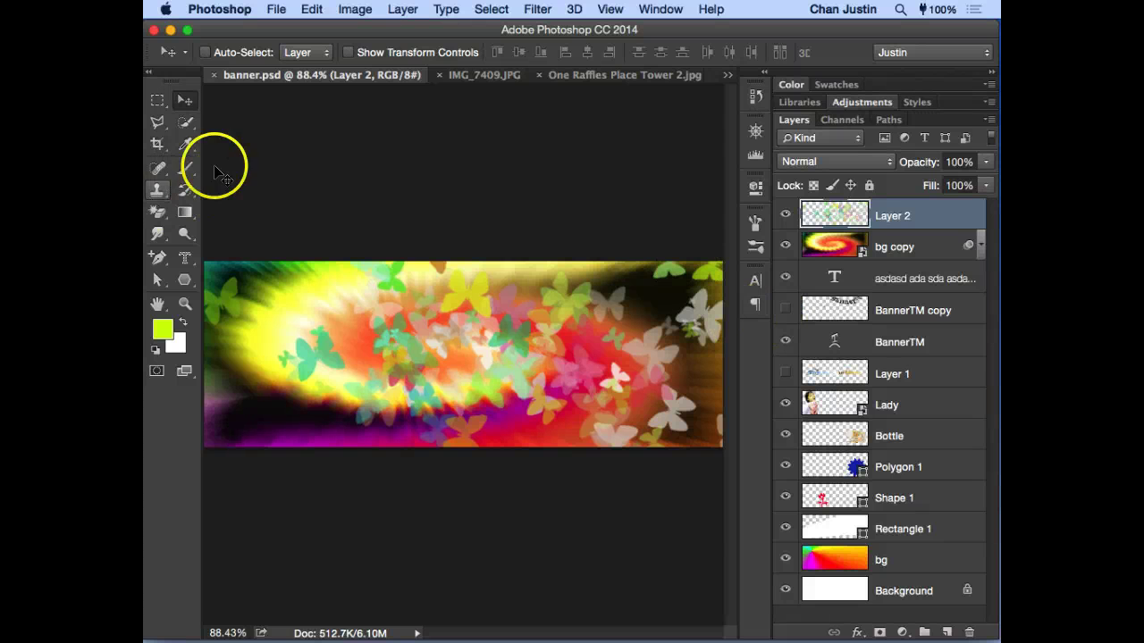
click(183, 176)
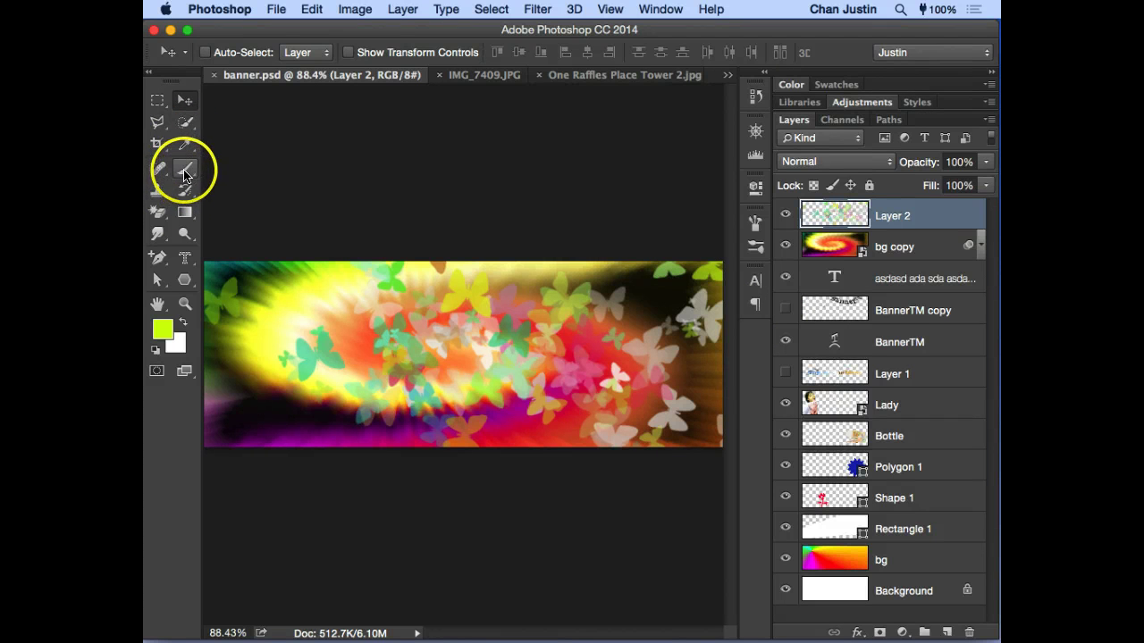
click(186, 144)
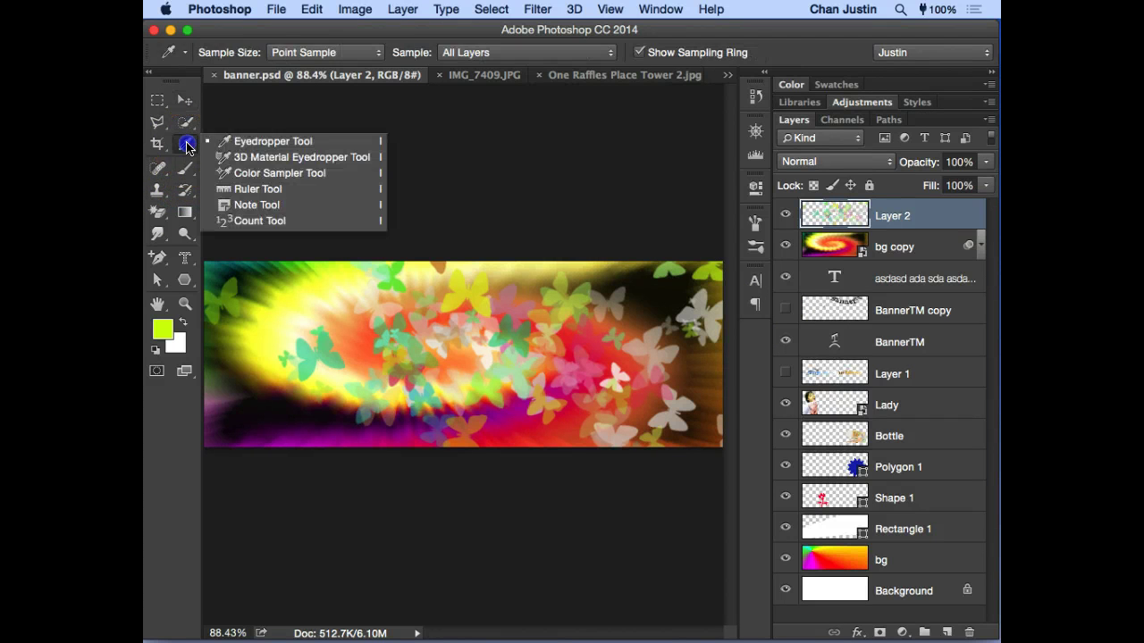
click(184, 147)
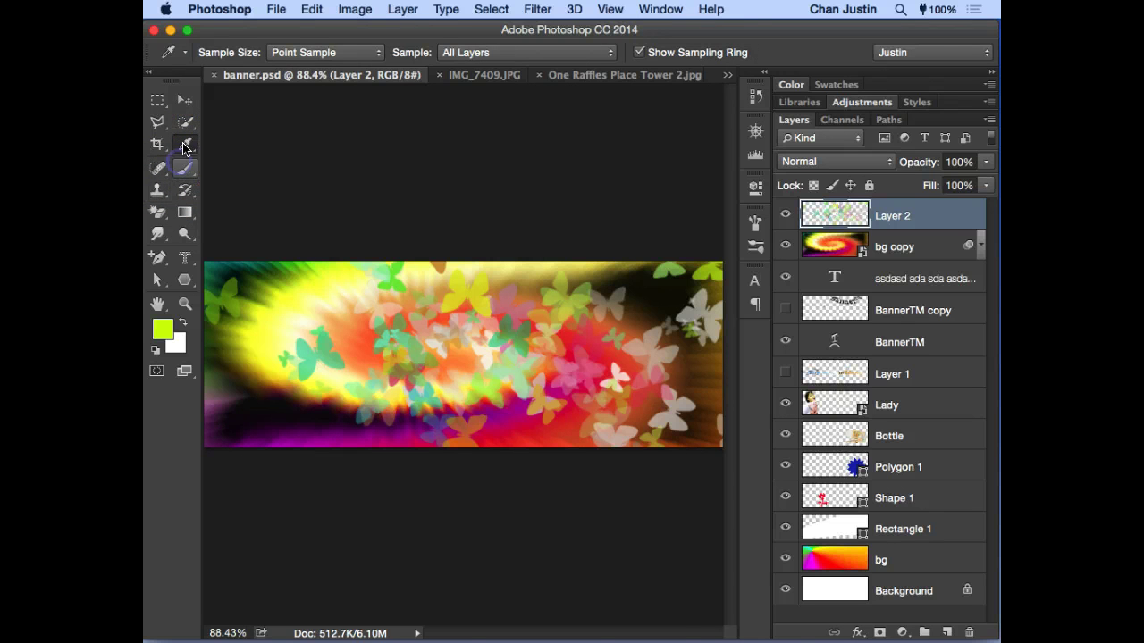
click(185, 122)
click(186, 173)
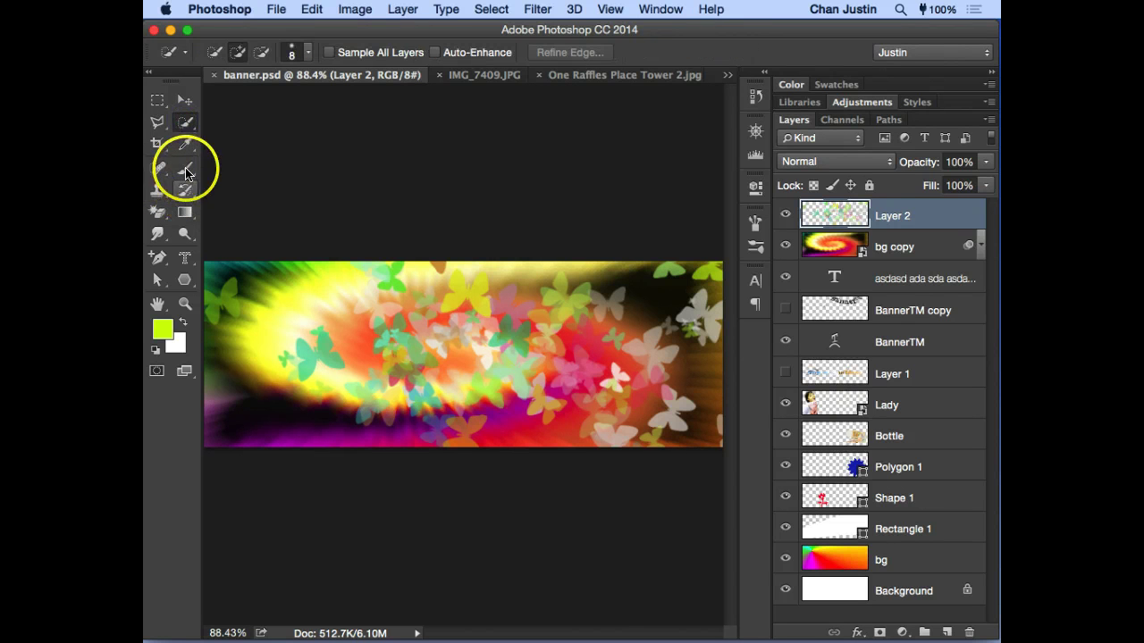
click(185, 168)
click(185, 169)
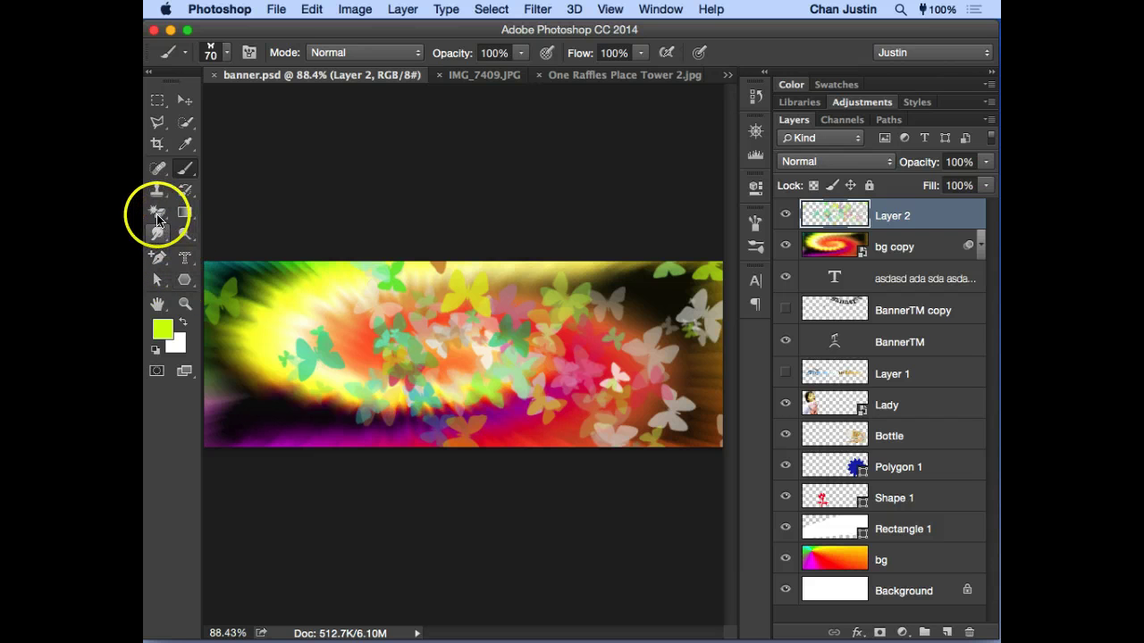
Step: Look over the options of the Magic Eraser, Smudge, Clone Stamp and Spot Healing Brush tools
click(157, 214)
click(156, 236)
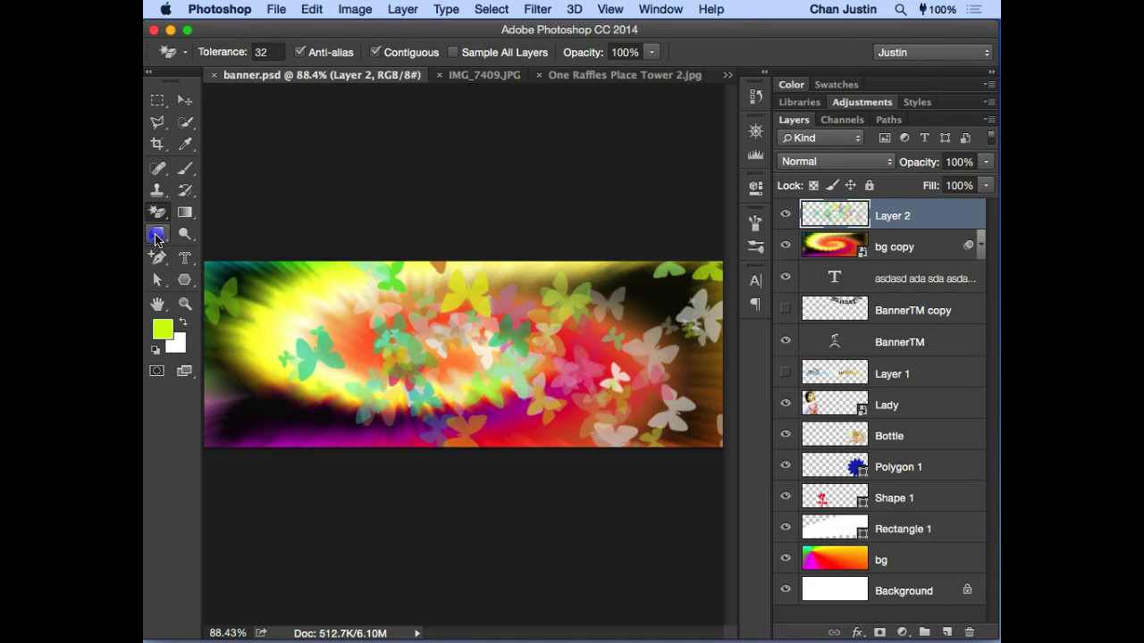
click(157, 190)
click(157, 190)
click(156, 170)
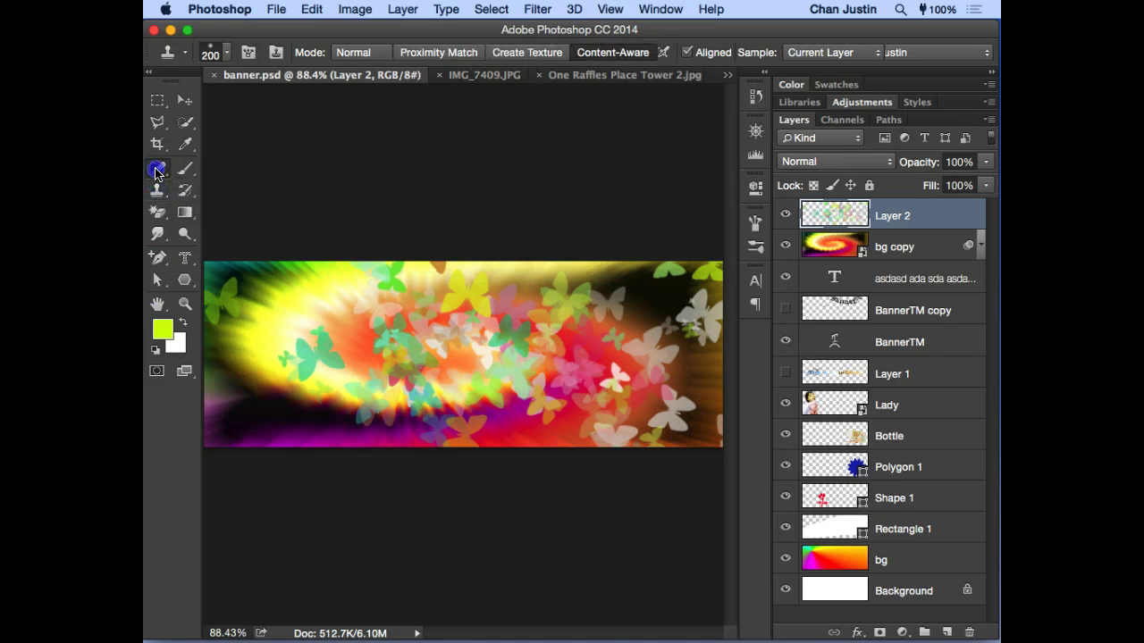
Step: Apply the Red Eye tool with 50% pupil size and 50% darken amount to the orange butterfly near the banner's lower edge
click(157, 182)
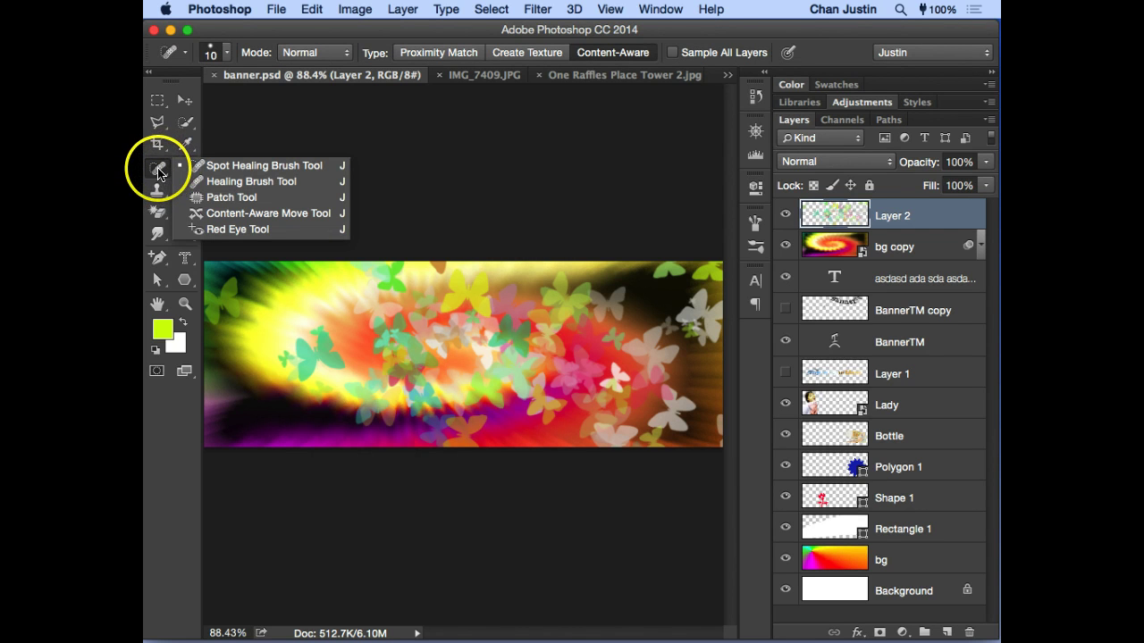
click(240, 231)
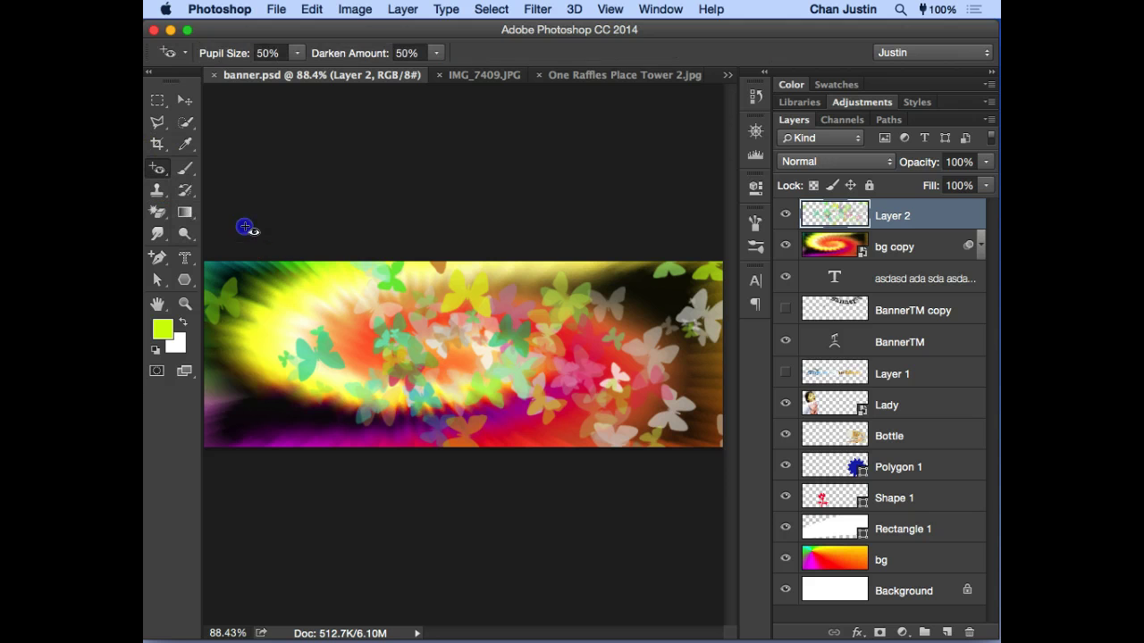
click(451, 421)
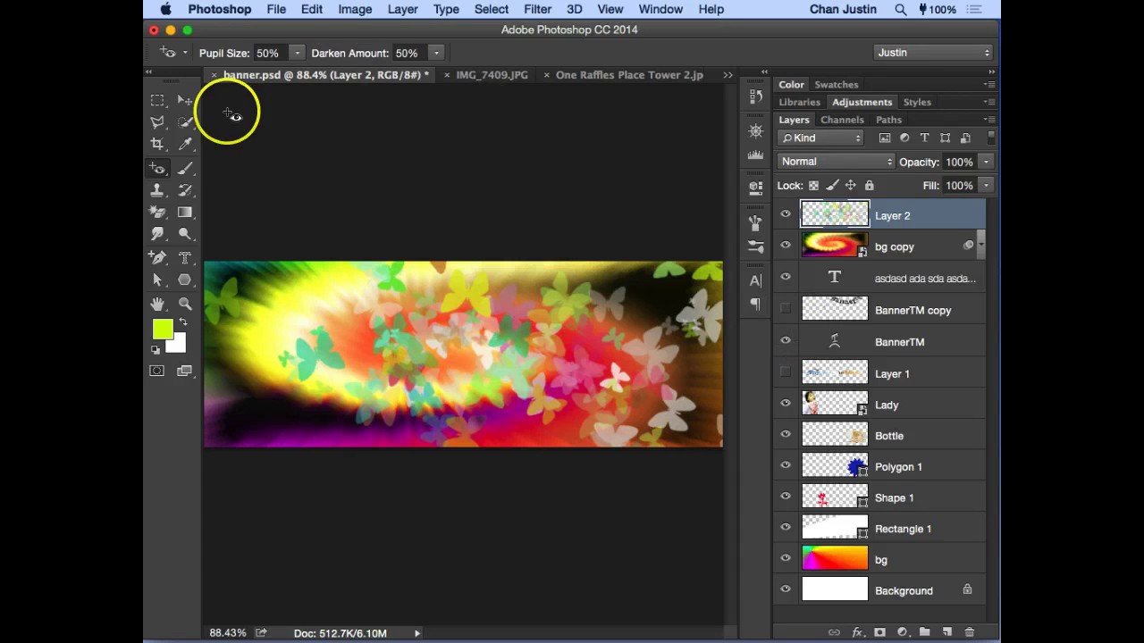
Step: Switch to the Move tool and save the changes to banner.psd
click(185, 101)
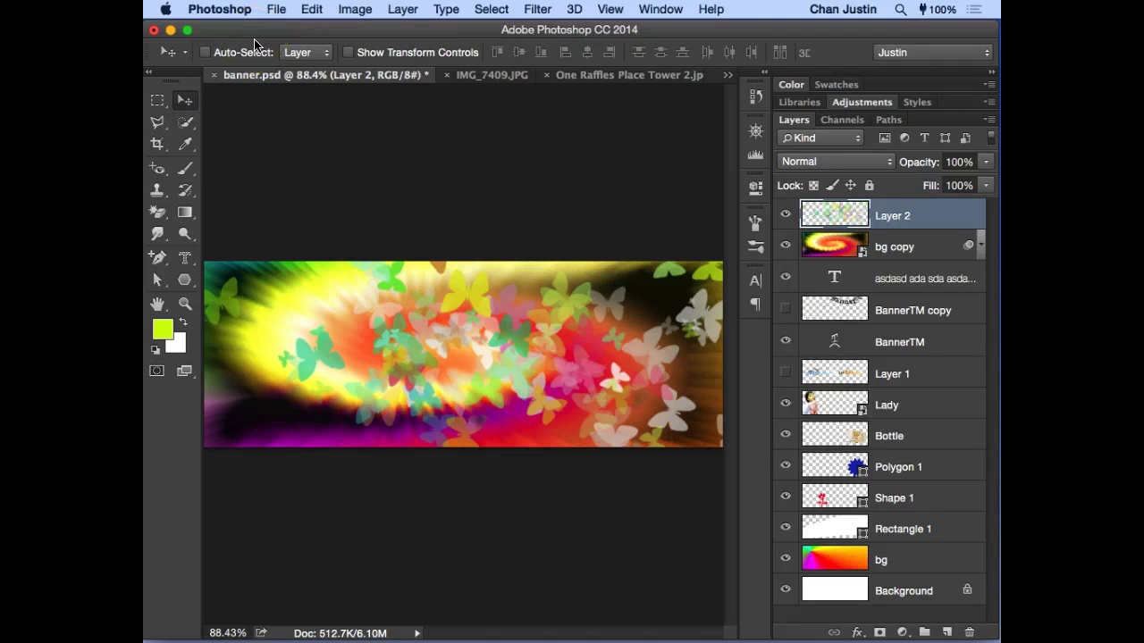
key(super+s)
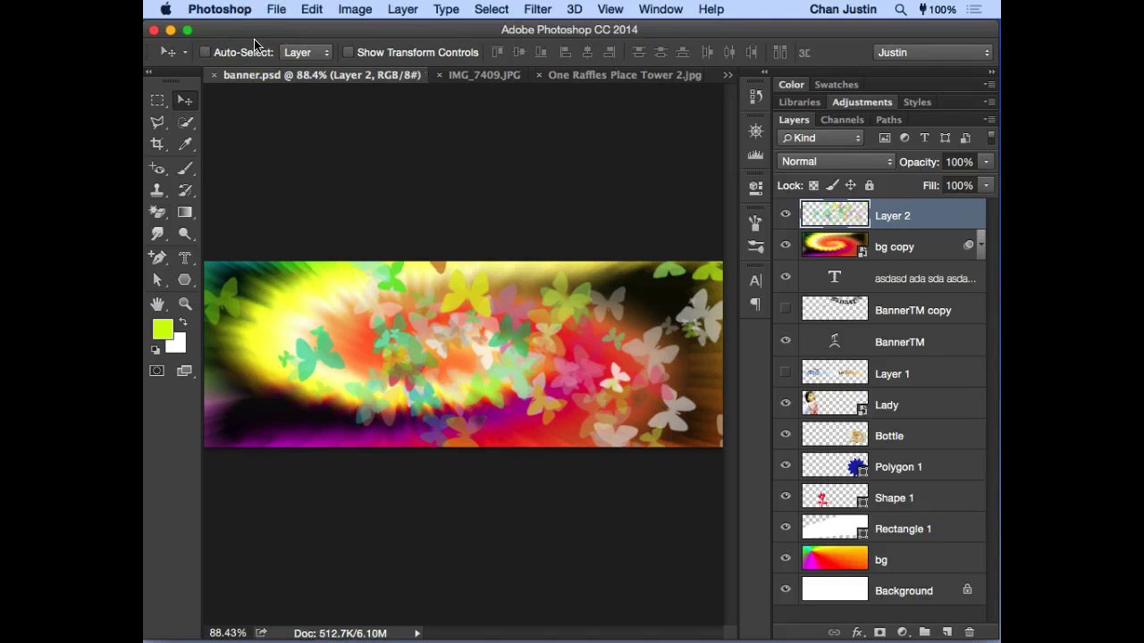